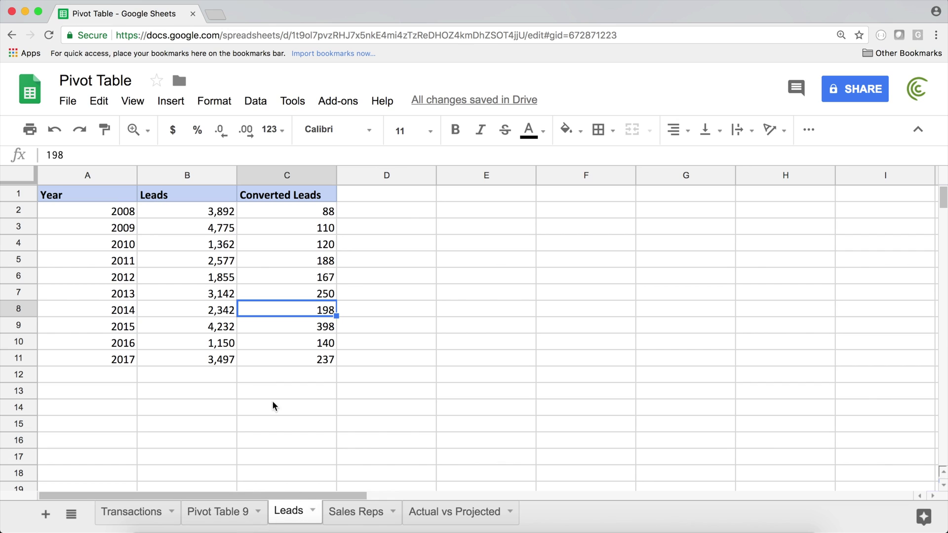
pyautogui.click(98, 194)
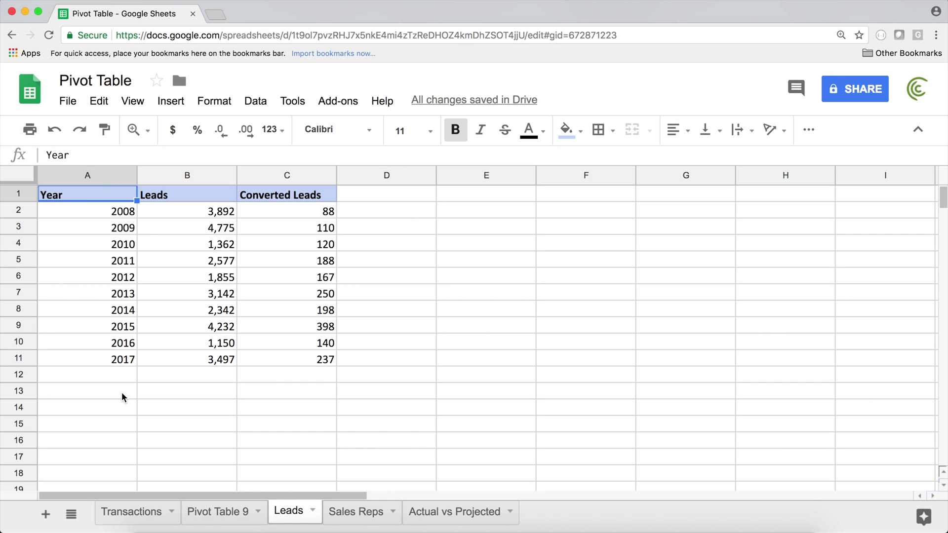
pyautogui.click(115, 212)
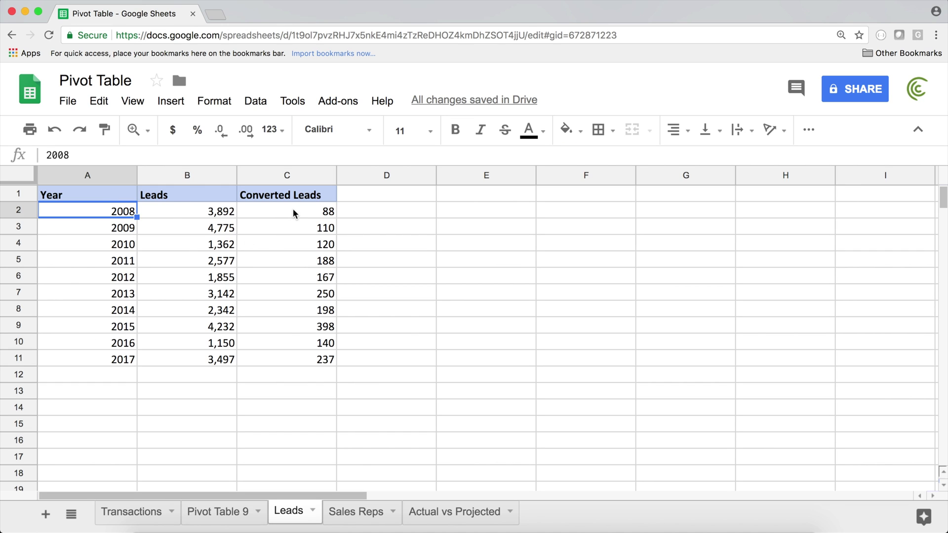
pyautogui.moveTo(292, 209); pyautogui.dragTo(284, 363)
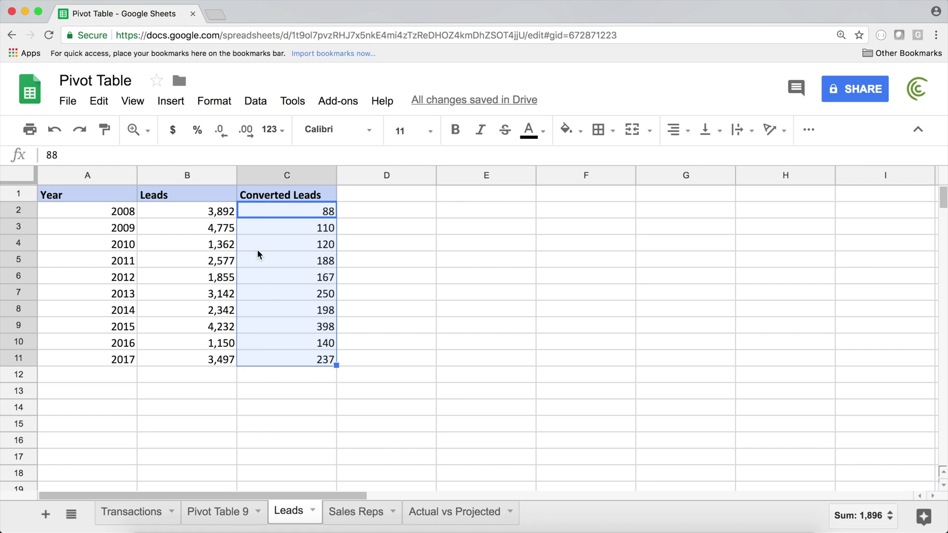
# - Insert a chart from the Year, Leads and Converted Leads data in A1:C11 of the Leads sheet
pyautogui.click(114, 197)
pyautogui.moveTo(99, 195); pyautogui.dragTo(295, 359)
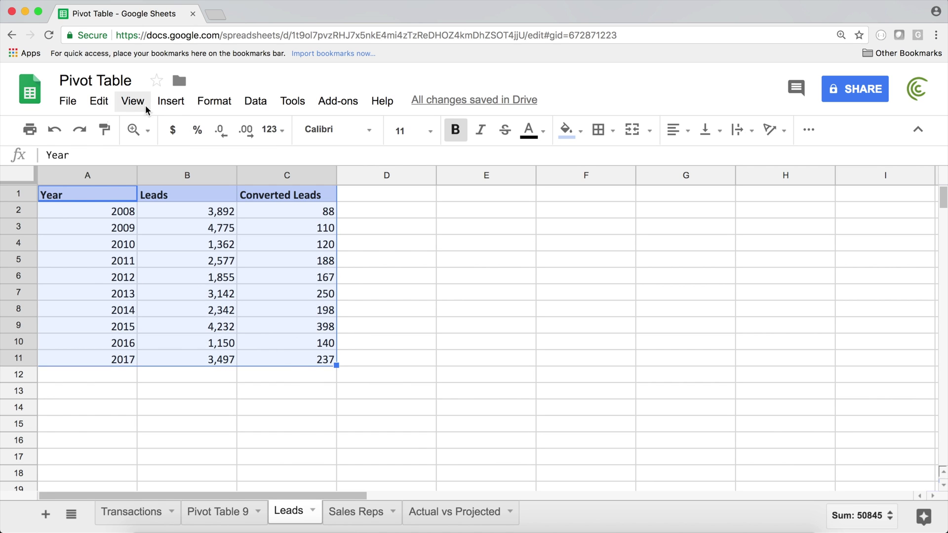
pyautogui.click(172, 107)
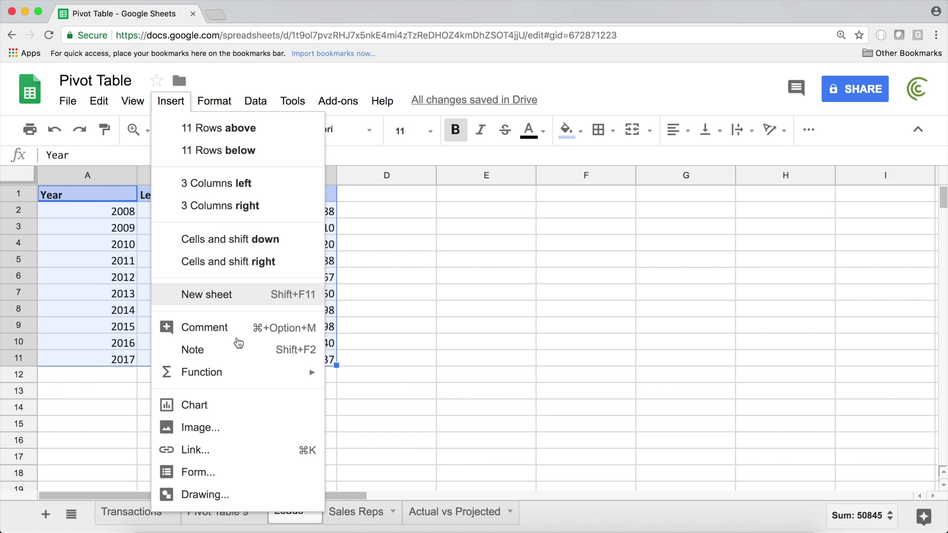
pyautogui.click(223, 415)
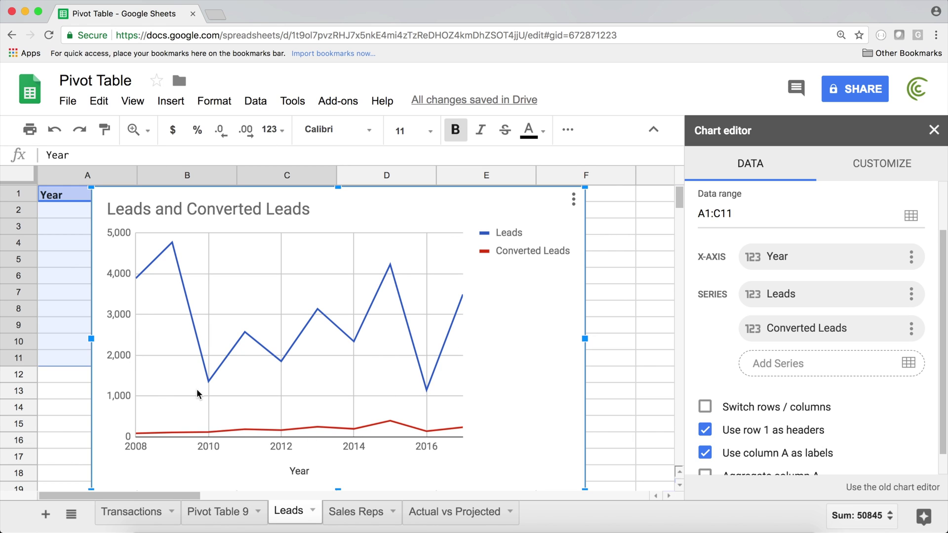
# - Change the Leads and Converted Leads chart to a combo chart
pyautogui.scroll(2, 881, 345)
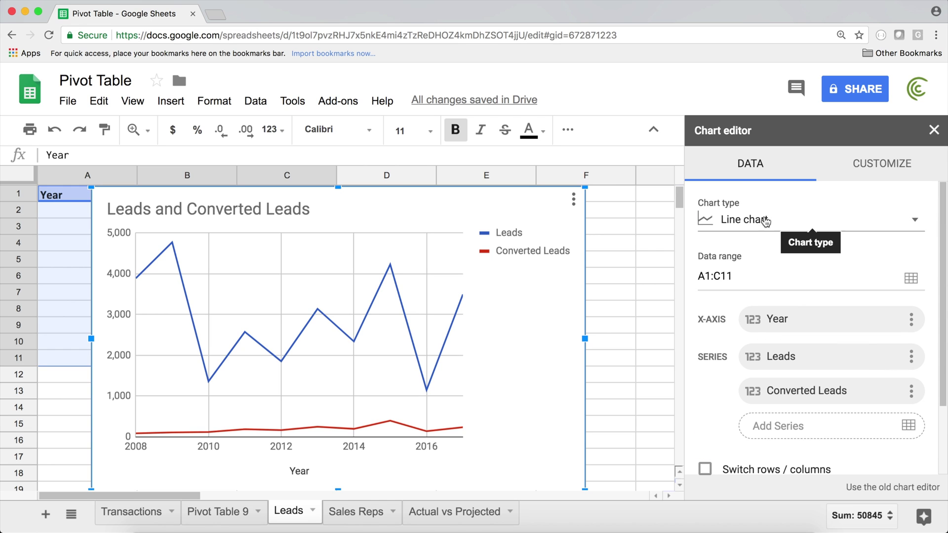
pyautogui.click(765, 224)
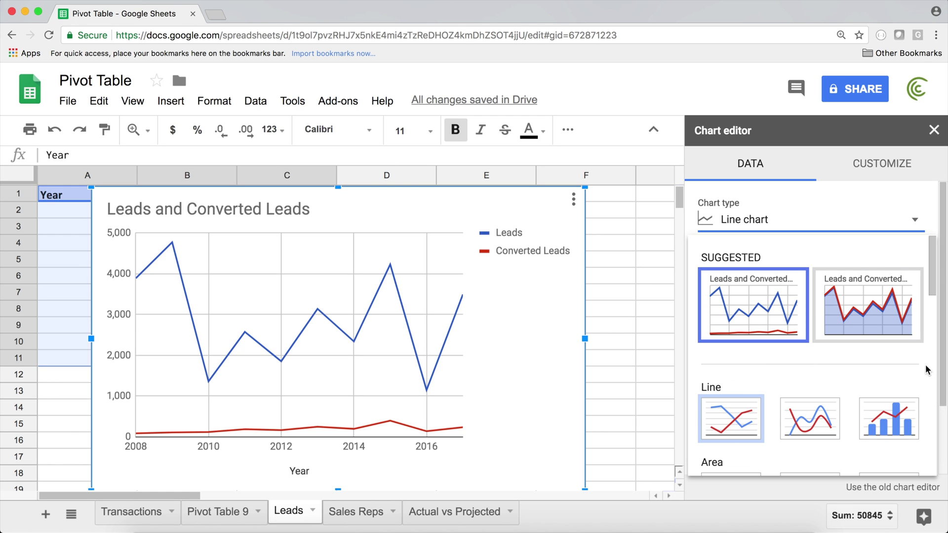
pyautogui.click(897, 424)
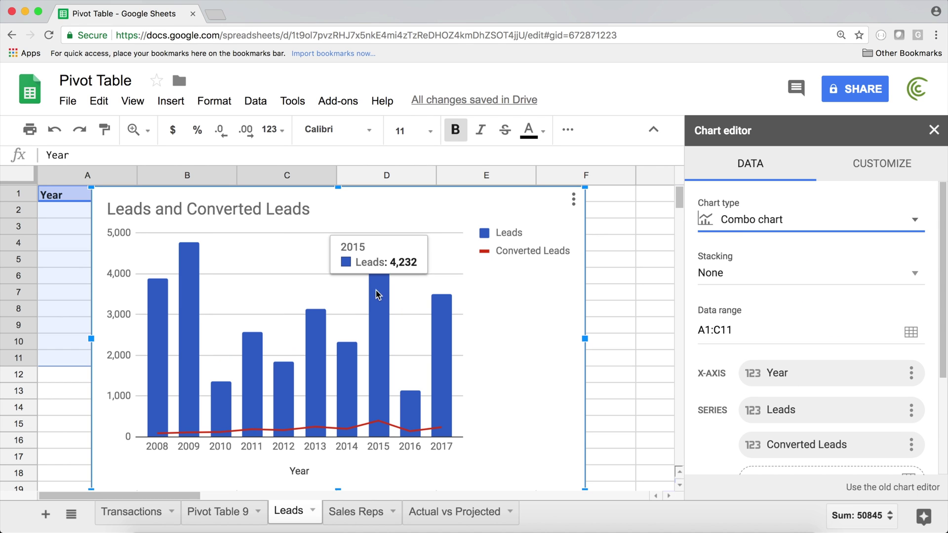
# - Inspect the series settings of the Leads columns and the Converted Leads line in the combo chart
pyautogui.click(383, 302)
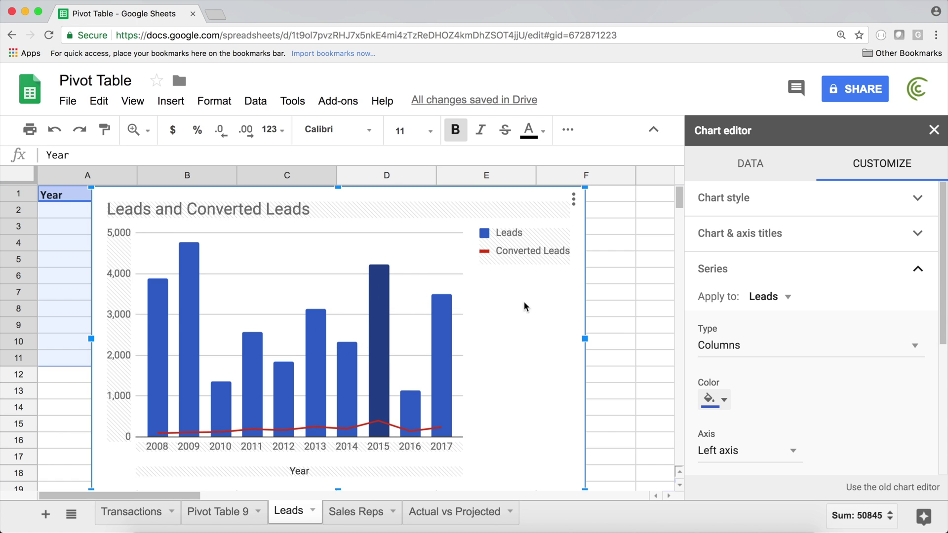
pyautogui.click(366, 428)
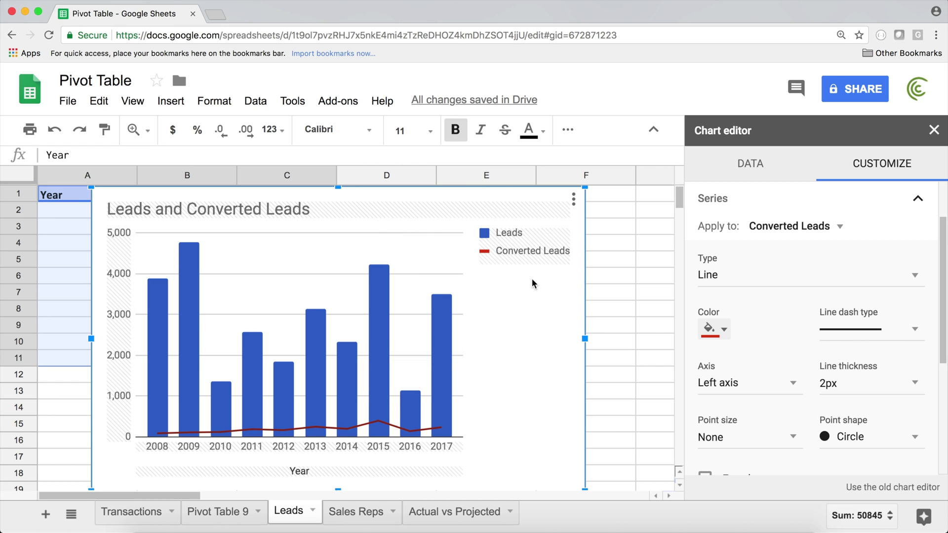
pyautogui.click(378, 301)
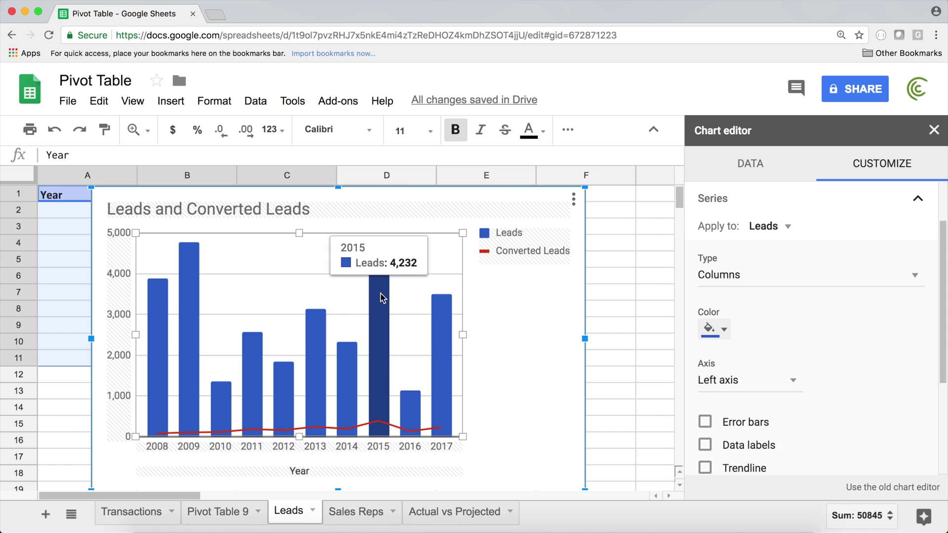
pyautogui.moveTo(385, 292)
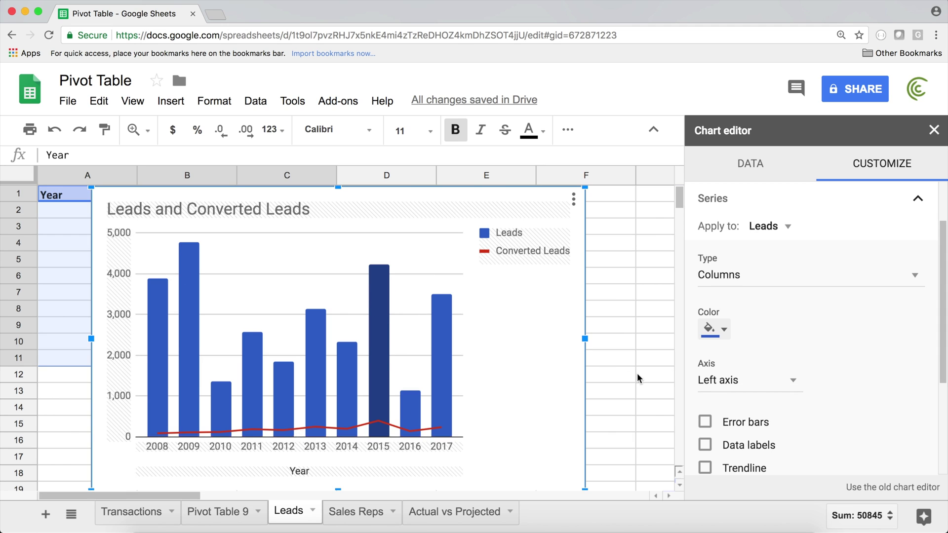
# - Try the Line, Stepped area and Area types for the Leads series and return it to Columns
pyautogui.click(725, 286)
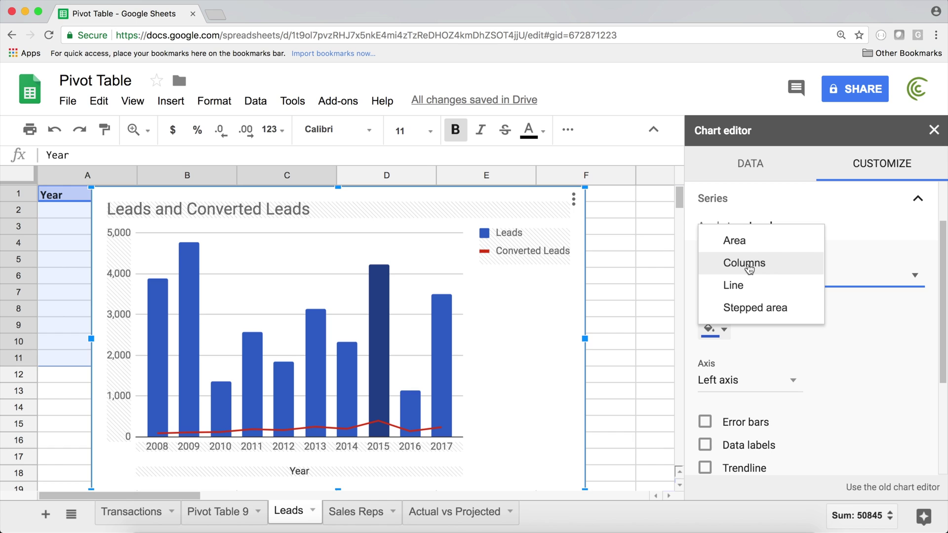
pyautogui.click(750, 284)
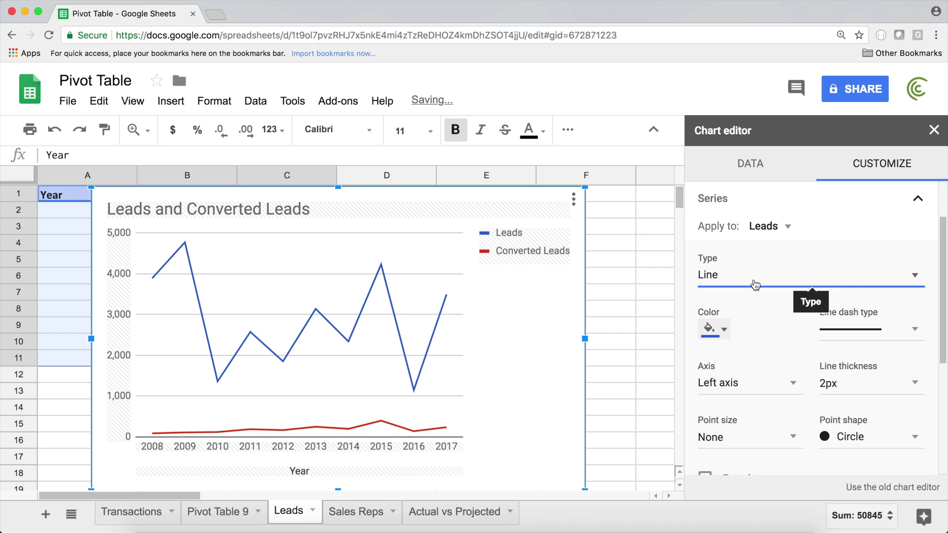
pyautogui.click(755, 285)
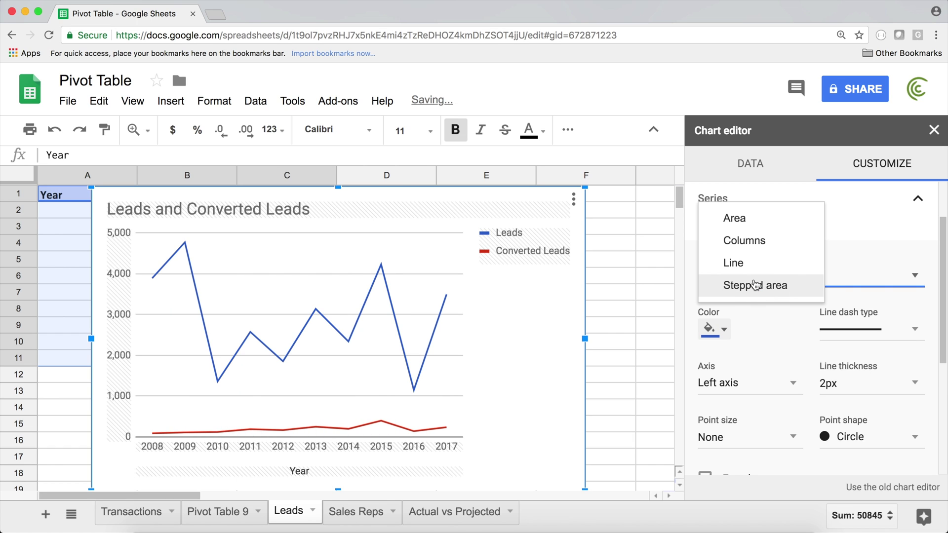
pyautogui.click(745, 247)
pyautogui.click(785, 285)
pyautogui.click(763, 309)
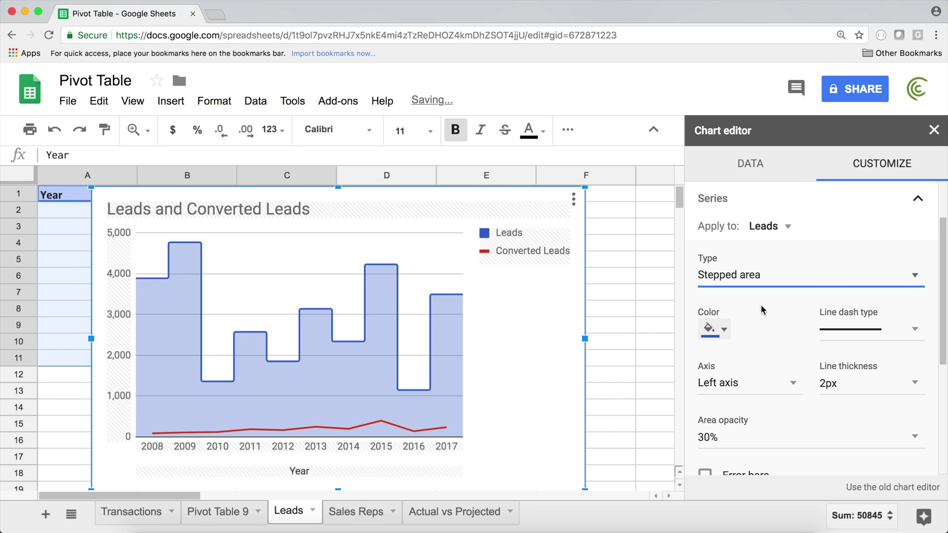
pyautogui.click(756, 276)
pyautogui.click(749, 198)
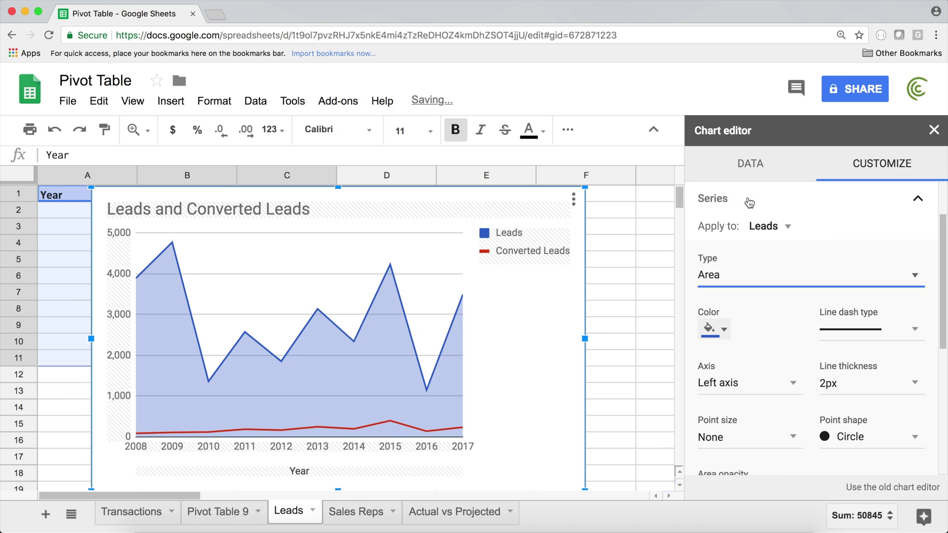
pyautogui.click(751, 282)
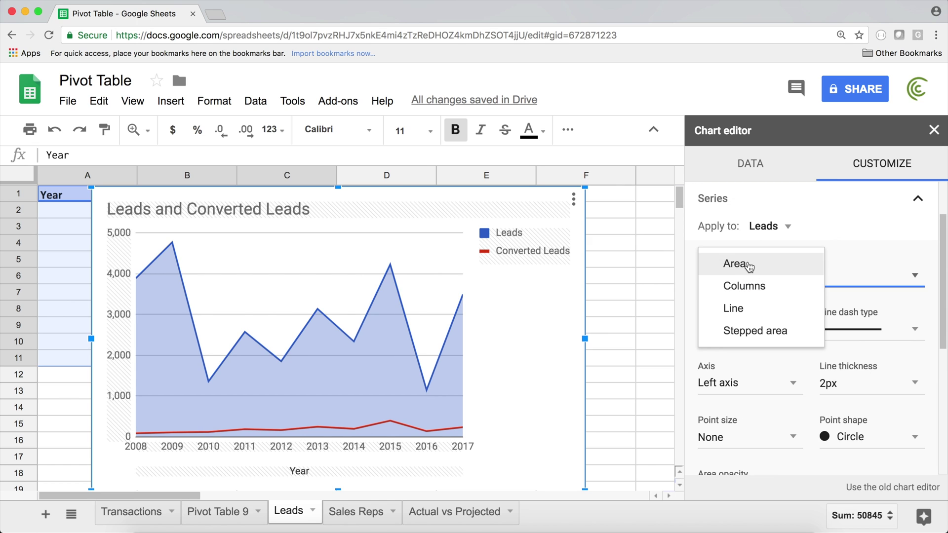
pyautogui.click(758, 293)
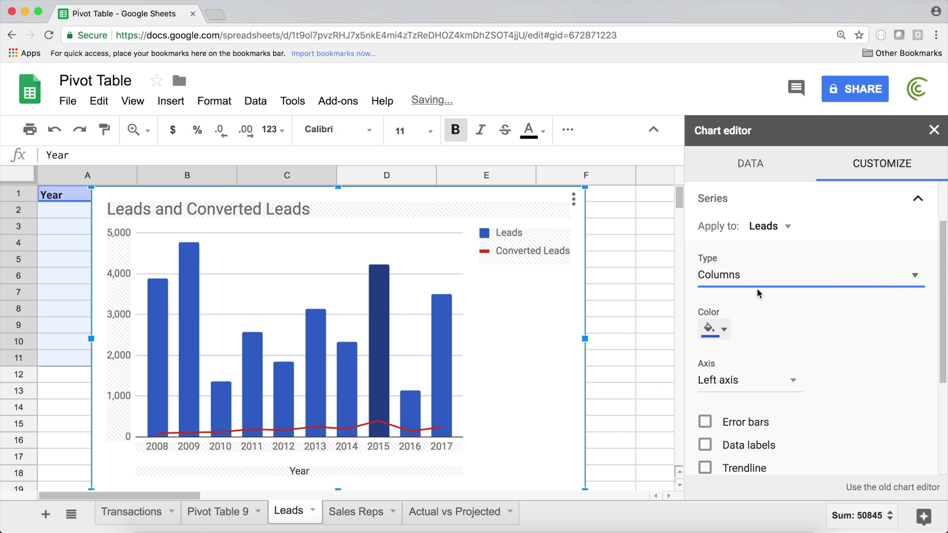
# - Assign the Converted Leads line to the right axis and close the chart editor
pyautogui.click(400, 375)
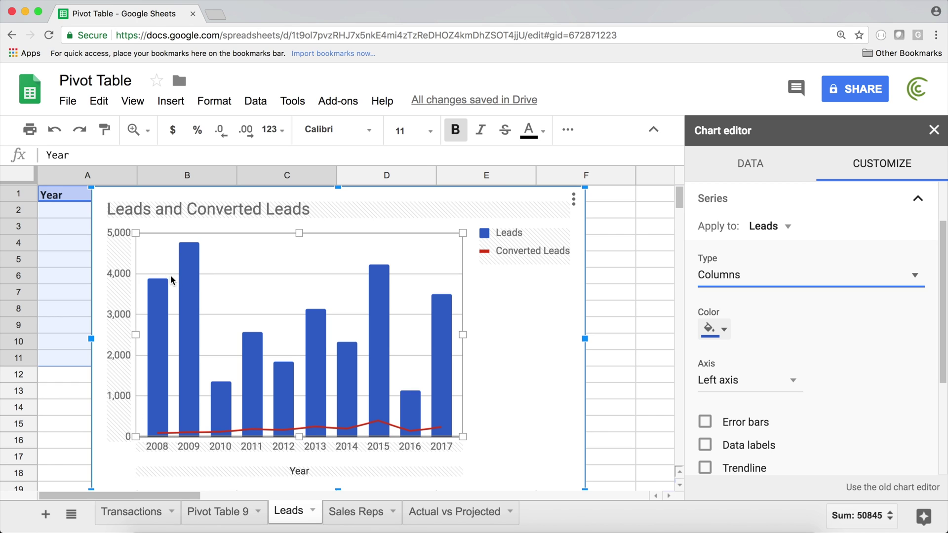
pyautogui.moveTo(188, 248)
pyautogui.click(208, 432)
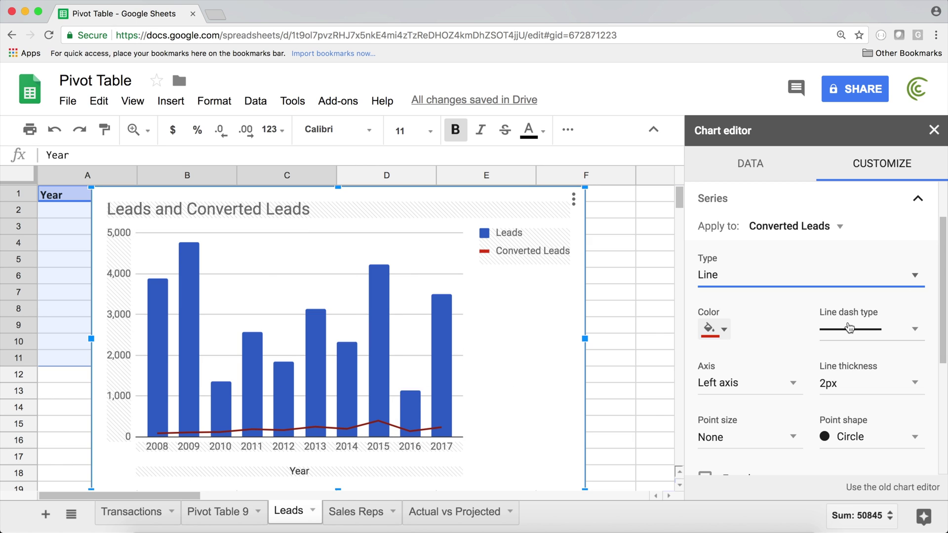
pyautogui.click(731, 384)
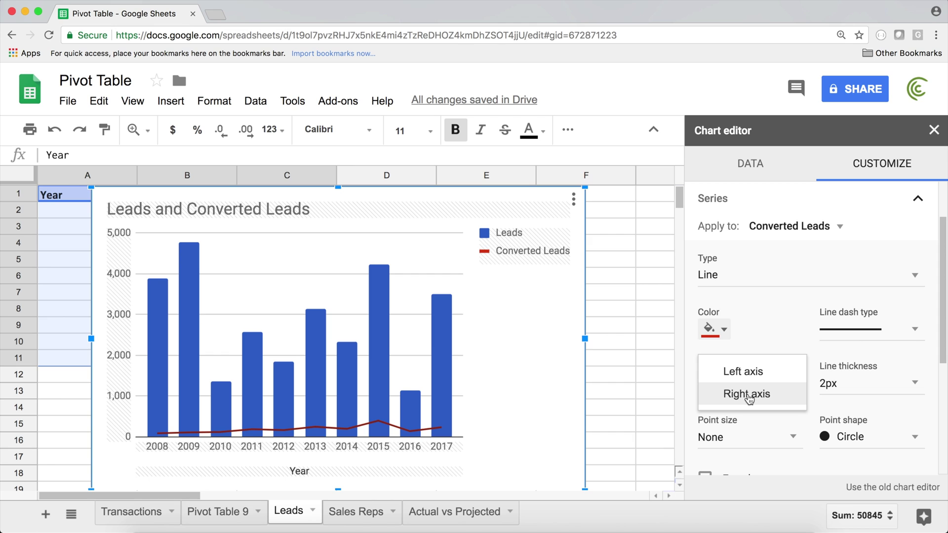
pyautogui.click(748, 395)
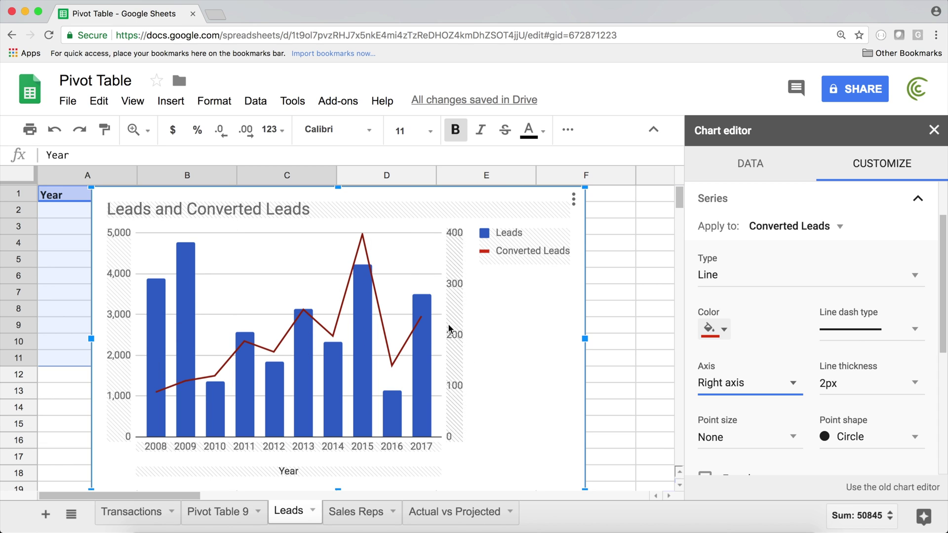
pyautogui.click(124, 248)
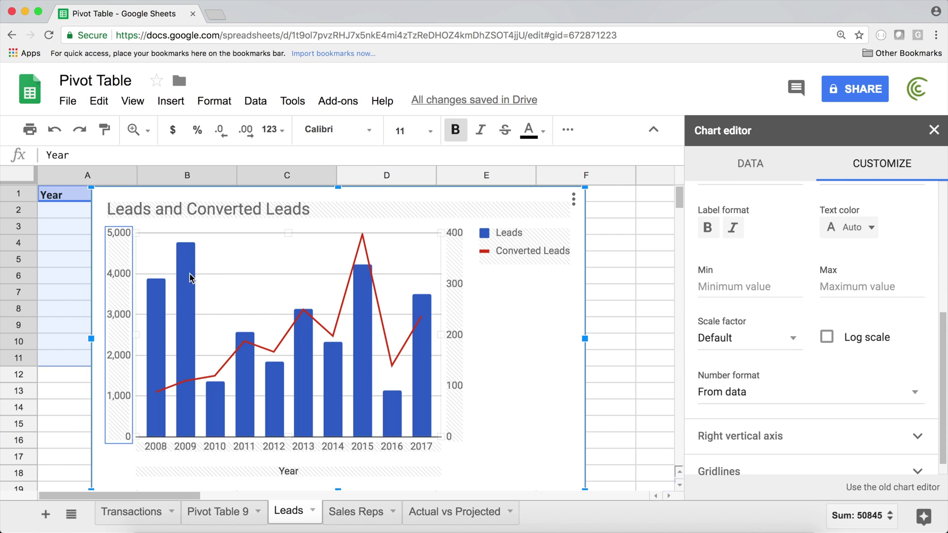
pyautogui.click(574, 200)
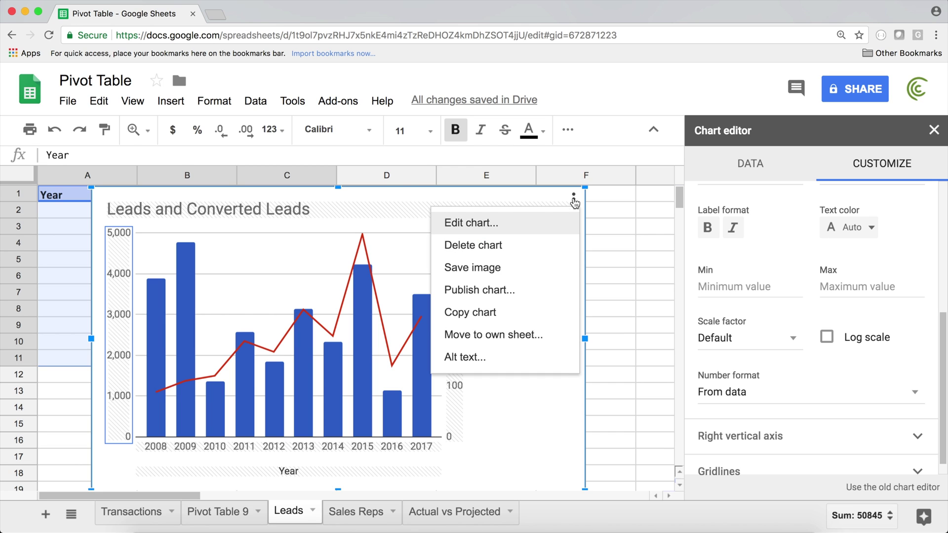
pyautogui.click(608, 326)
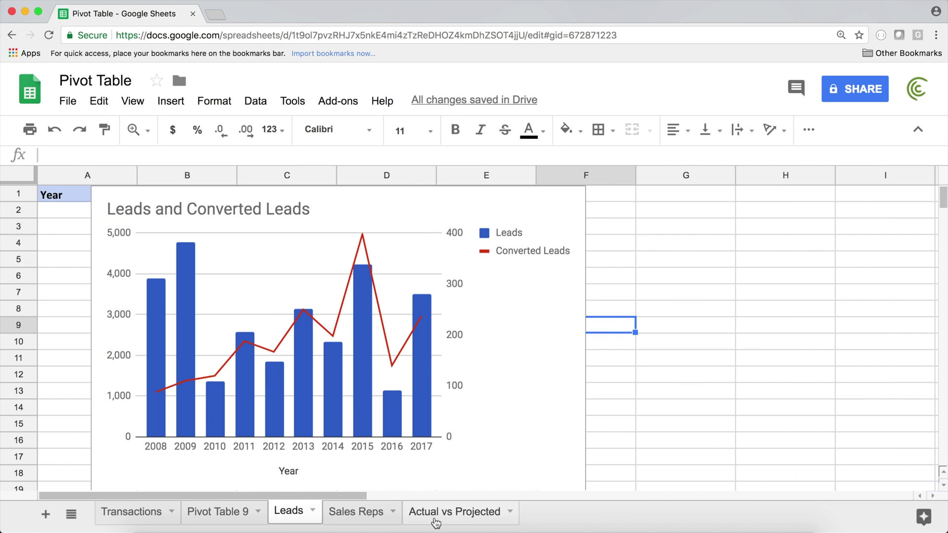
# - Switch to the Actual vs Projected sheet and highlight the Budget values and the Actual values for review
pyautogui.click(457, 519)
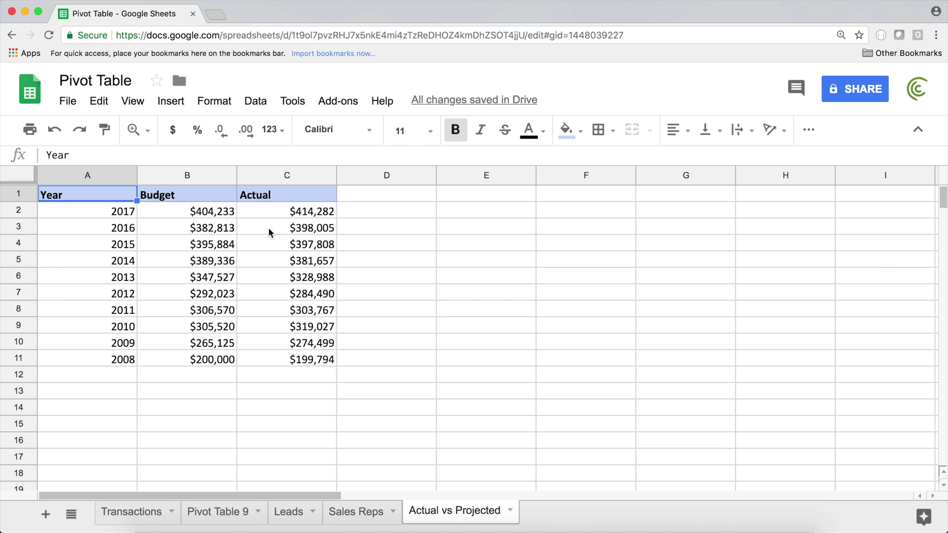
pyautogui.moveTo(184, 209); pyautogui.dragTo(197, 365)
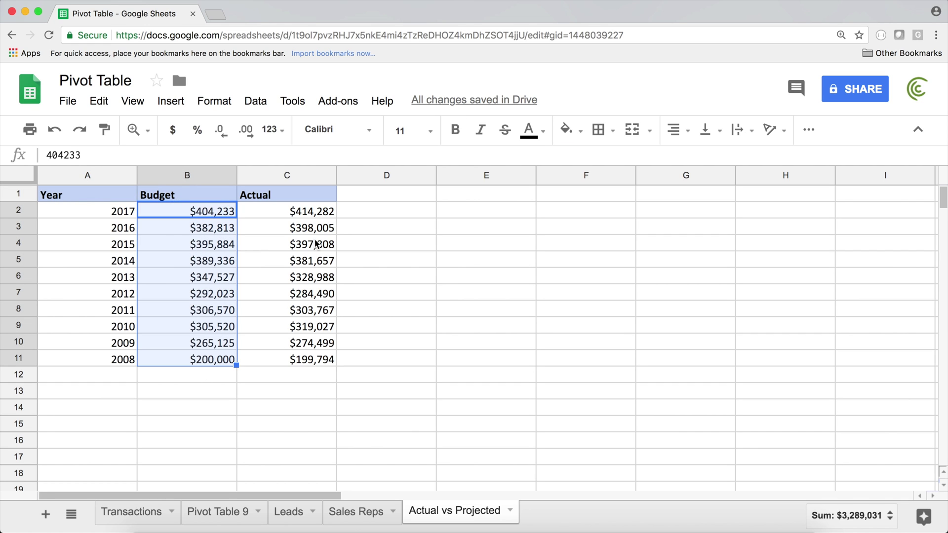
pyautogui.moveTo(309, 218); pyautogui.dragTo(303, 361)
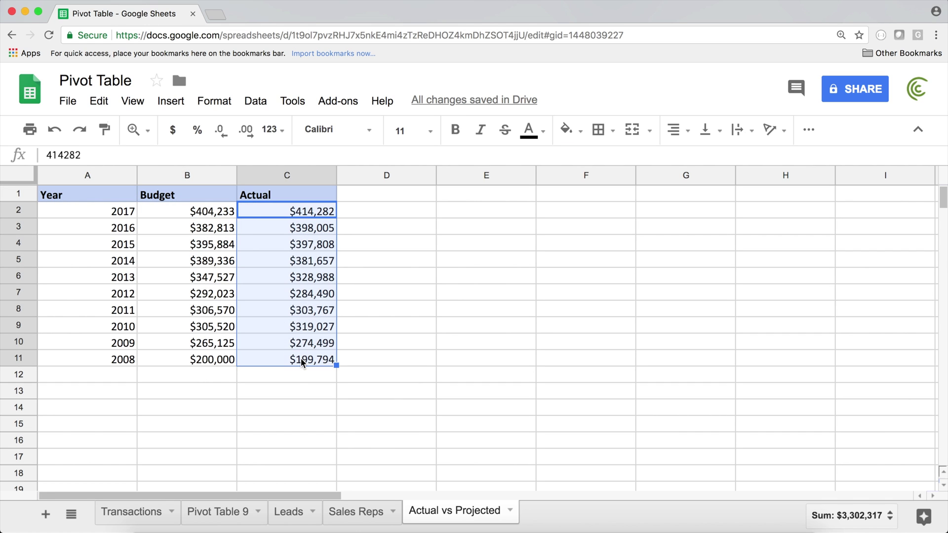
pyautogui.click(309, 249)
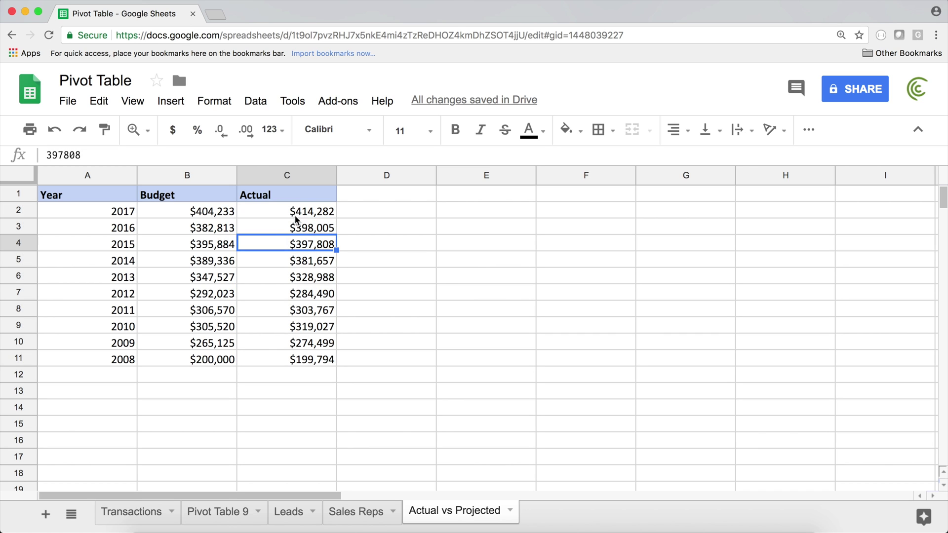
pyautogui.moveTo(293, 215); pyautogui.dragTo(298, 359)
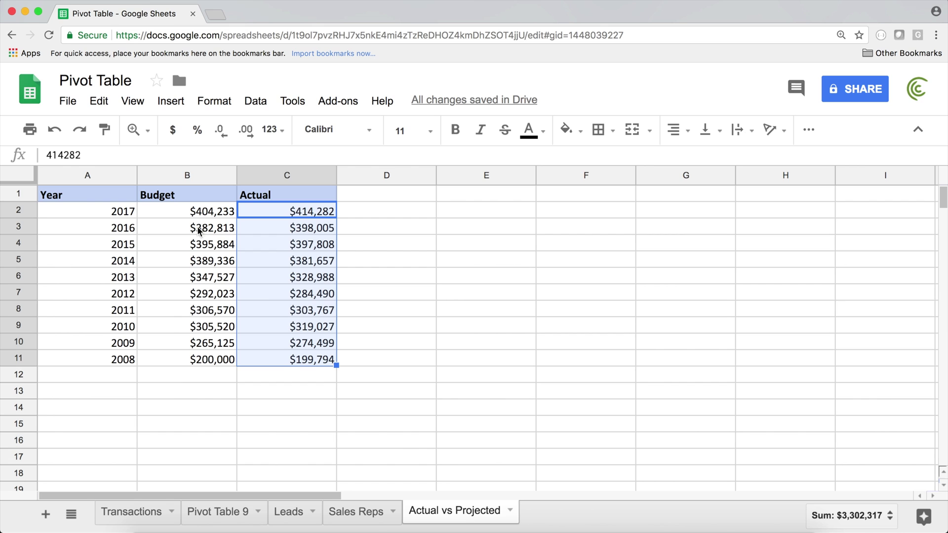
# - Insert a chart from the Year, Budget and Actual data in A1:C11 of the Actual vs Projected sheet
pyautogui.moveTo(53, 193); pyautogui.dragTo(287, 356)
pyautogui.click(169, 102)
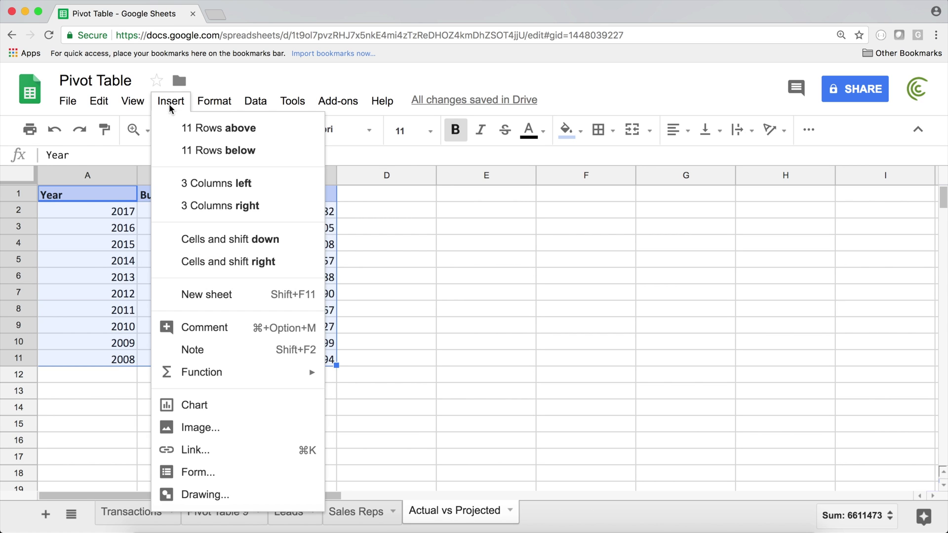
pyautogui.click(220, 406)
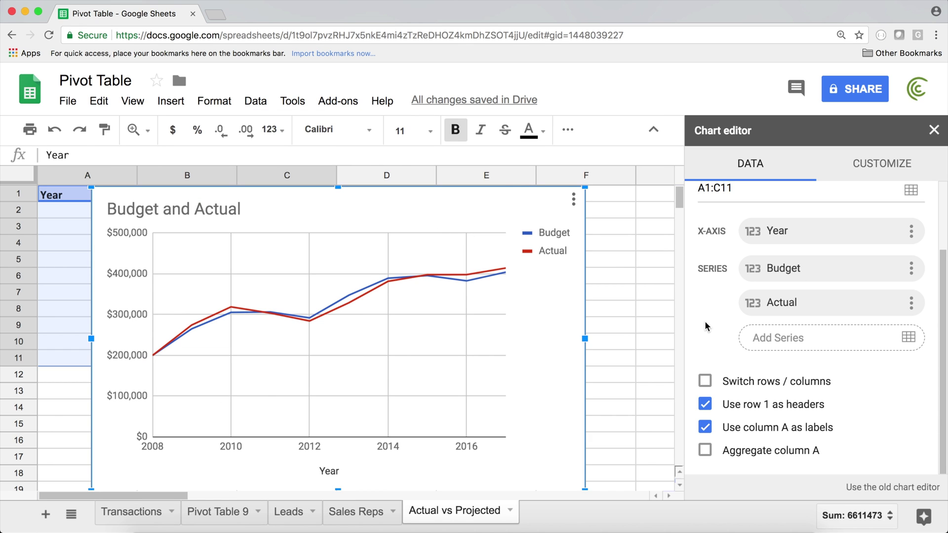
# - Change the Budget and Actual chart to a combo chart and move it down to uncover the first data rows
pyautogui.moveTo(941, 286); pyautogui.dragTo(940, 185)
pyautogui.click(815, 219)
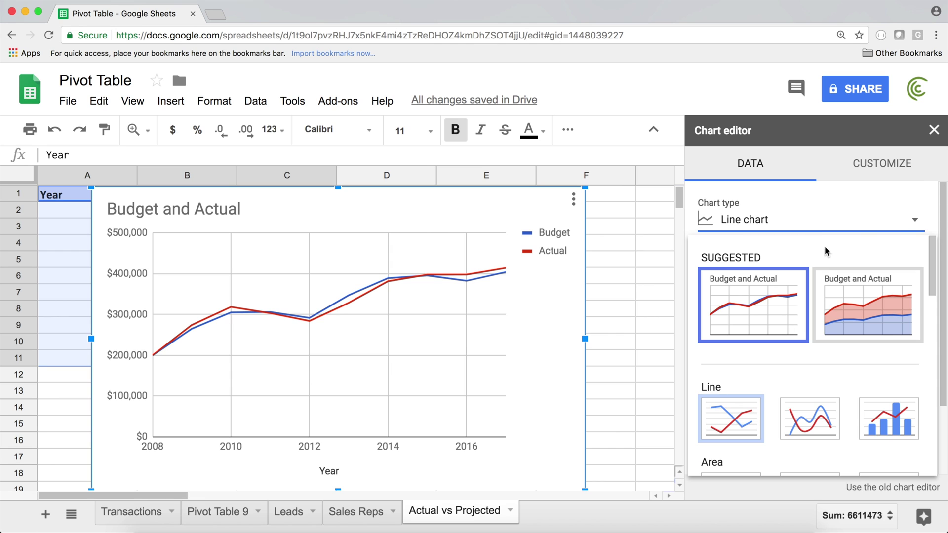
pyautogui.scroll(-2, 859, 301)
pyautogui.click(889, 353)
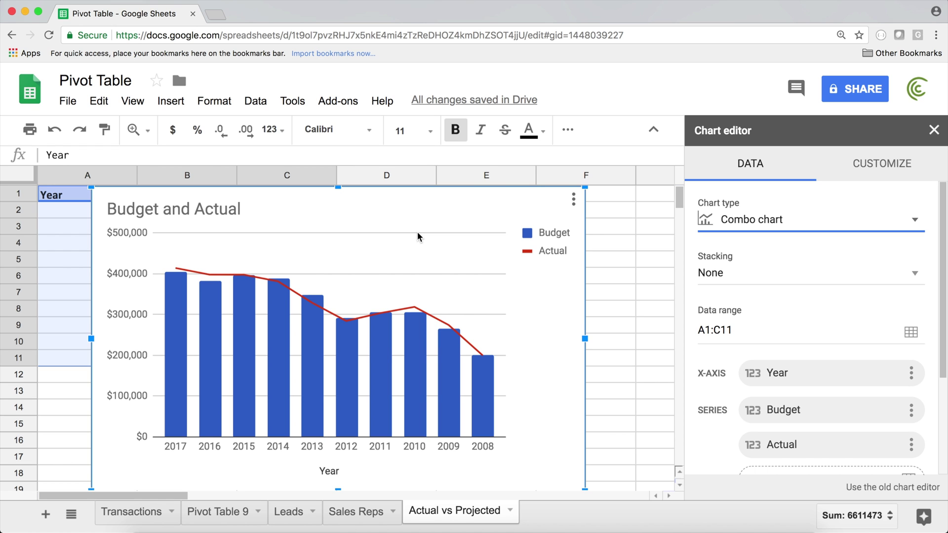
pyautogui.moveTo(236, 194); pyautogui.dragTo(228, 256)
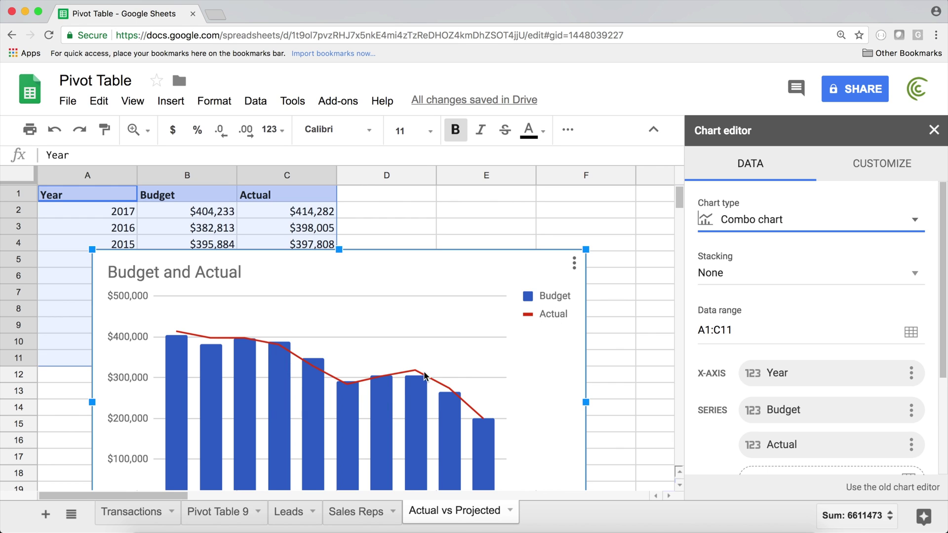
# - Change the Actual series of the combo chart from a line to Columns
pyautogui.moveTo(414, 375)
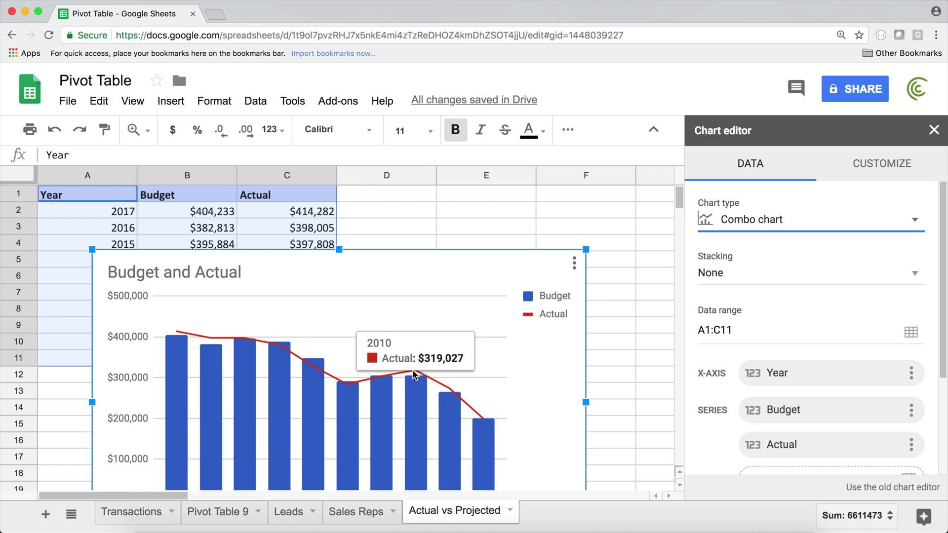
pyautogui.click(415, 375)
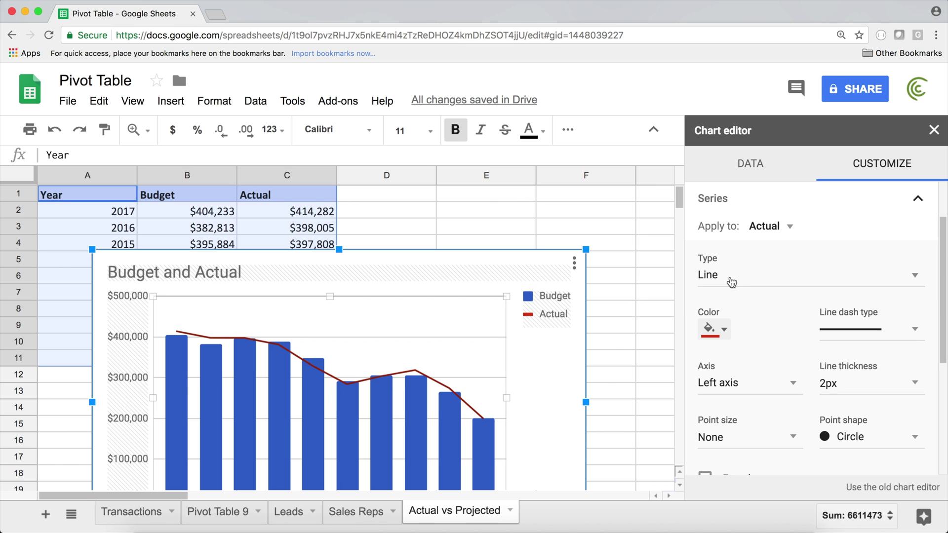
pyautogui.click(729, 286)
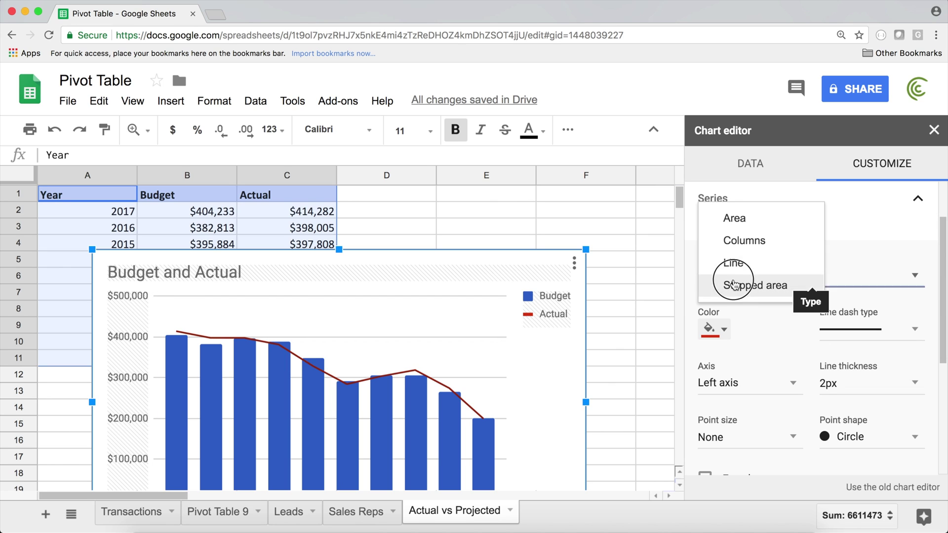
pyautogui.click(744, 240)
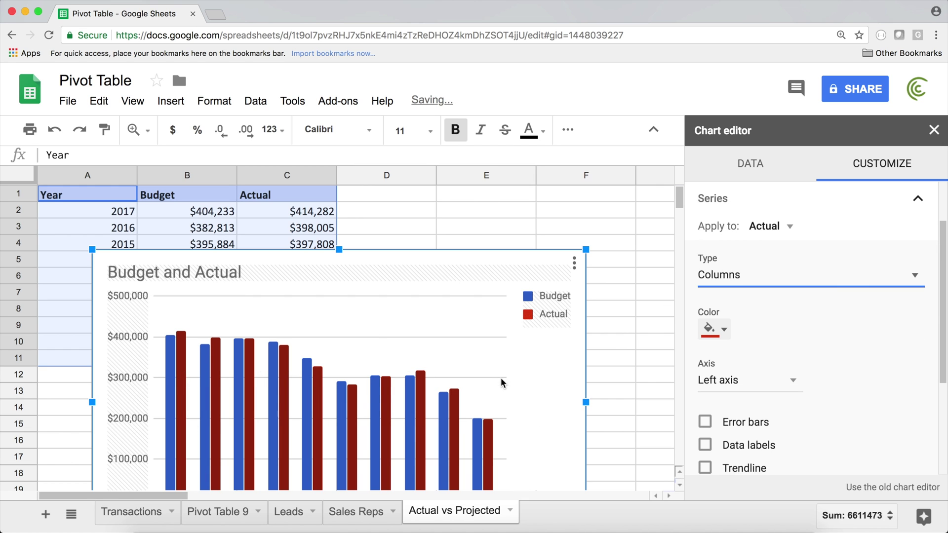
# - Move the chart up to just below the header row and color the Actual columns dark blue
pyautogui.click(452, 255)
pyautogui.moveTo(470, 207); pyautogui.dragTo(465, 213)
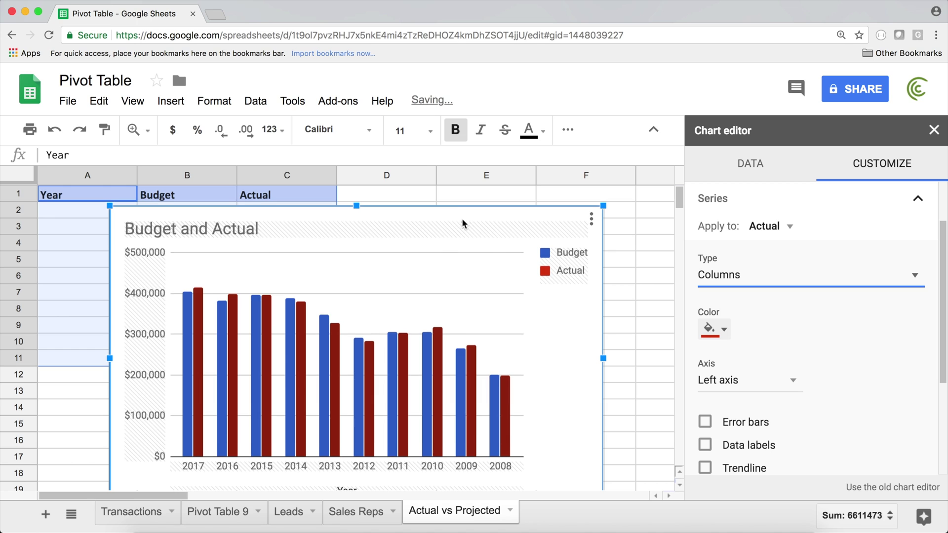
pyautogui.click(723, 331)
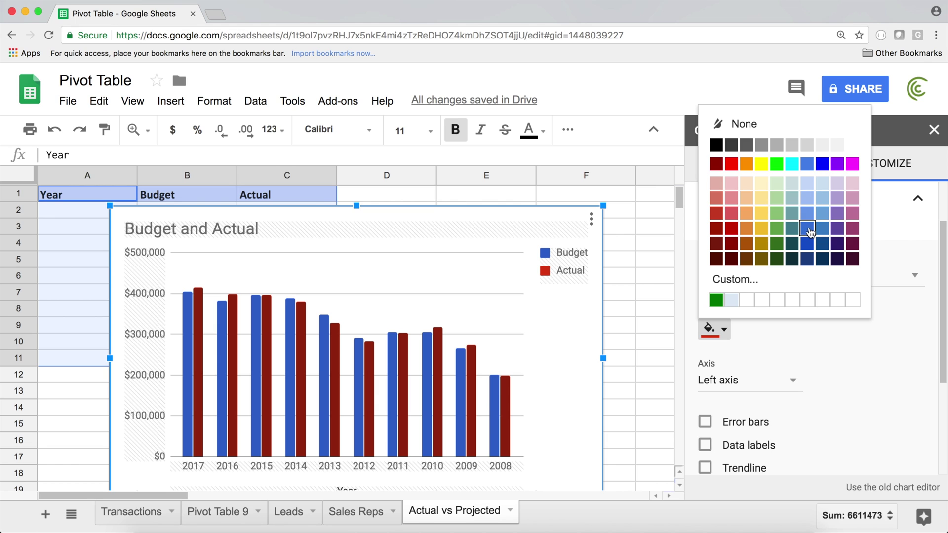
pyautogui.click(807, 244)
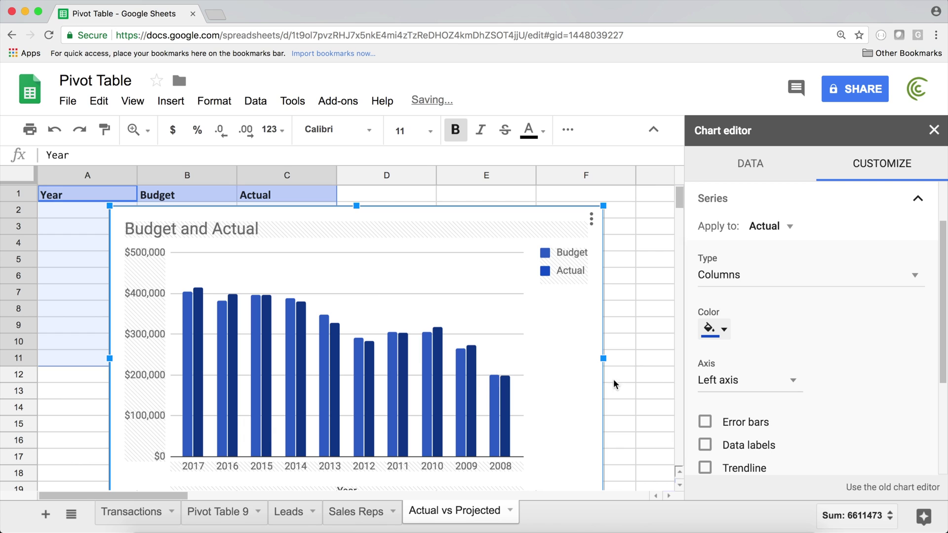
# - Change the Budget series to Stepped area and inspect its 2017 value against the Actual column
pyautogui.click(427, 359)
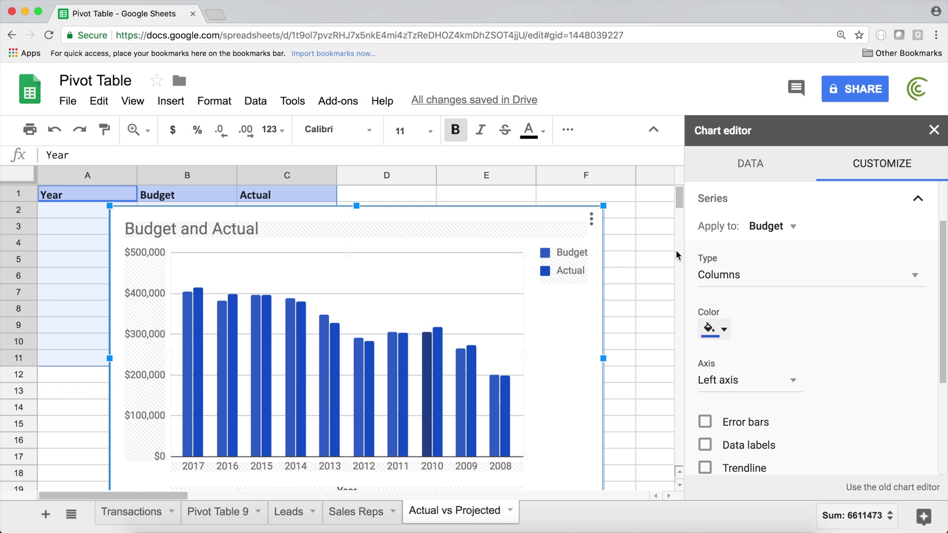
pyautogui.click(735, 279)
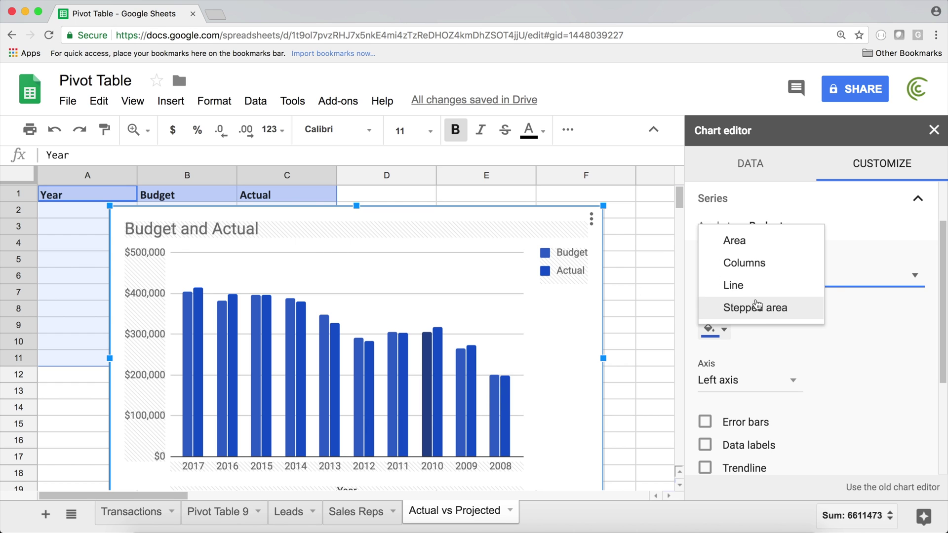
pyautogui.click(756, 307)
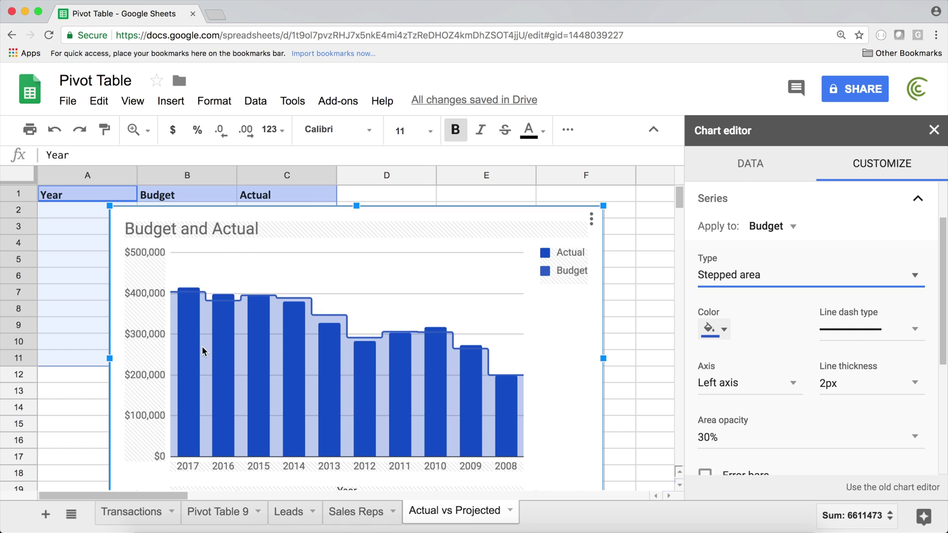
pyautogui.moveTo(192, 331)
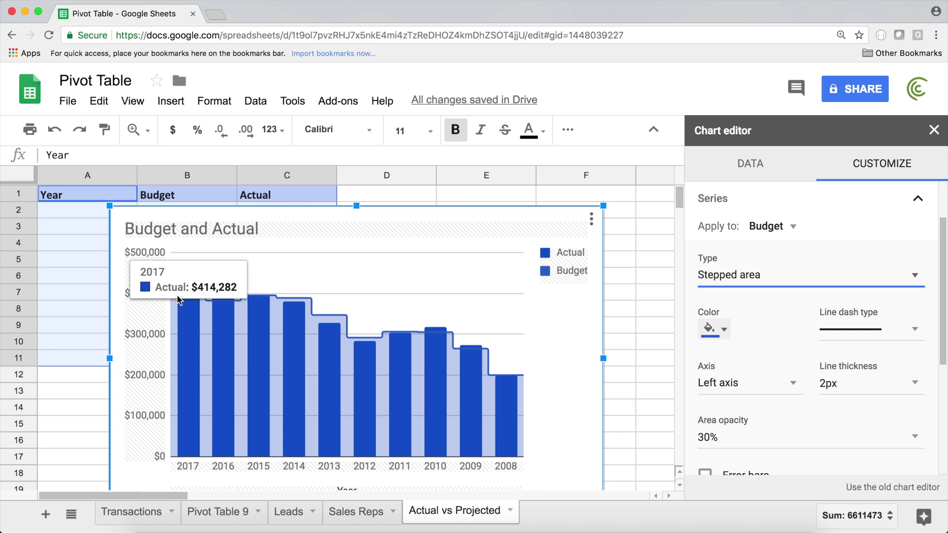
pyautogui.moveTo(256, 305)
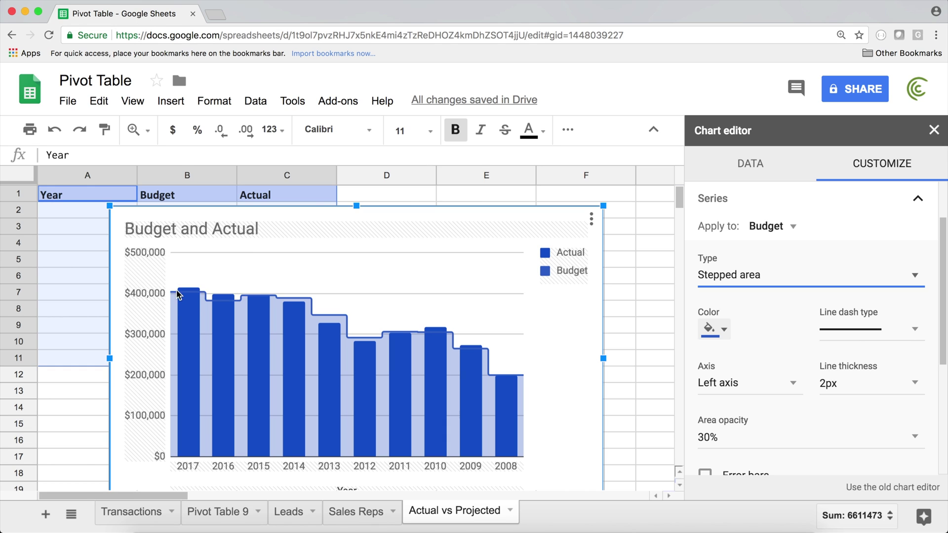
pyautogui.moveTo(199, 296)
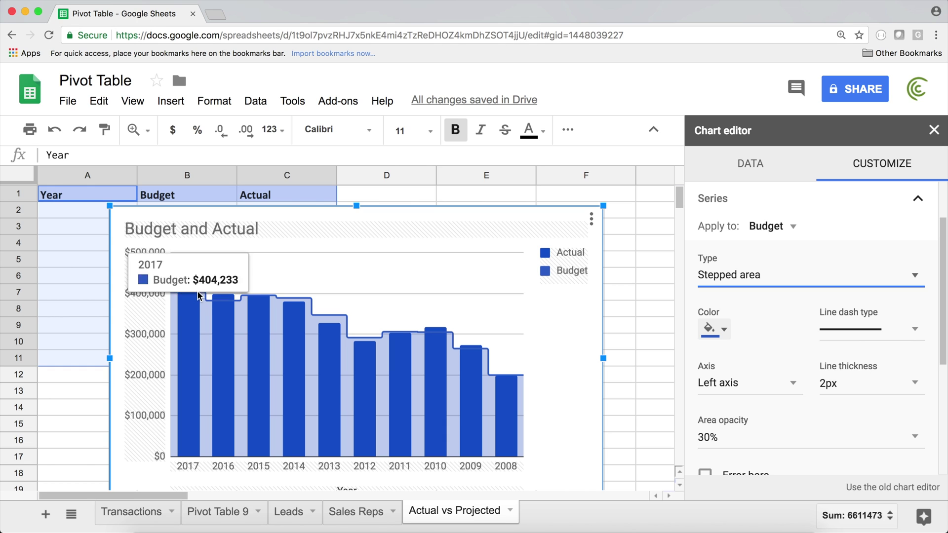
pyautogui.click(208, 277)
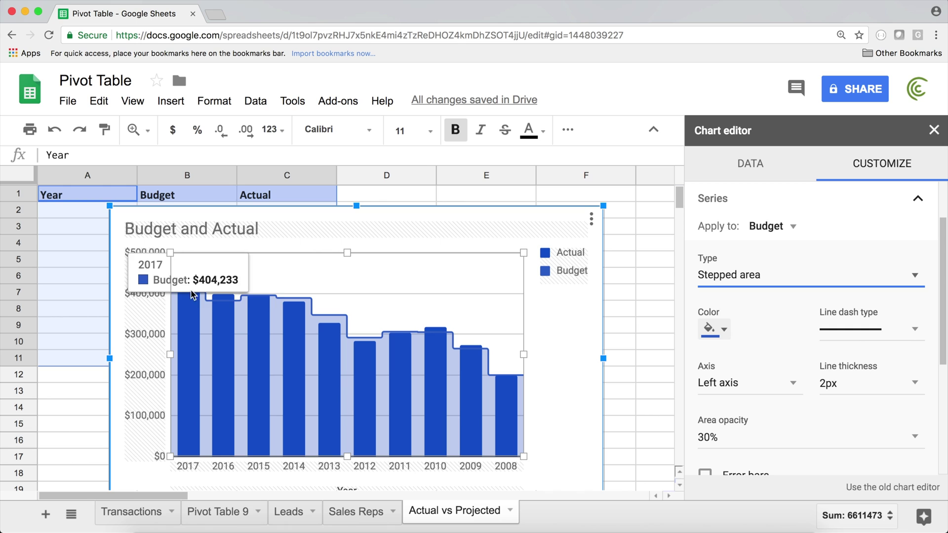
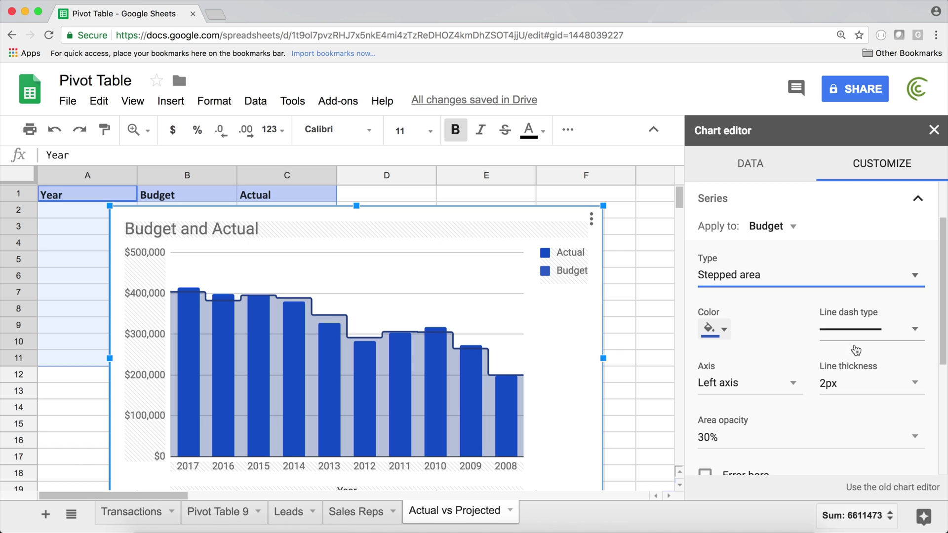
# - Set the Budget area's outline to a 1px thickness and a dotted dash type
pyautogui.click(909, 385)
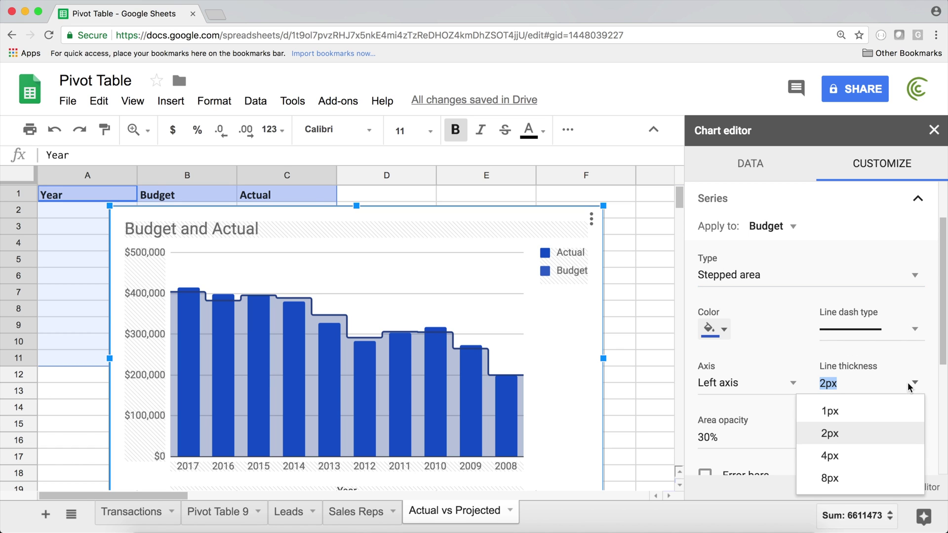
pyautogui.click(844, 411)
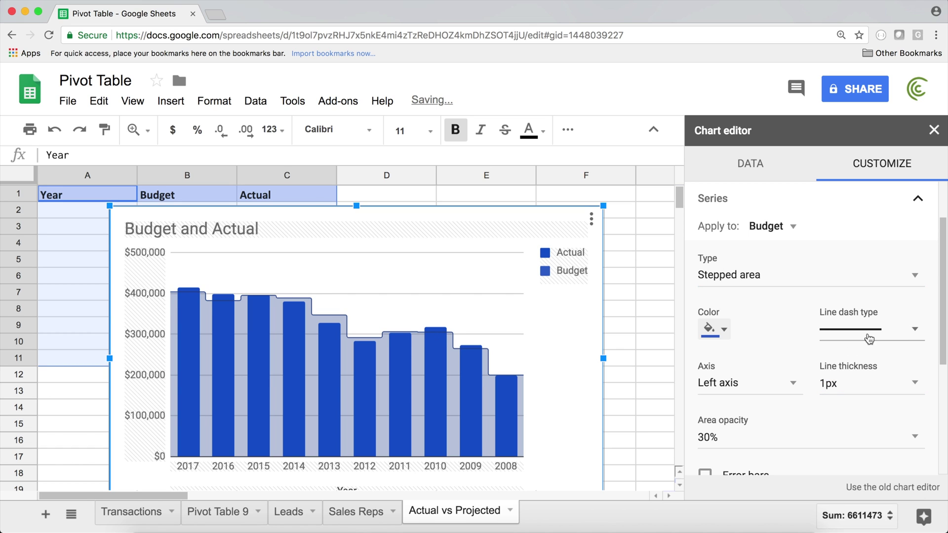
pyautogui.click(913, 329)
pyautogui.click(883, 345)
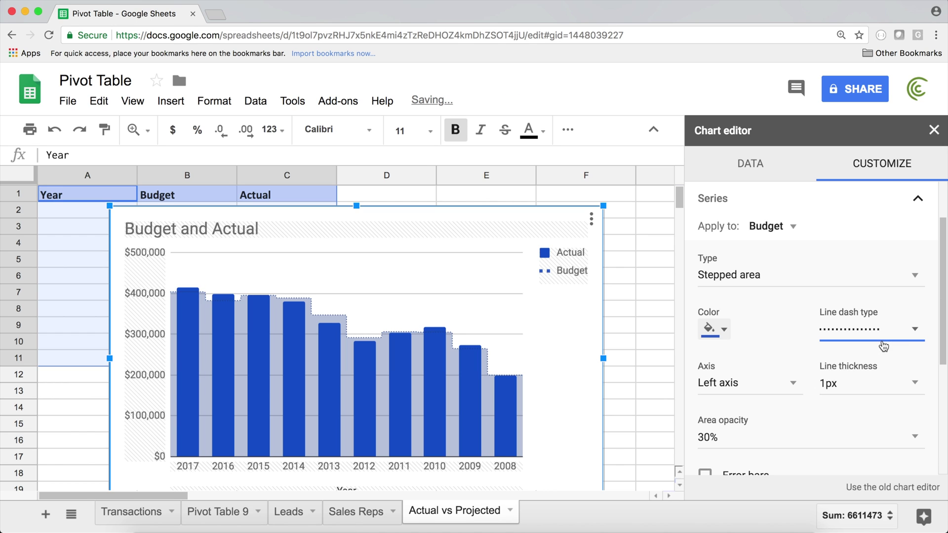
# - Color the Budget stepped area light blue and set its opacity to 20% after trying 50% and 10%
pyautogui.click(725, 332)
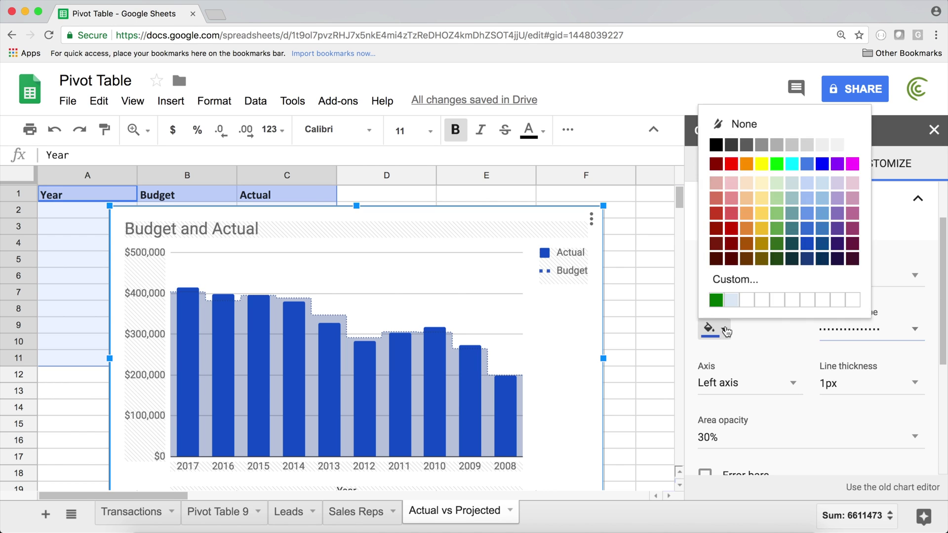
pyautogui.click(808, 185)
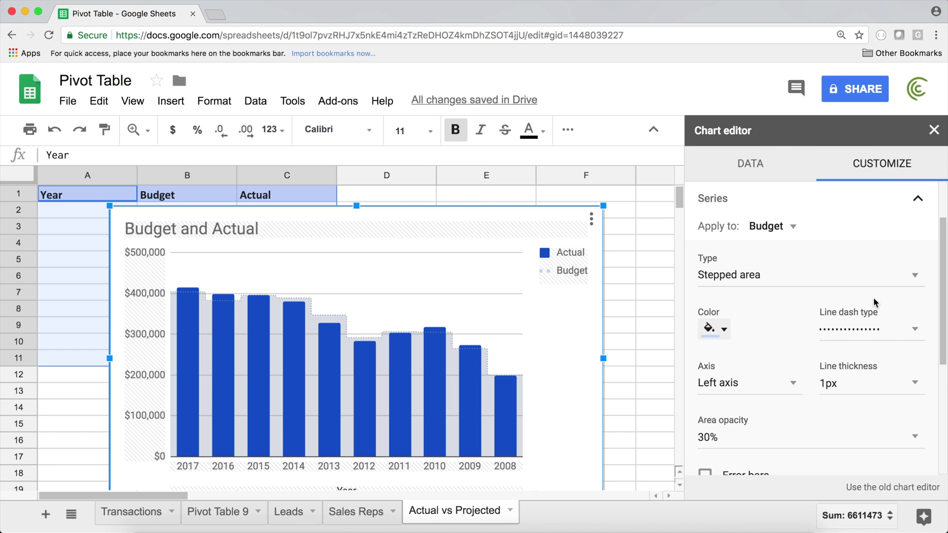
pyautogui.click(910, 438)
pyautogui.click(735, 350)
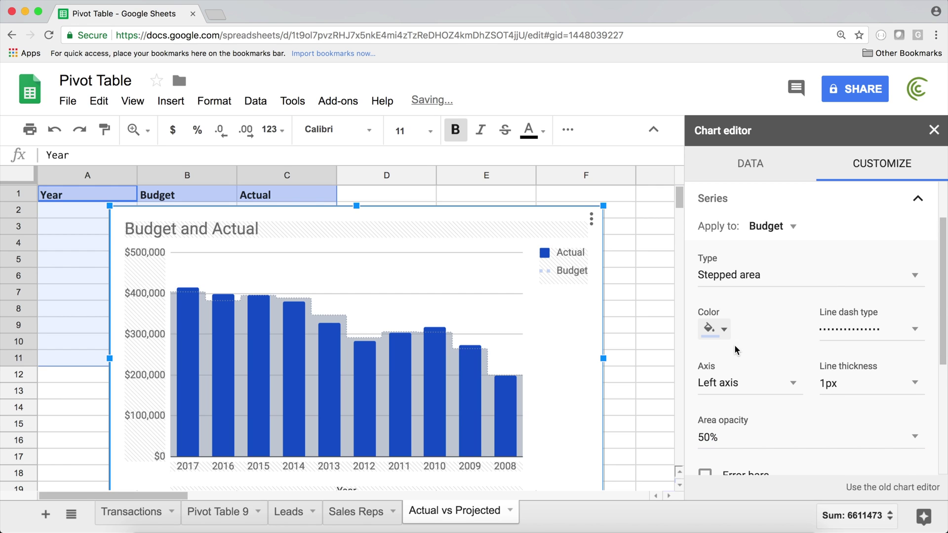
pyautogui.click(927, 445)
pyautogui.click(745, 299)
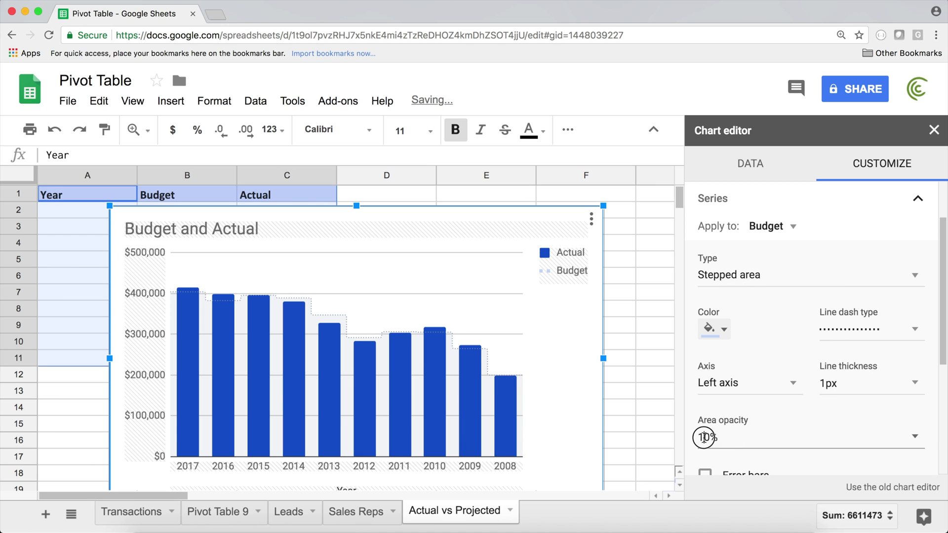
pyautogui.moveTo(706, 436); pyautogui.dragTo(683, 438)
pyautogui.write('2')
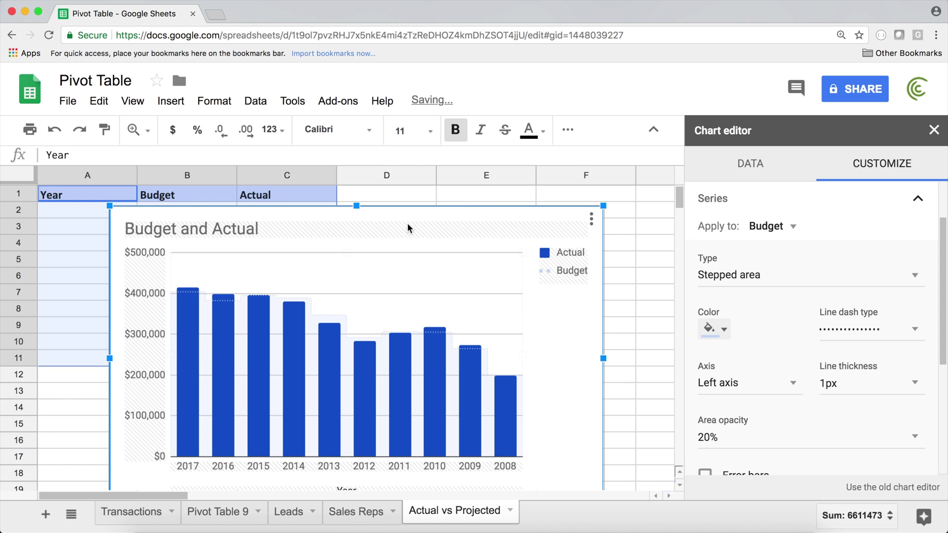
# - Review the chart and its data settings, and move the chart down and to the right to uncover the data table
pyautogui.moveTo(403, 206); pyautogui.dragTo(376, 186)
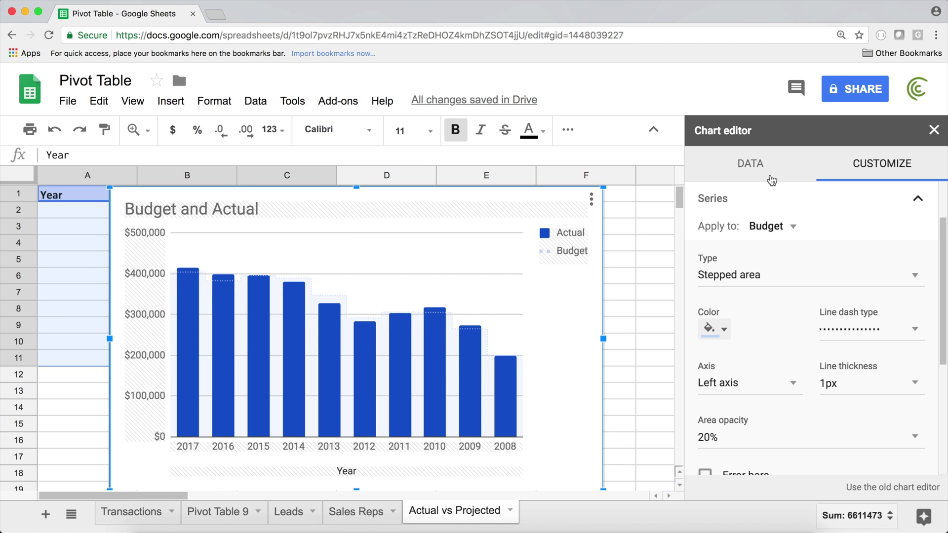
pyautogui.moveTo(345, 328)
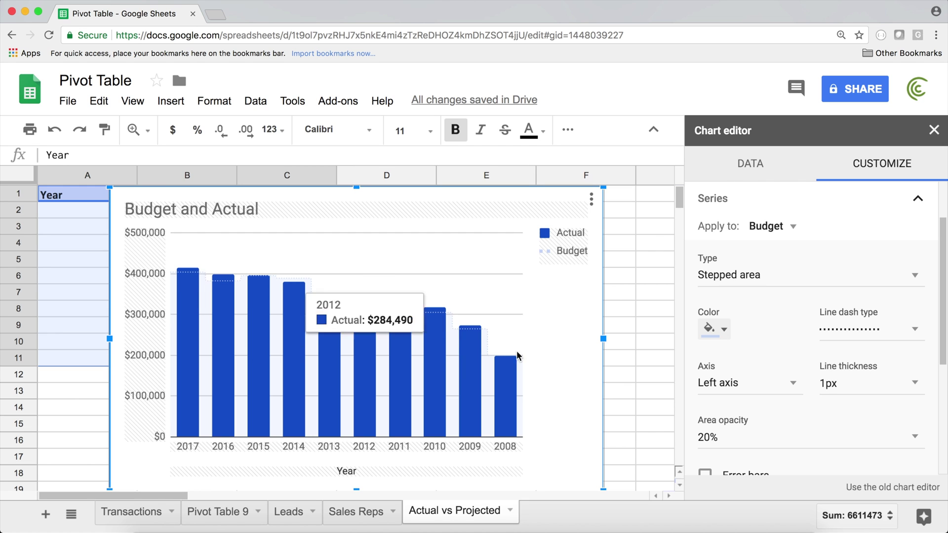
pyautogui.click(779, 176)
pyautogui.scroll(-2, 937, 296)
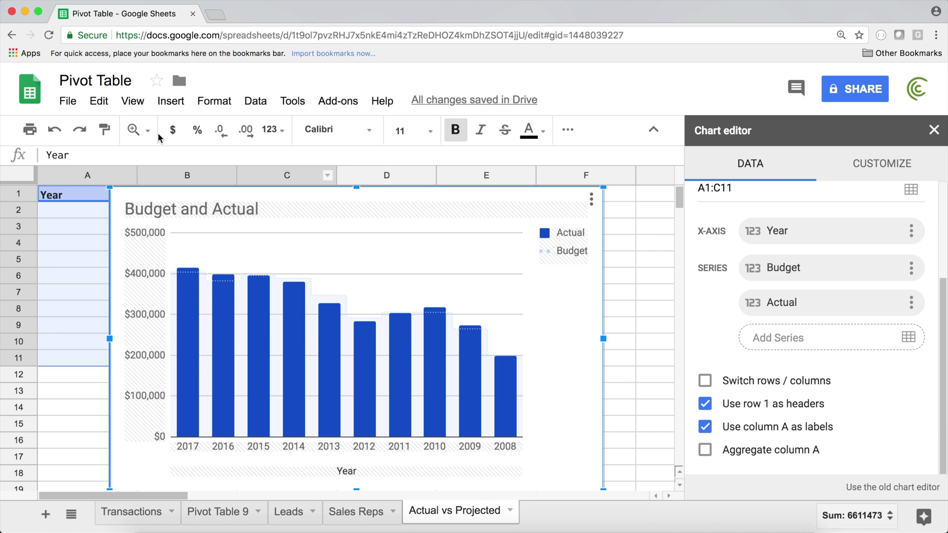
pyautogui.moveTo(267, 213); pyautogui.dragTo(439, 331)
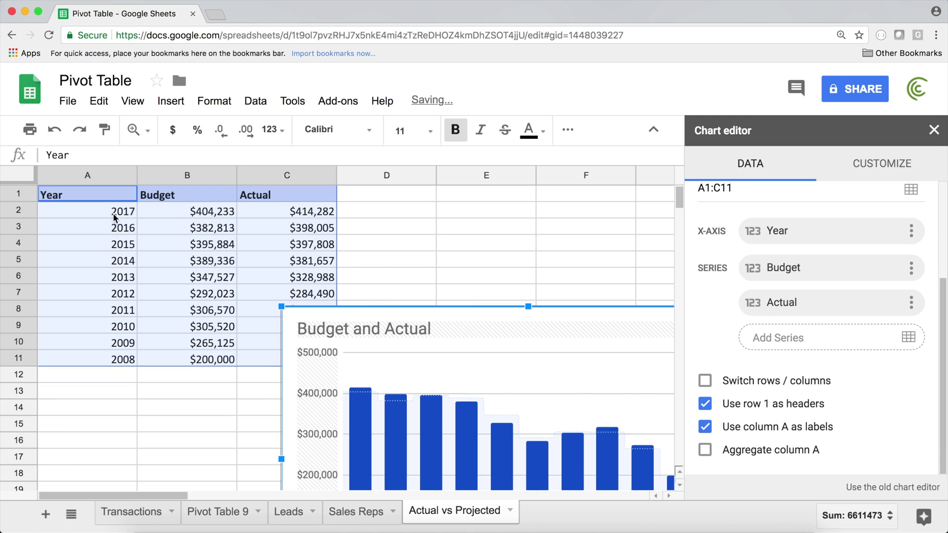
# - Sort the range A1:C11 by Year in ascending order (A → Z), treating the first row as a header
pyautogui.click(120, 242)
pyautogui.moveTo(88, 195); pyautogui.dragTo(313, 356)
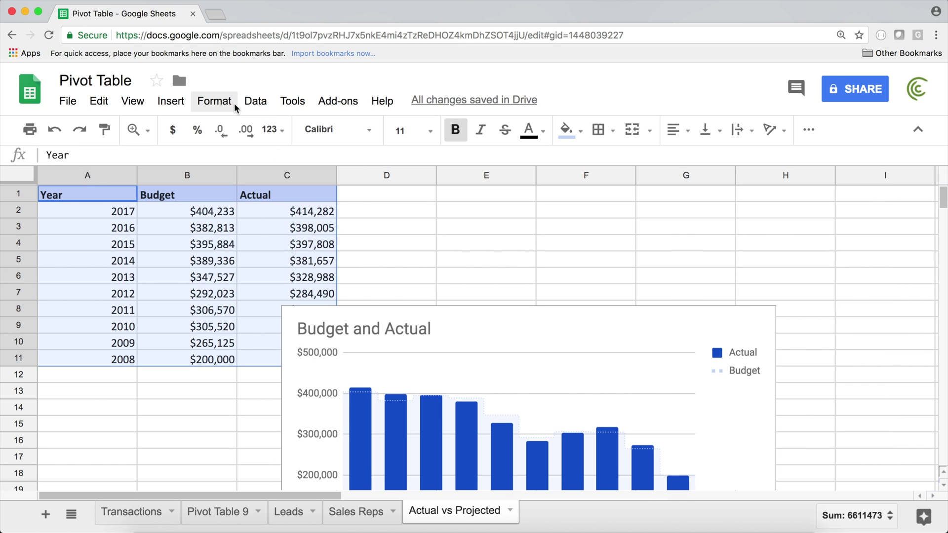
pyautogui.click(255, 104)
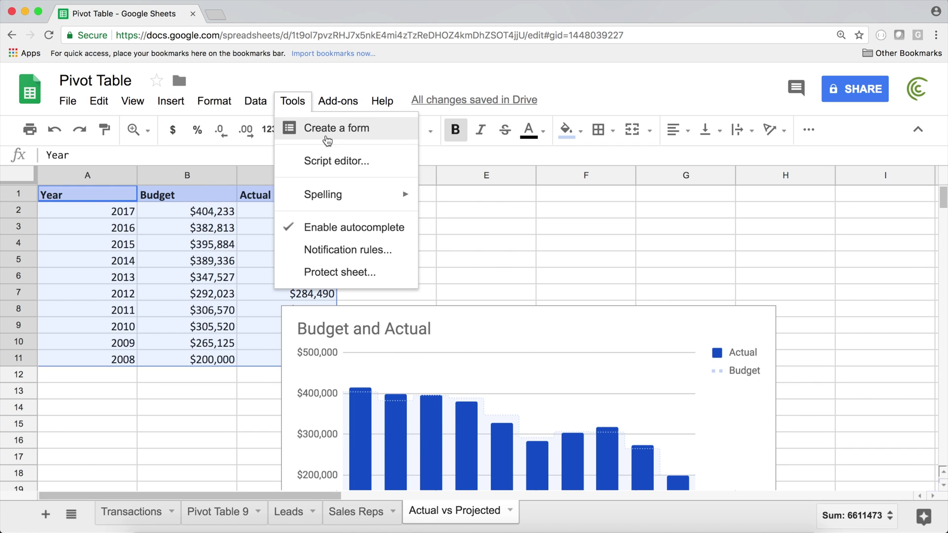
pyautogui.click(314, 244)
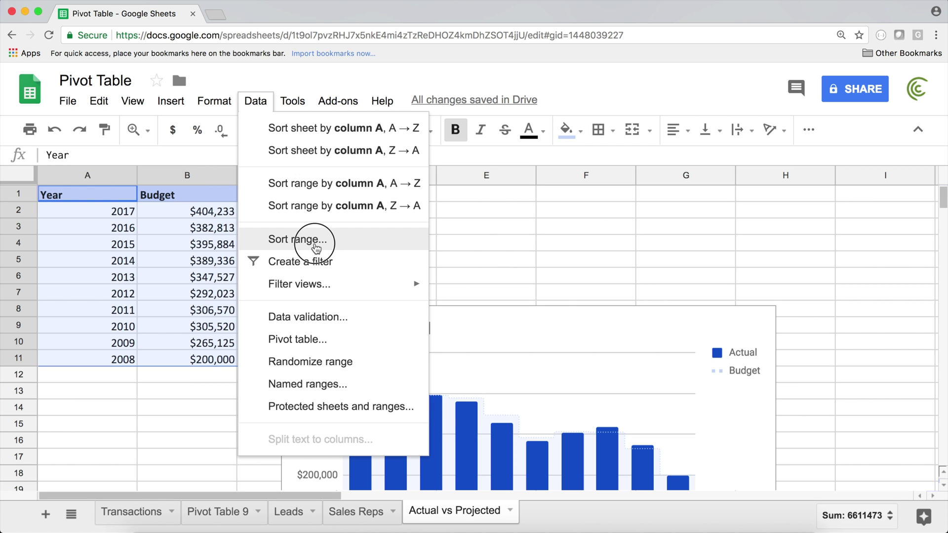
pyautogui.click(379, 257)
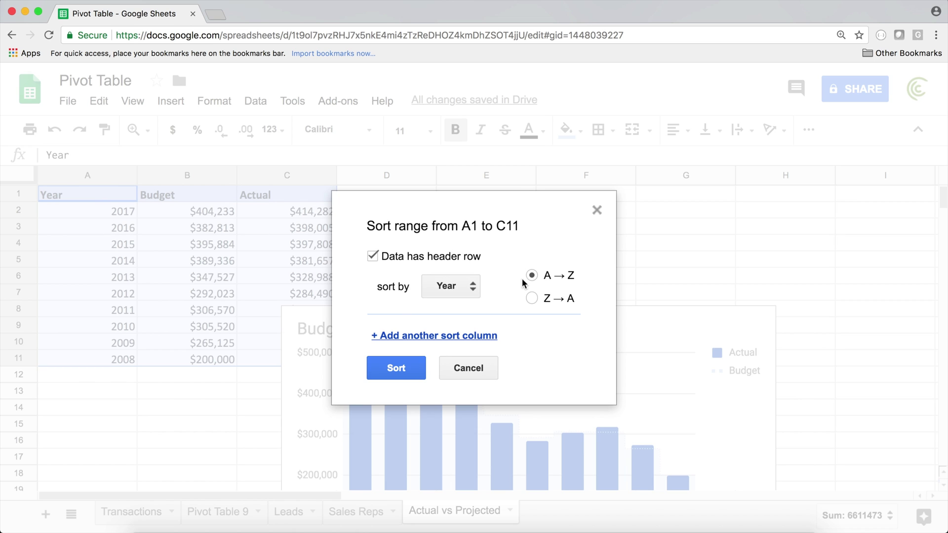
pyautogui.click(548, 303)
pyautogui.click(533, 277)
pyautogui.click(396, 368)
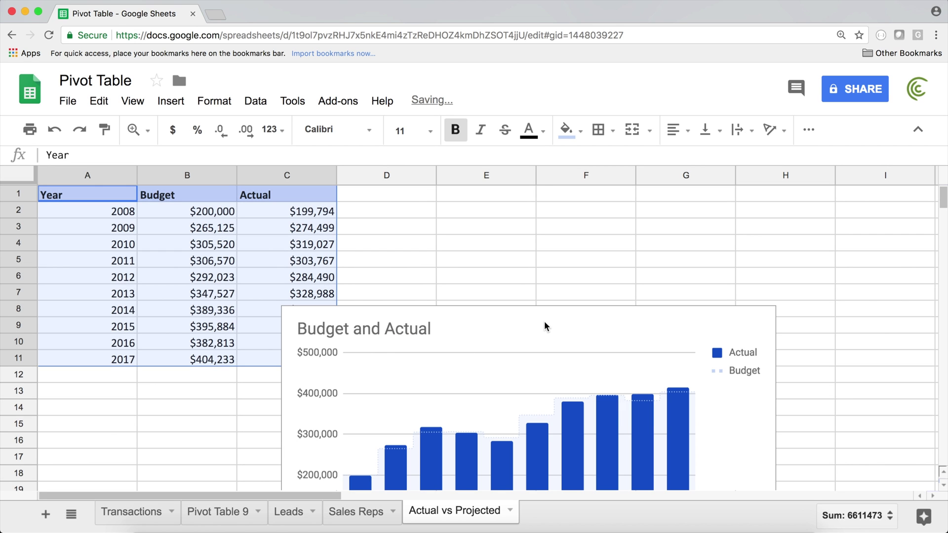
# - Move the Budget and Actual chart up beside the Year column so the whole plot can be seen
pyautogui.click(549, 320)
pyautogui.moveTo(549, 318); pyautogui.dragTo(468, 177)
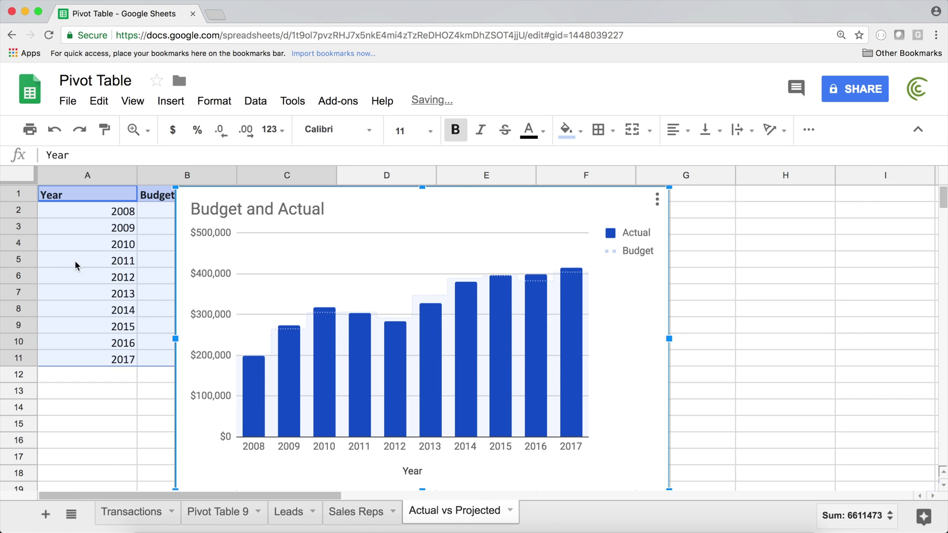
pyautogui.moveTo(483, 281)
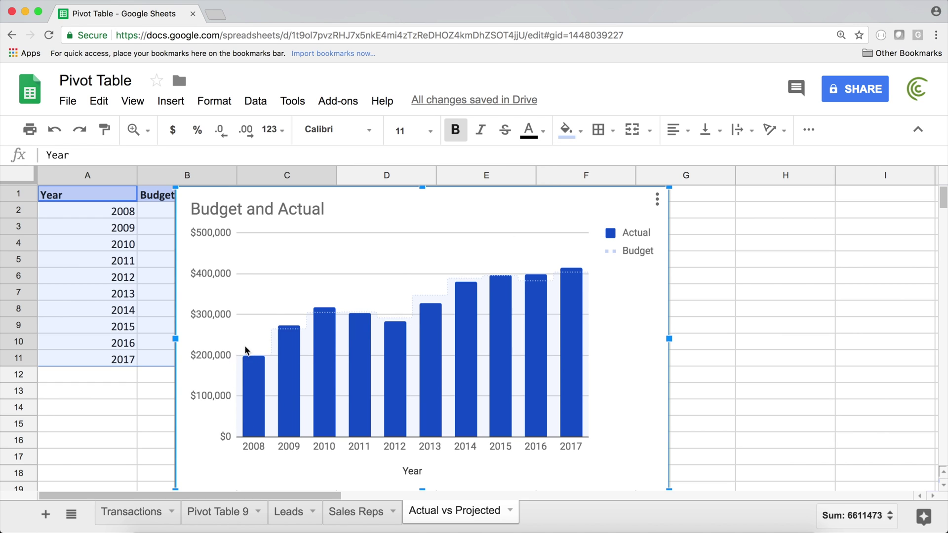
# - Recolor the chart's Budget stepped area to a medium gray after trying a lighter gray
pyautogui.doubleClick(508, 289)
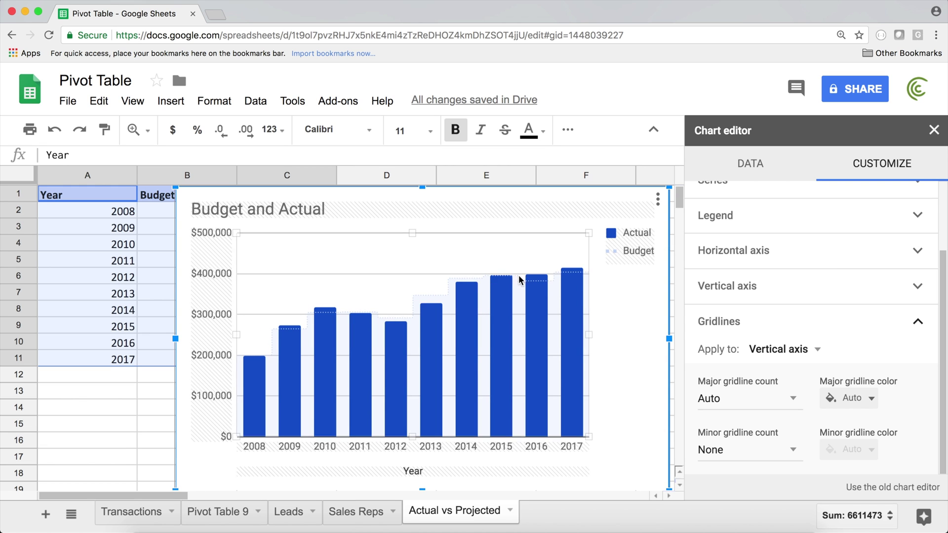
pyautogui.click(552, 300)
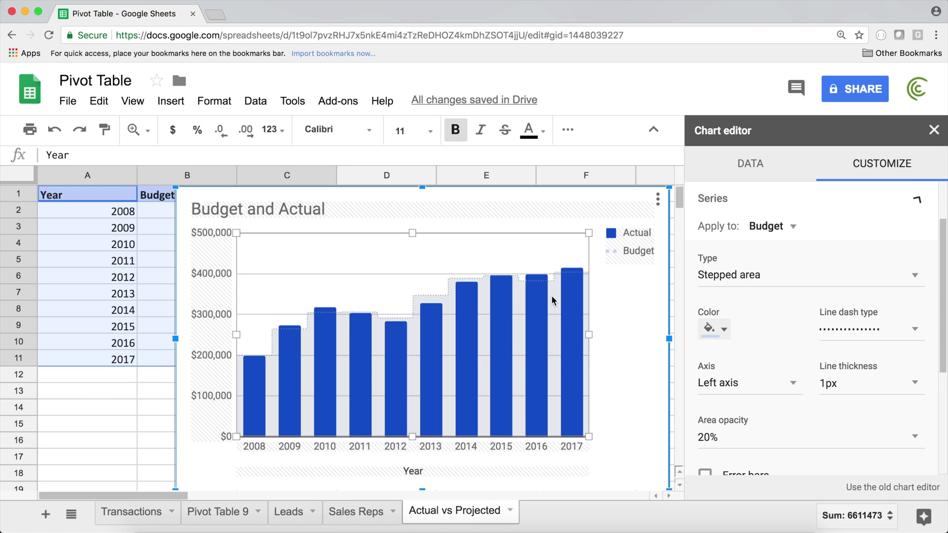
pyautogui.click(713, 328)
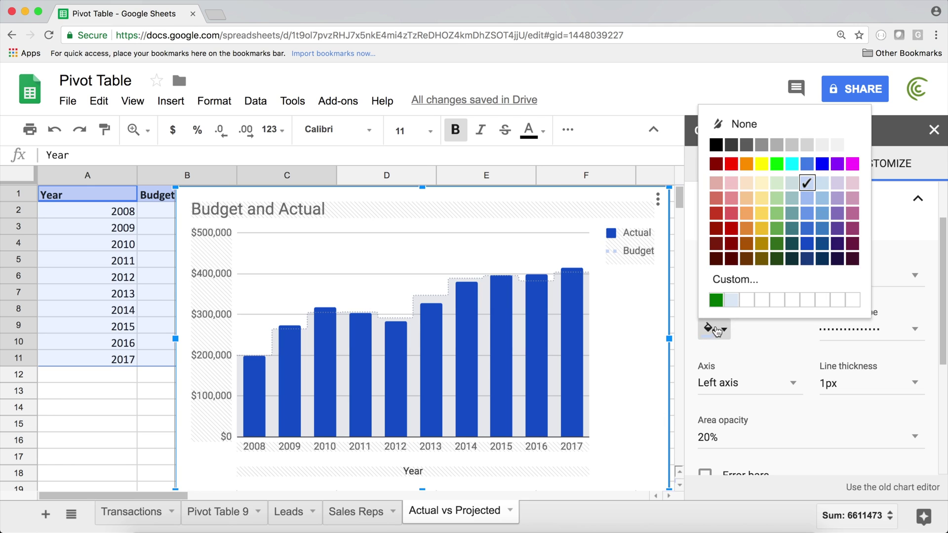
pyautogui.click(805, 143)
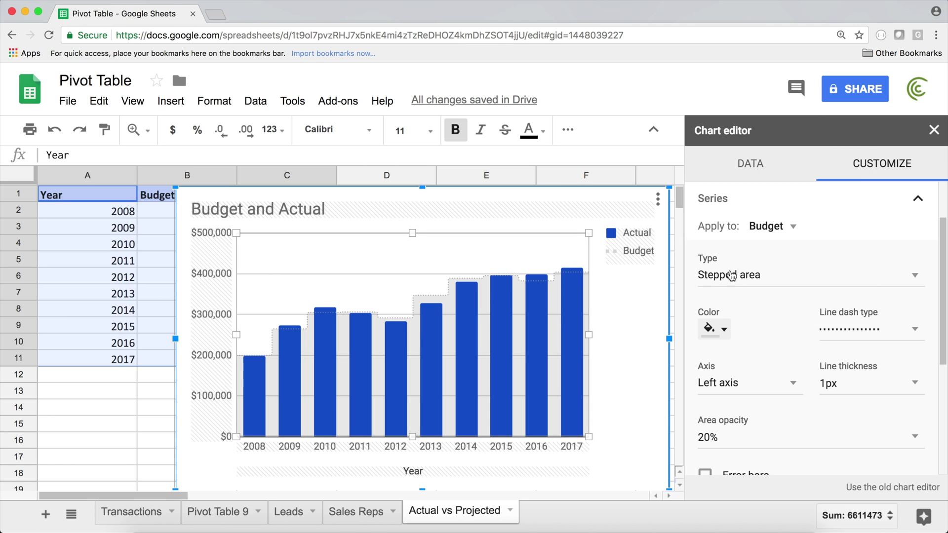
pyautogui.click(724, 331)
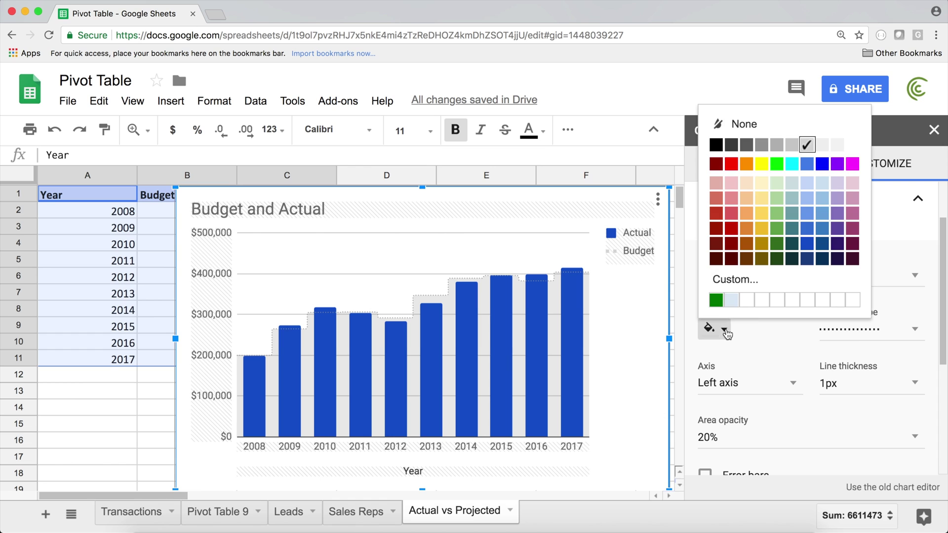
pyautogui.click(776, 144)
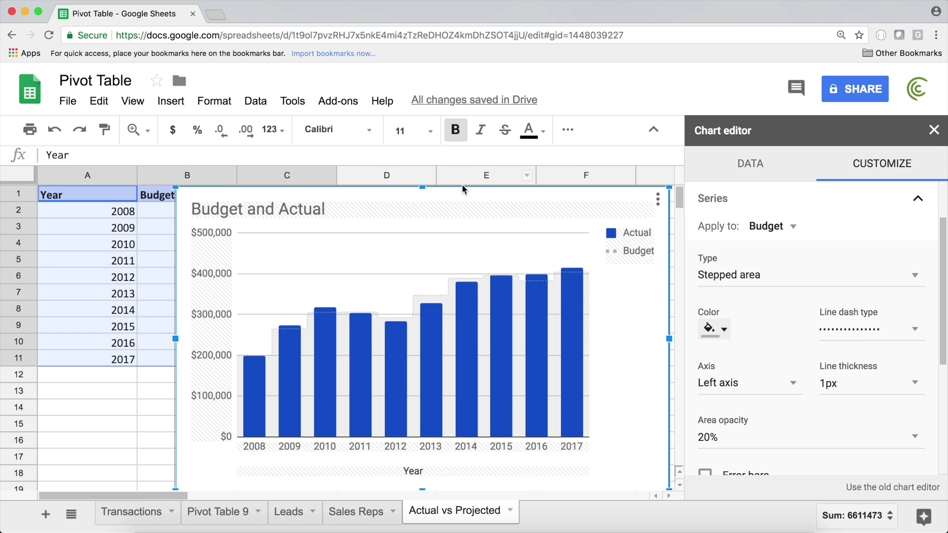
# - Shrink the Budget and Actual chart from its upper-left corner and place it just beyond the Year column, from column B to G
pyautogui.moveTo(465, 194); pyautogui.dragTo(373, 206)
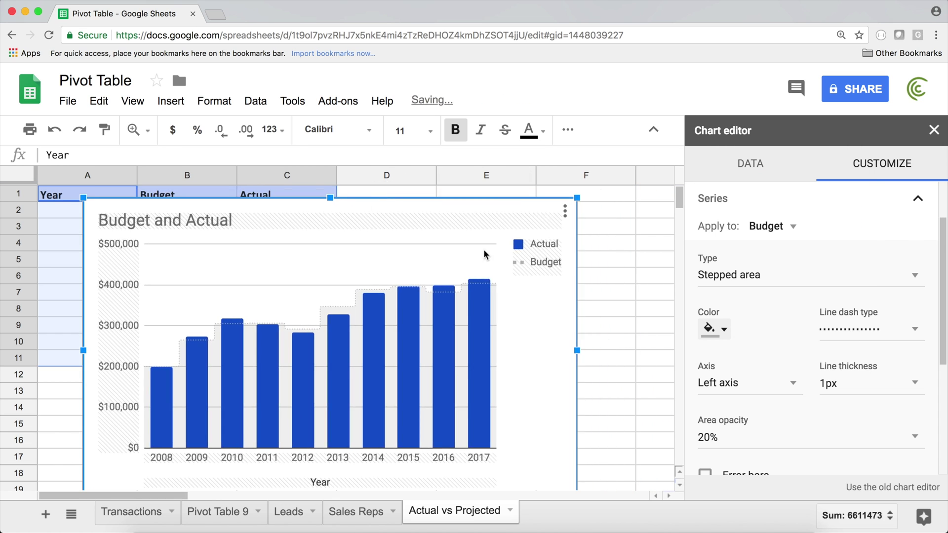
pyautogui.click(593, 273)
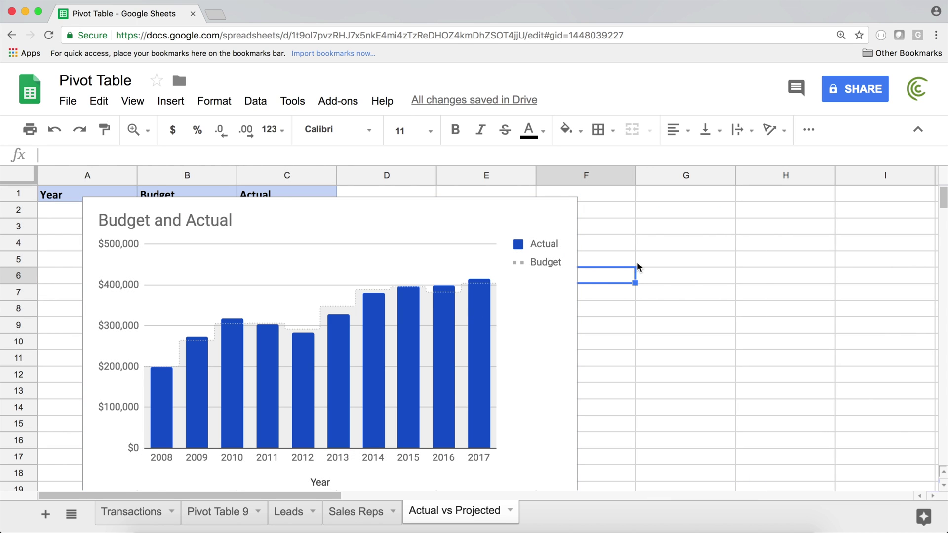
pyautogui.click(543, 257)
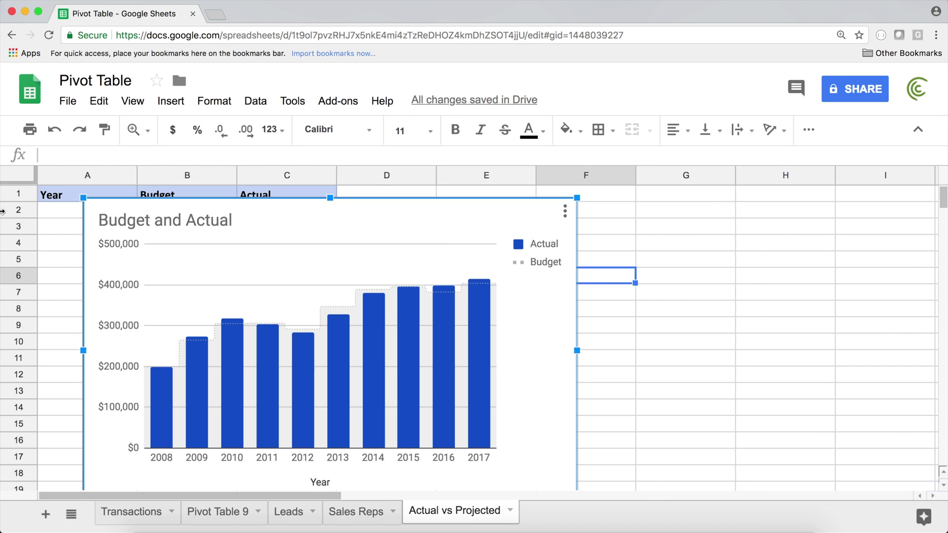
pyautogui.moveTo(83, 197); pyautogui.dragTo(123, 218)
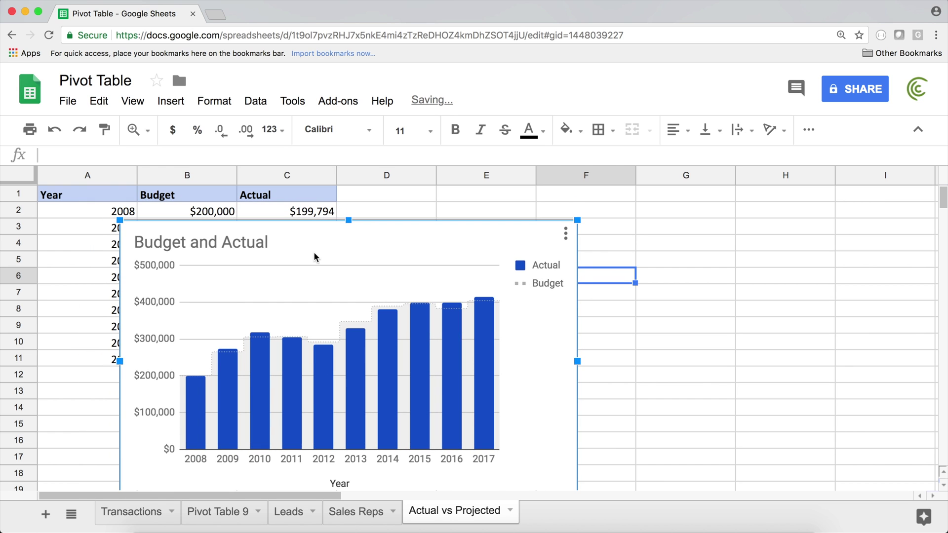
pyautogui.moveTo(330, 239); pyautogui.dragTo(414, 212)
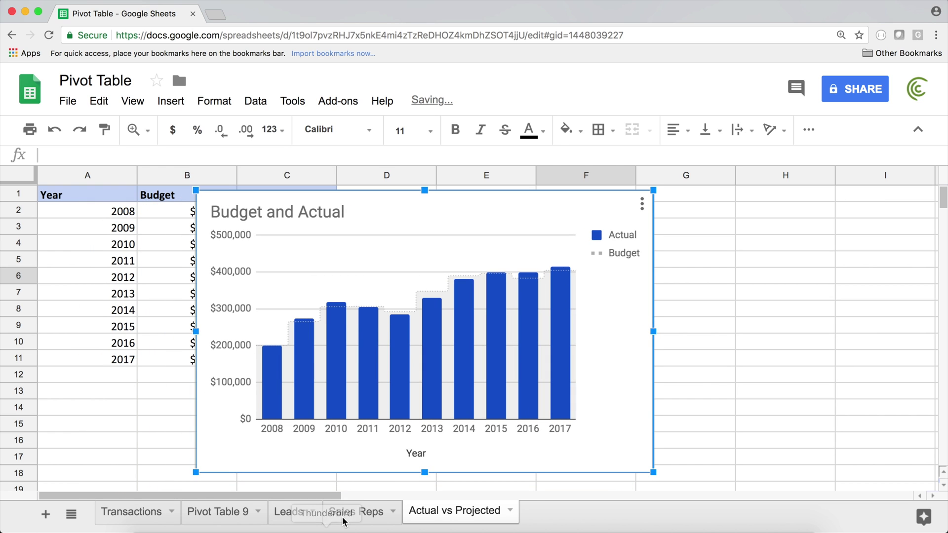
# - On the Sales Reps sheet, enter the header Average in cell C1
pyautogui.click(356, 512)
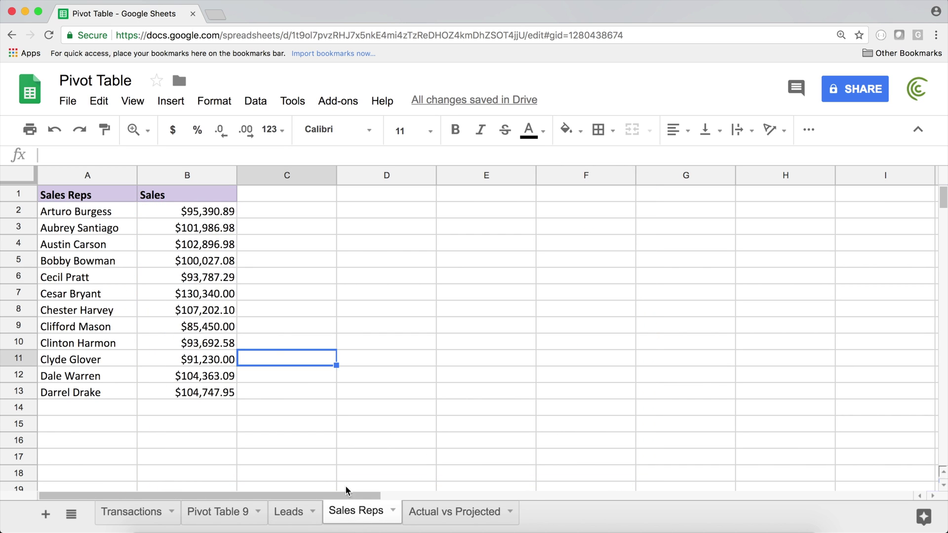
pyautogui.click(90, 196)
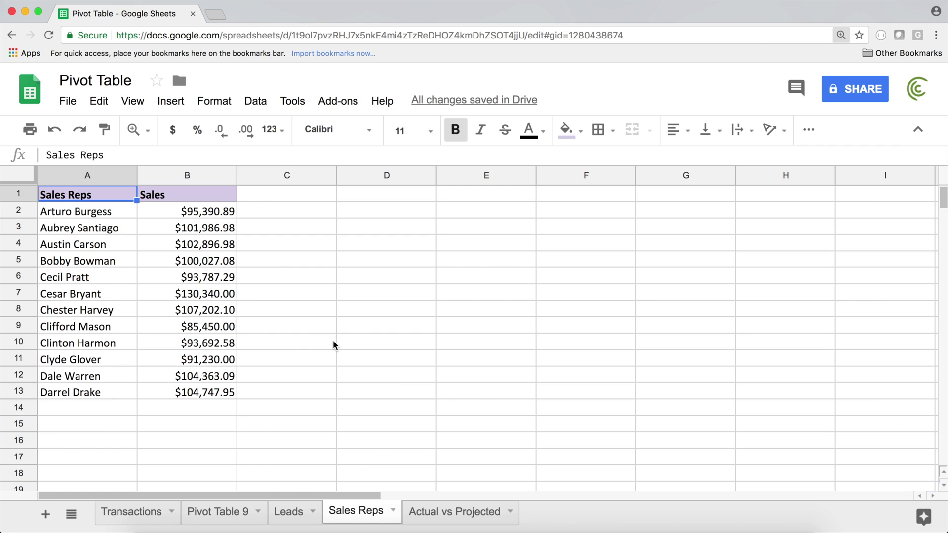
pyautogui.press('super+equal')
pyautogui.press('super+minus')
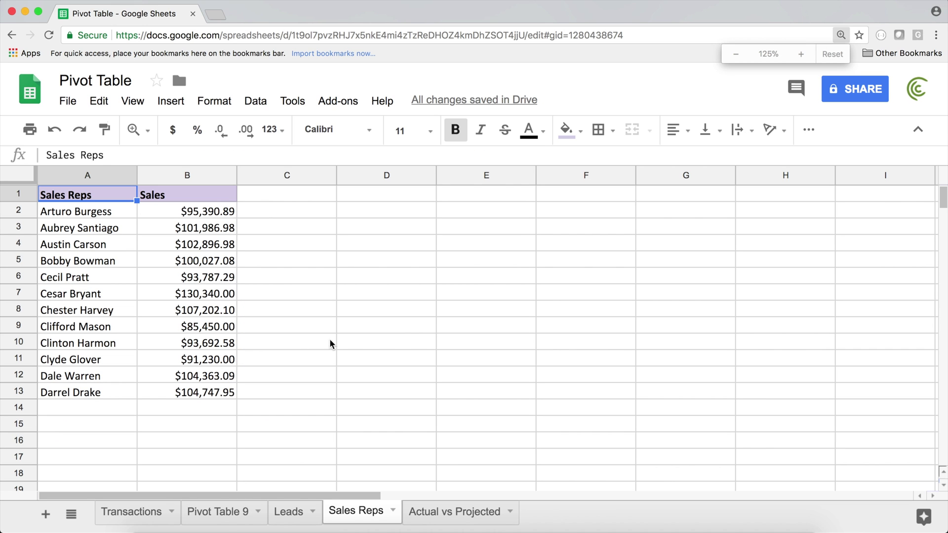
pyautogui.click(268, 196)
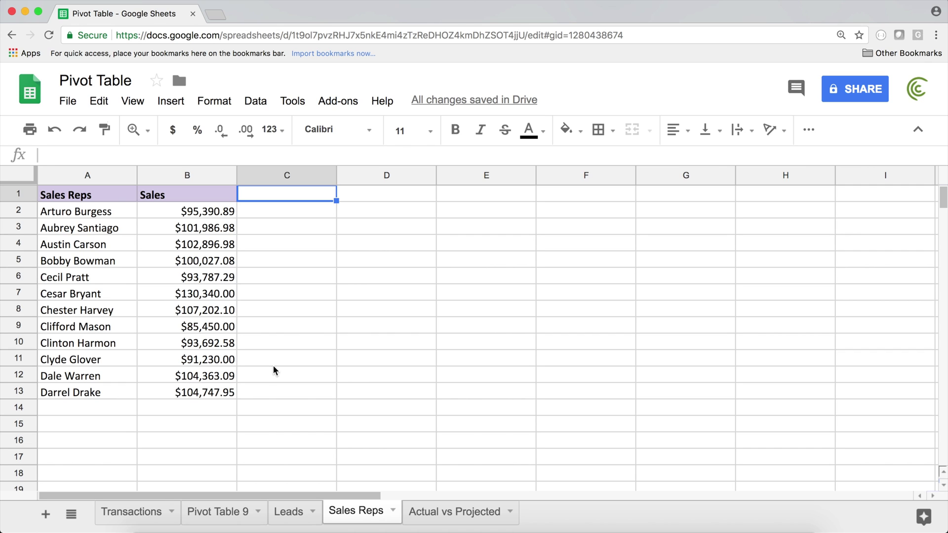
pyautogui.write('Average')
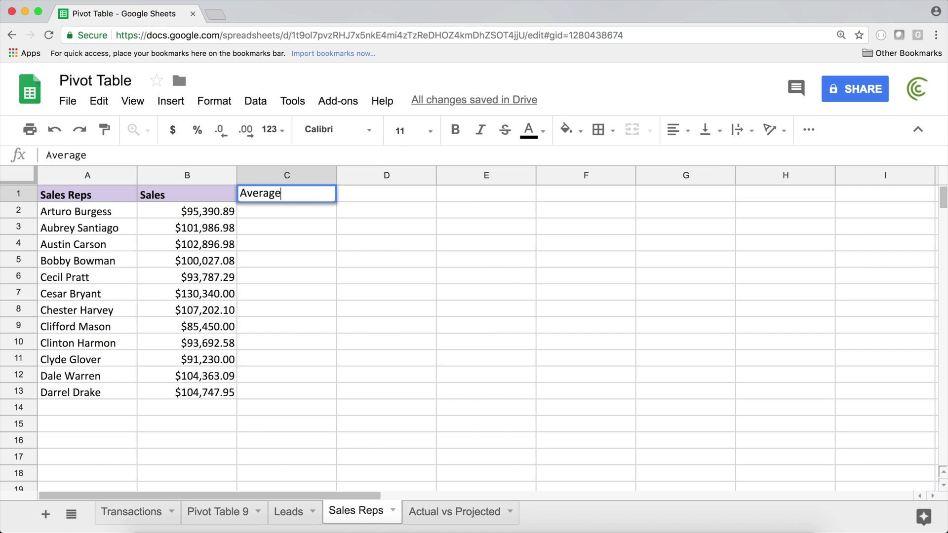
pyautogui.press('Return')
# - Enter the formula =AVERAGE($B$2:$B) in cell C2, using an open-ended absolute reference to the Sales column
pyautogui.write('=')
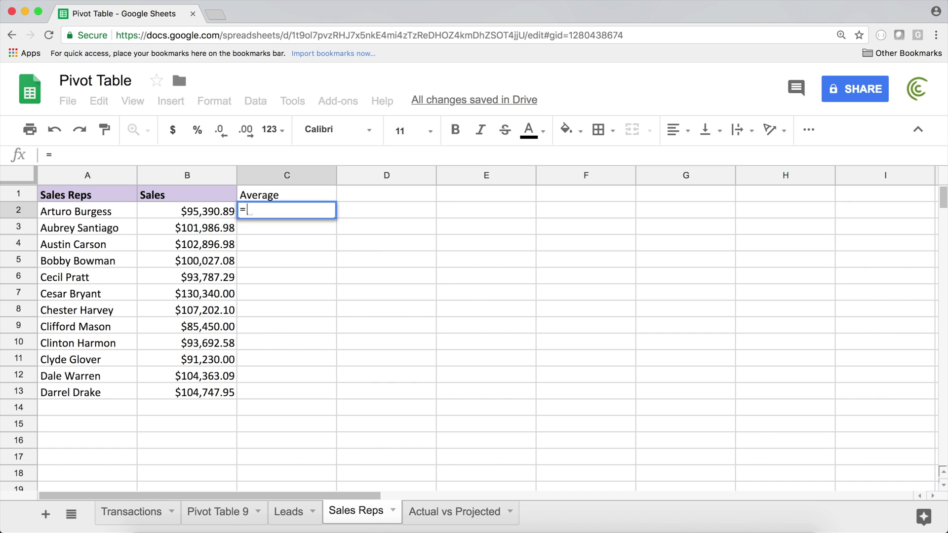
pyautogui.write('avera')
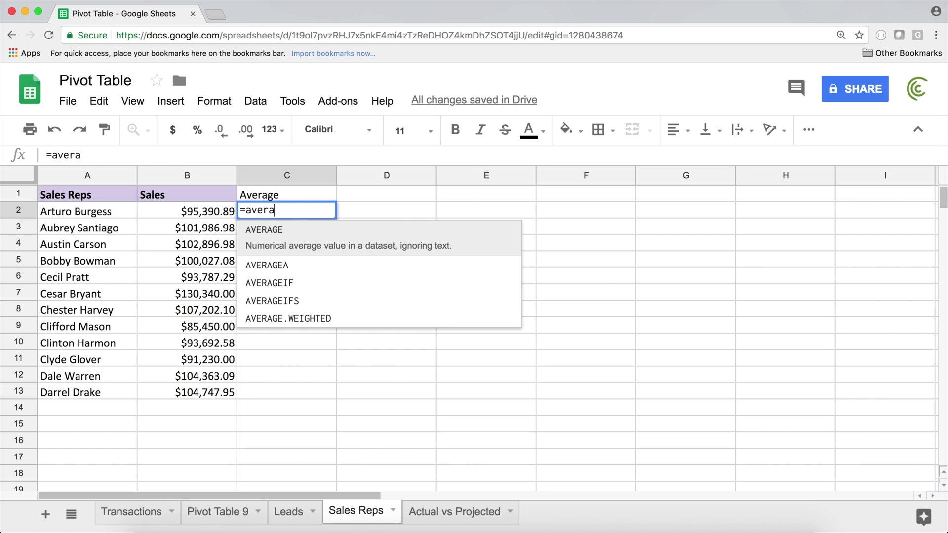
pyautogui.press('Tab')
pyautogui.moveTo(197, 213); pyautogui.dragTo(196, 397)
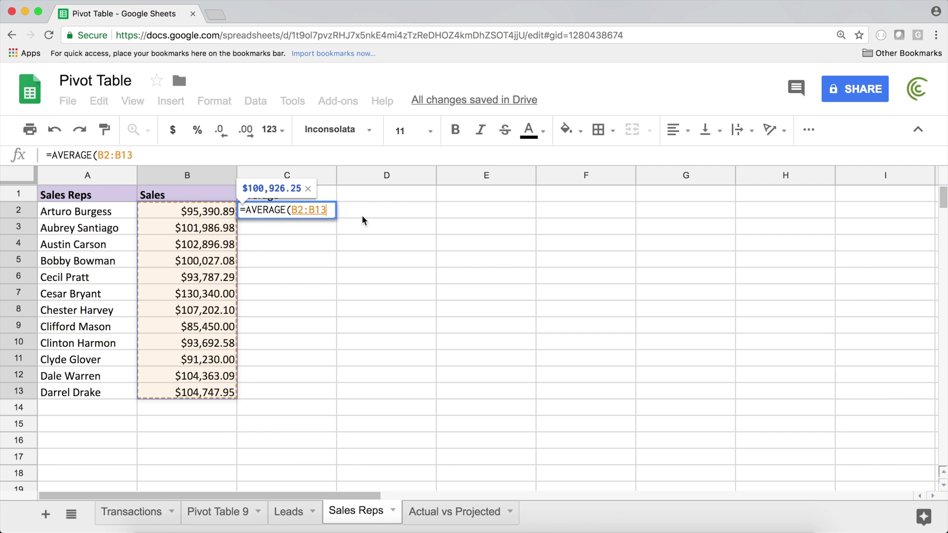
pyautogui.press('BackSpace')
pyautogui.press('BackSpace')
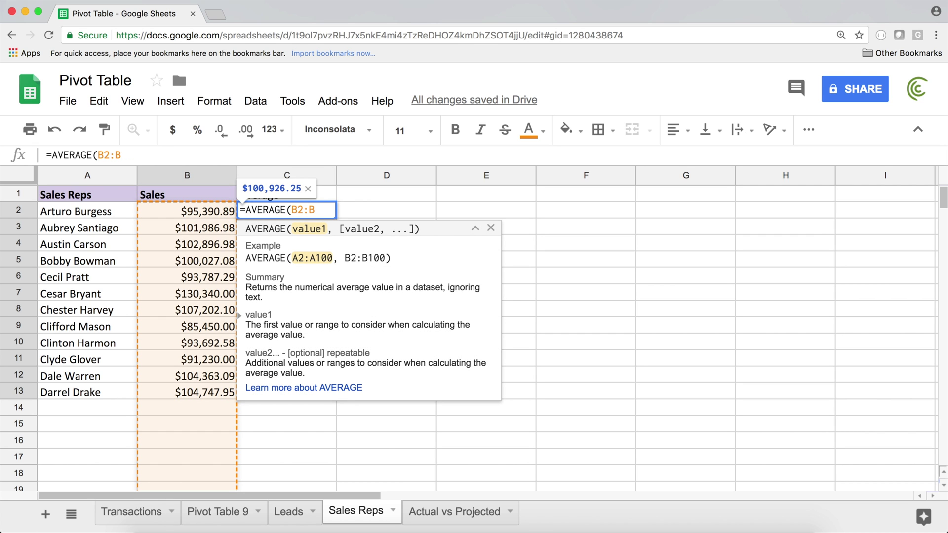
pyautogui.write(')')
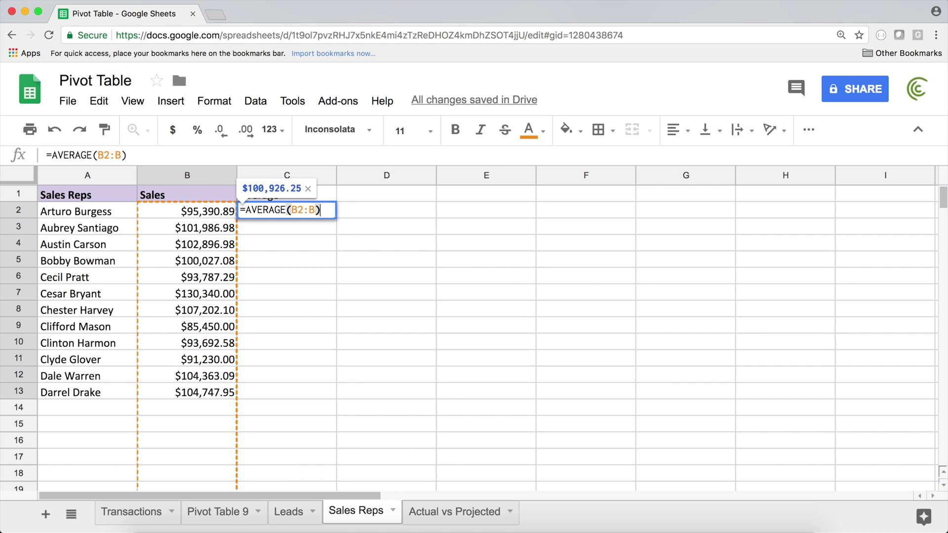
pyautogui.moveTo(293, 210); pyautogui.dragTo(314, 210)
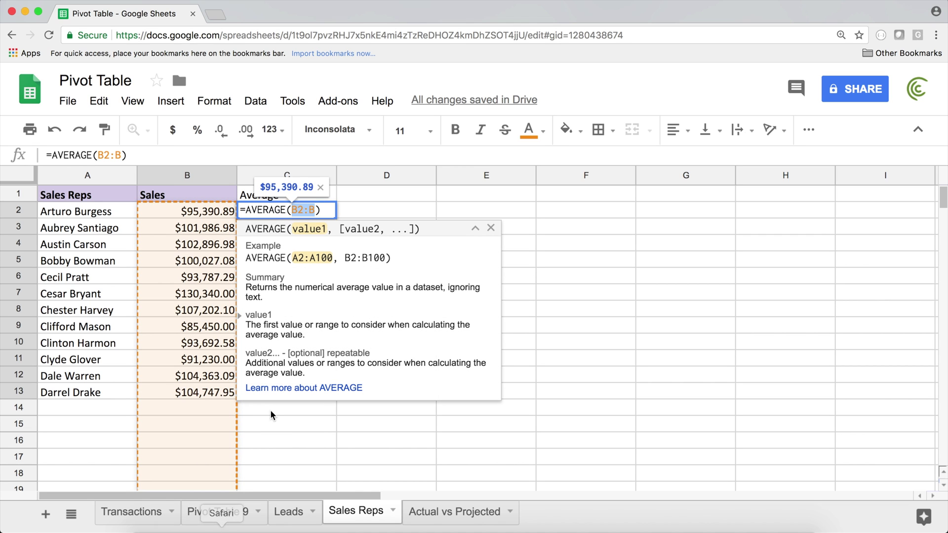
pyautogui.press('F4')
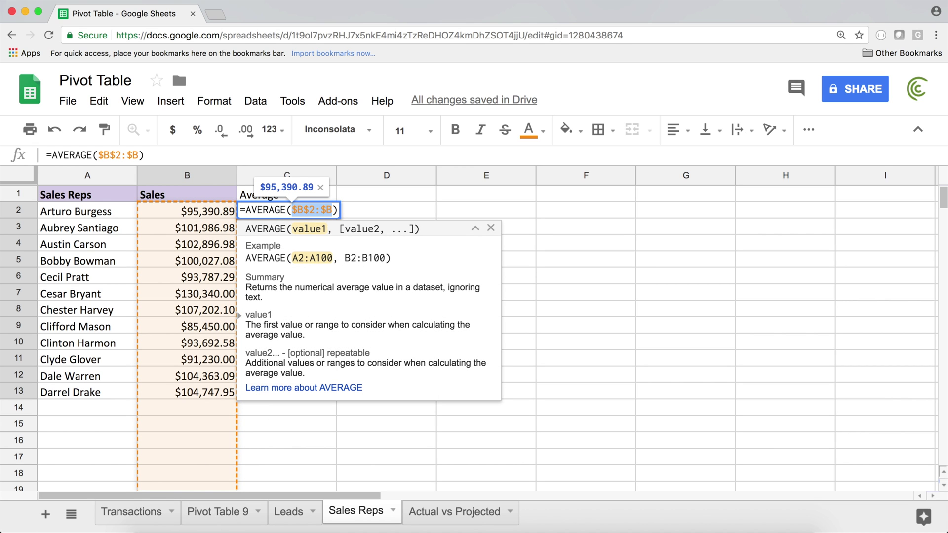
pyautogui.press('Return')
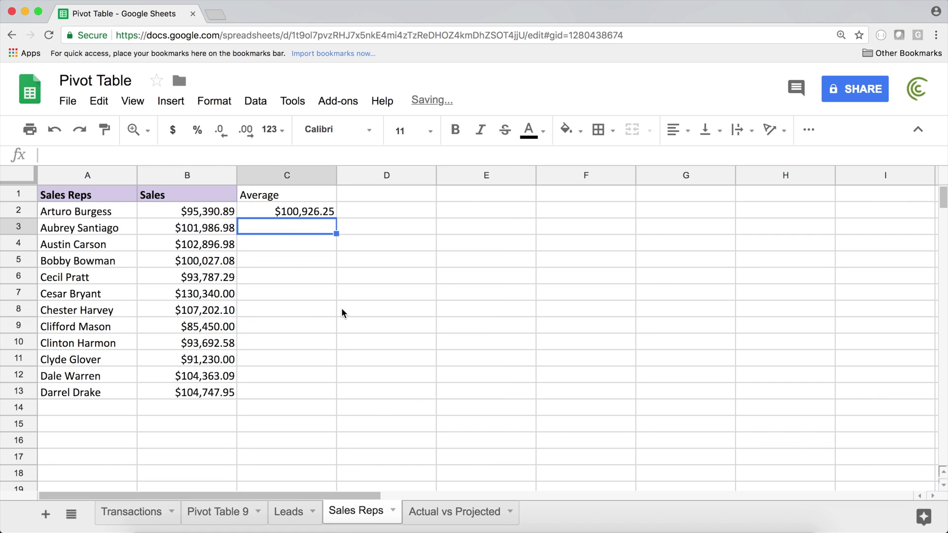
# - Fill the average formula from C2 down to C13 and check the copied formula
pyautogui.click(331, 216)
pyautogui.moveTo(334, 218); pyautogui.dragTo(299, 401)
pyautogui.click(301, 393)
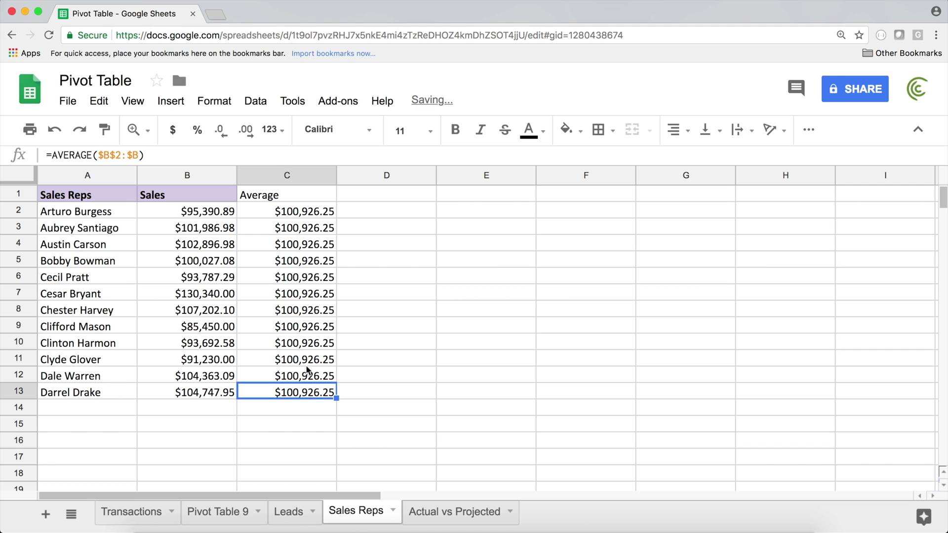
pyautogui.click(289, 213)
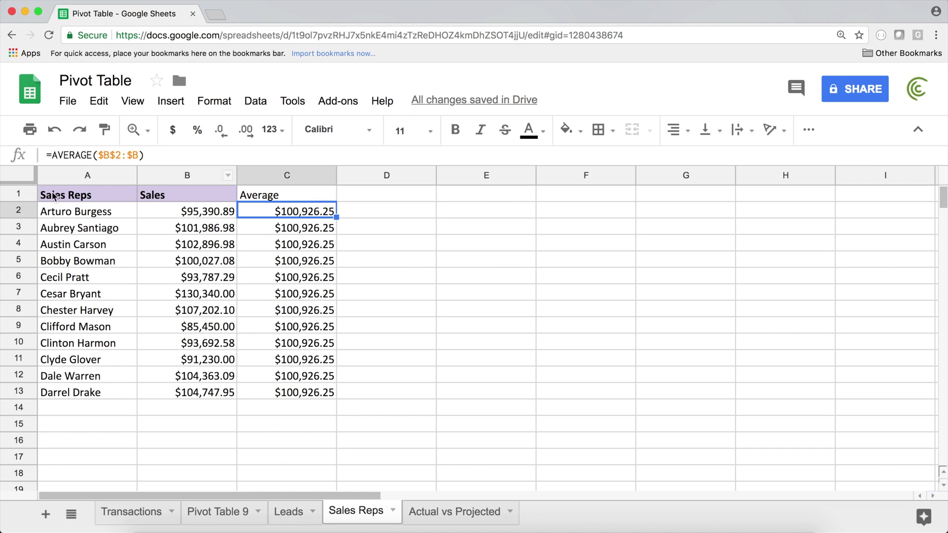
# - Copy the formatting of the Sales header in B1 onto the Average header in C1
pyautogui.click(202, 196)
pyautogui.click(104, 129)
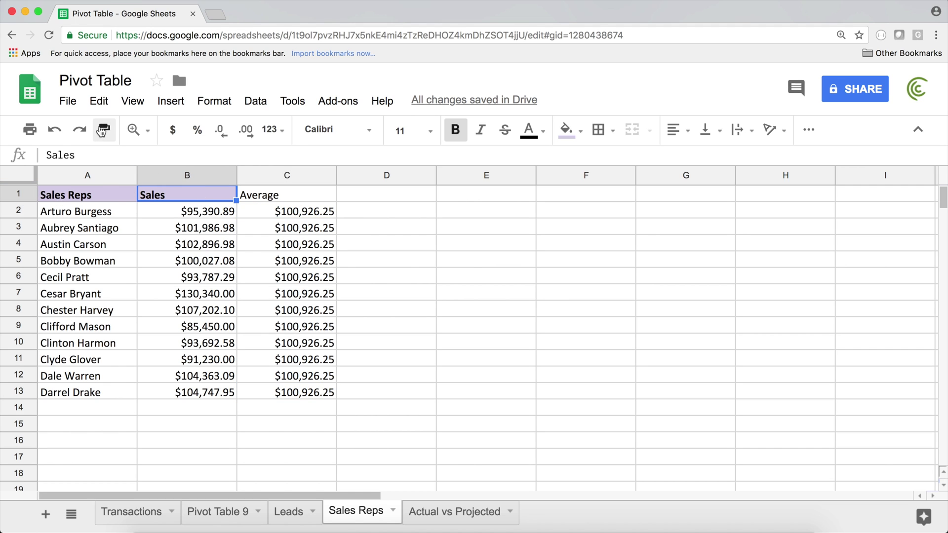
pyautogui.click(288, 197)
pyautogui.click(254, 243)
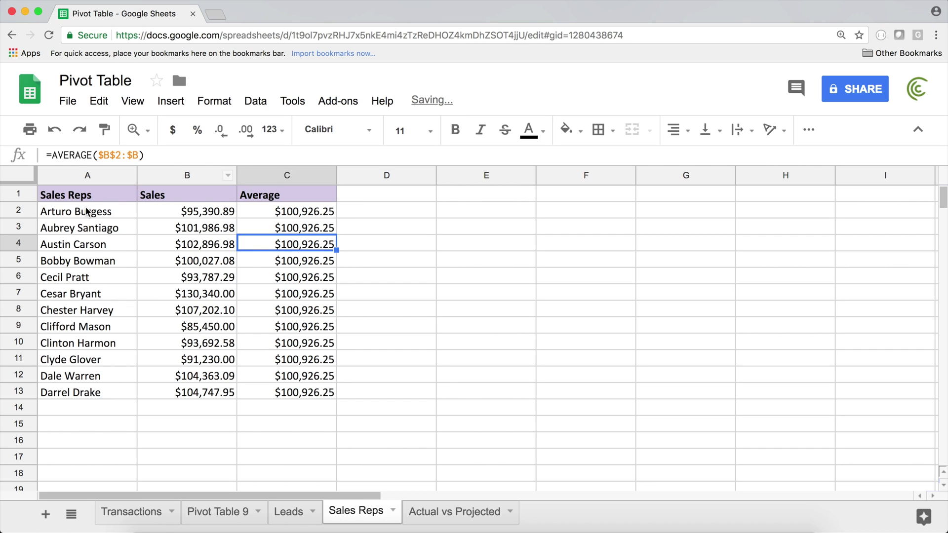
# - Insert a chart based on the range A1:C13 with the Sales Reps, Sales and Average columns
pyautogui.click(89, 210)
pyautogui.moveTo(82, 197)
pyautogui.mouseDown()
pyautogui.moveTo(291, 357)
pyautogui.moveTo(294, 395)
pyautogui.mouseUp()
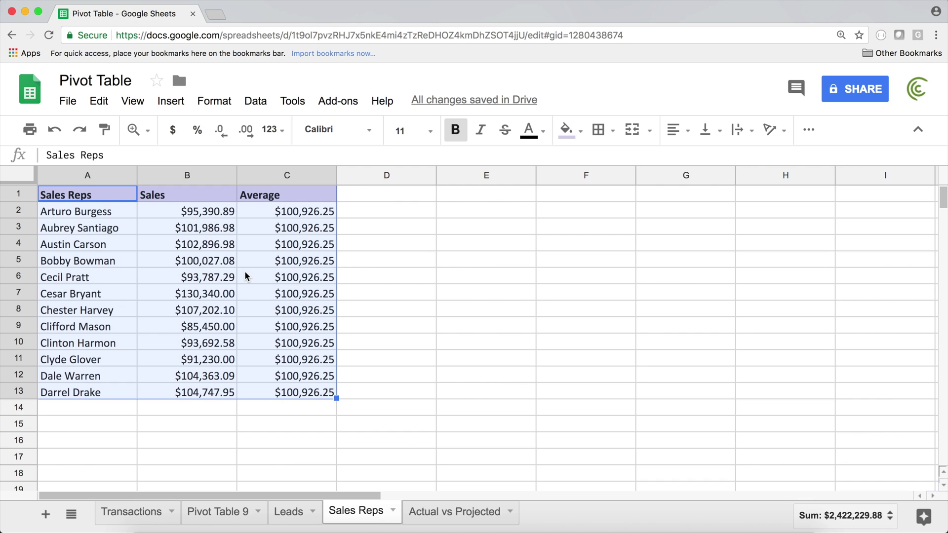
pyautogui.moveTo(284, 215); pyautogui.dragTo(284, 399)
pyautogui.moveTo(94, 194); pyautogui.dragTo(290, 385)
pyautogui.click(171, 101)
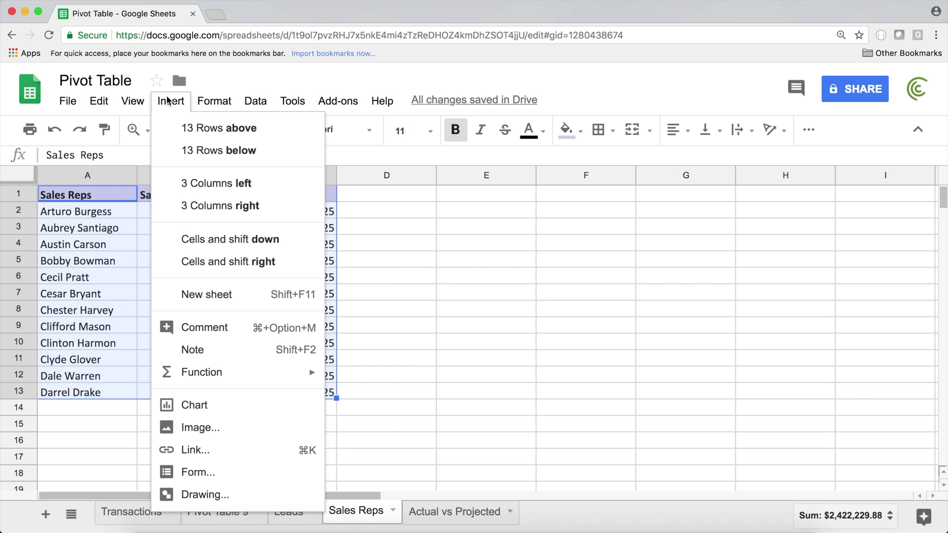
pyautogui.click(213, 405)
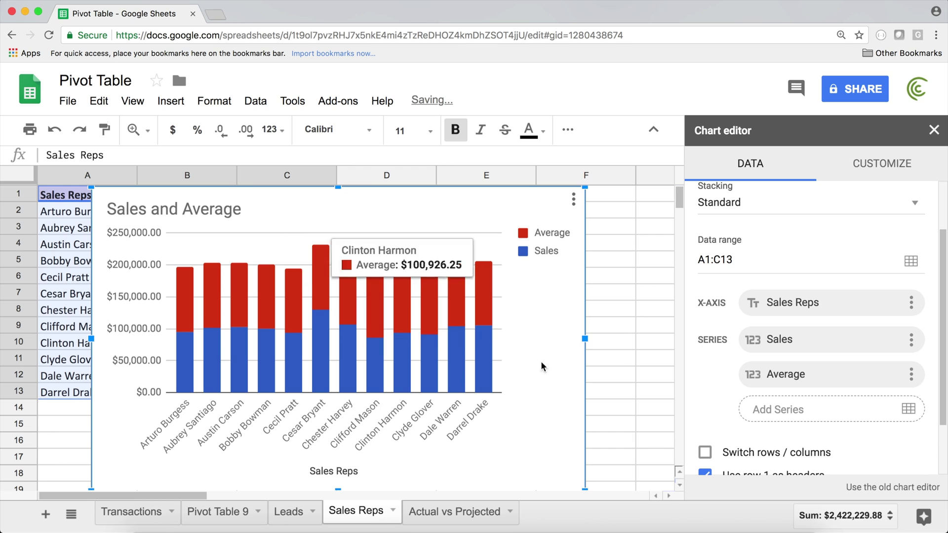
# - Change the type of the Sales and Average chart to Combo chart
pyautogui.scroll(2, 784, 257)
pyautogui.click(766, 219)
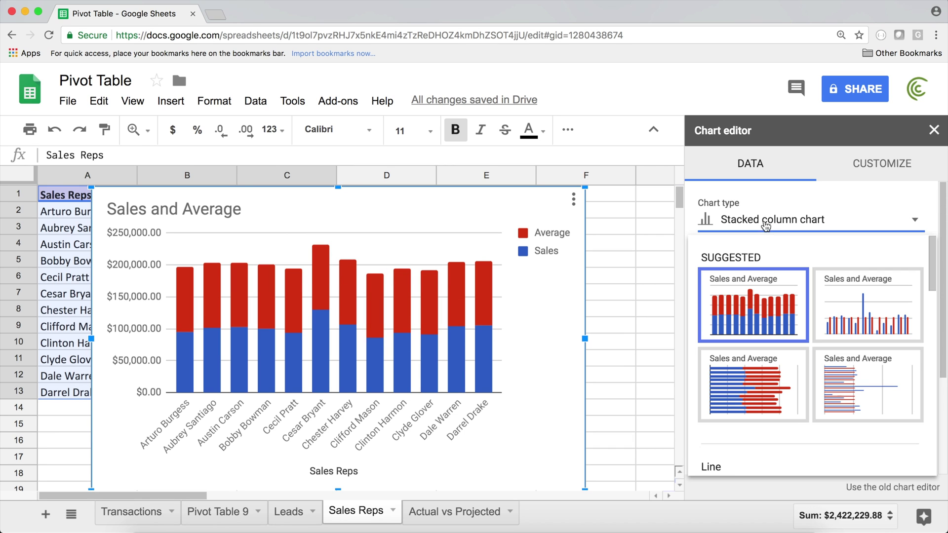
pyautogui.scroll(-3, 860, 356)
pyautogui.click(883, 324)
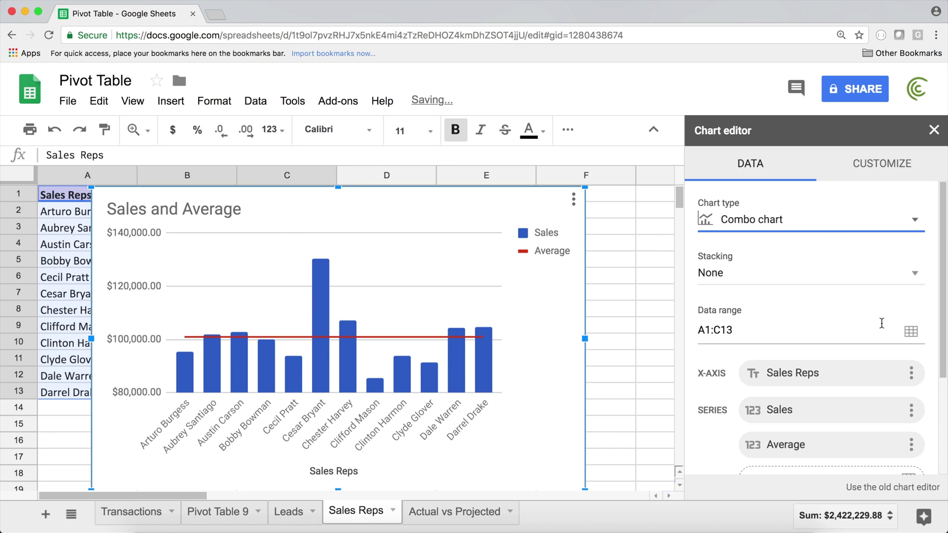
# - Delete the Sales and Average combo chart from the Sales Reps sheet
pyautogui.click(402, 335)
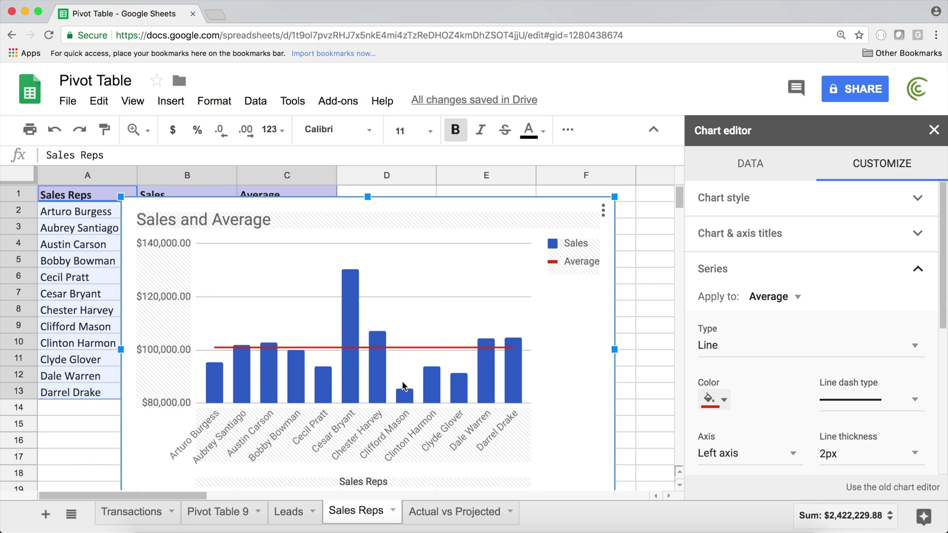
pyautogui.click(602, 210)
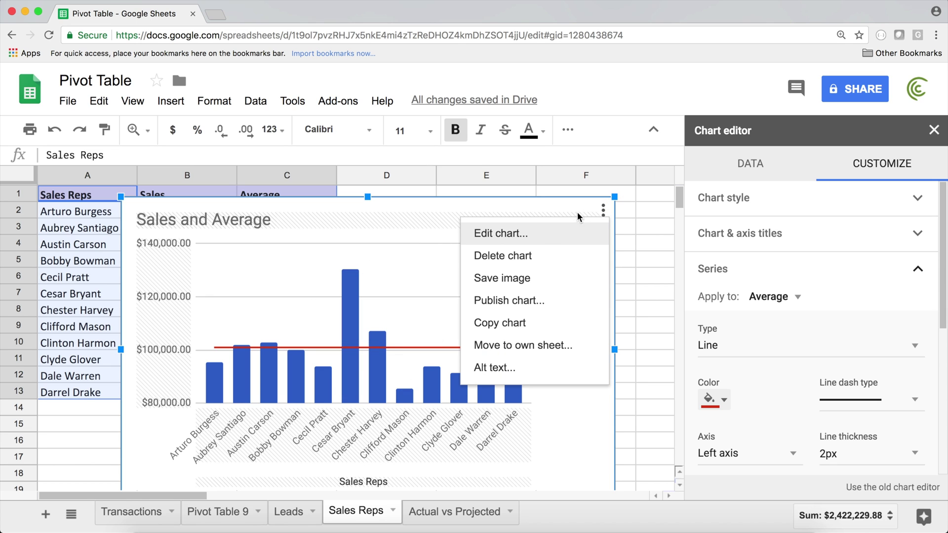
pyautogui.click(516, 261)
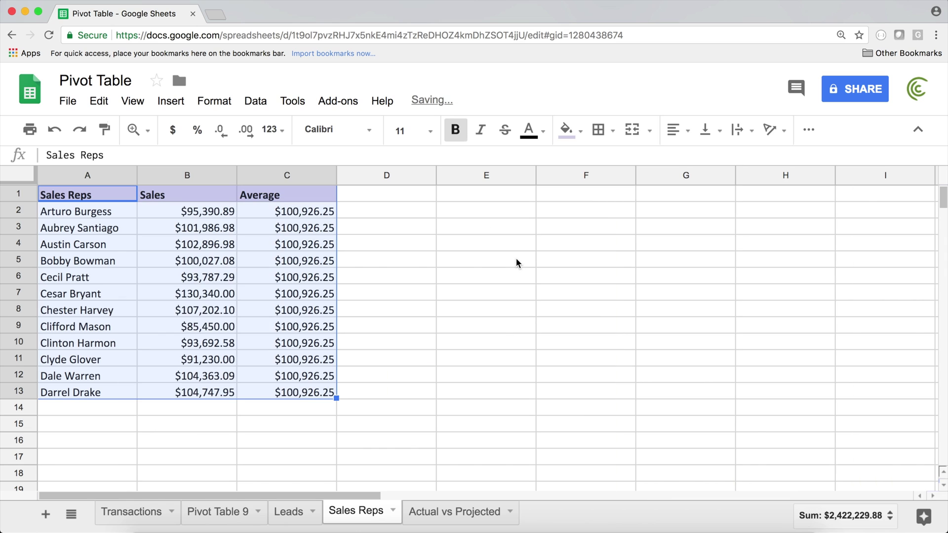
# - Enter the header AVE DEVIATION in cell D1 beside the Average column
pyautogui.click(393, 198)
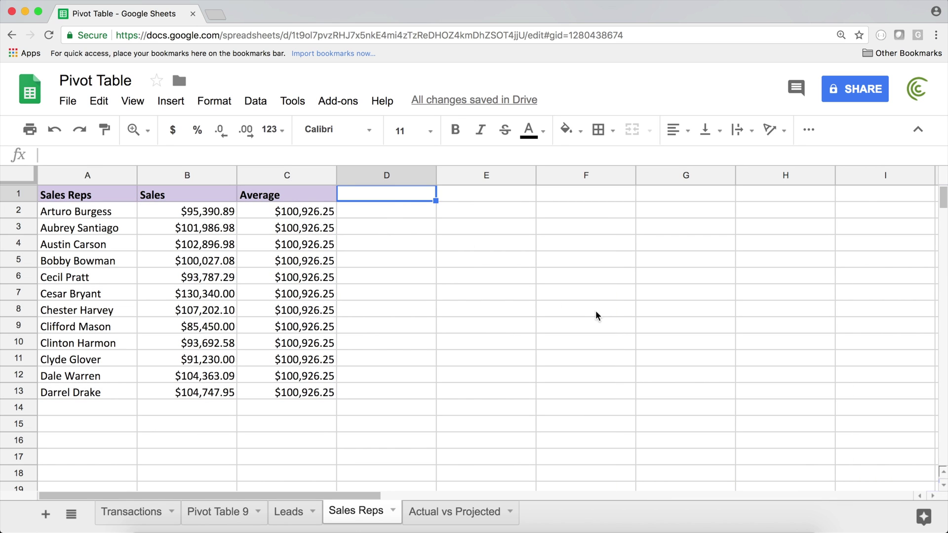
pyautogui.moveTo(294, 213); pyautogui.dragTo(296, 392)
pyautogui.click(373, 198)
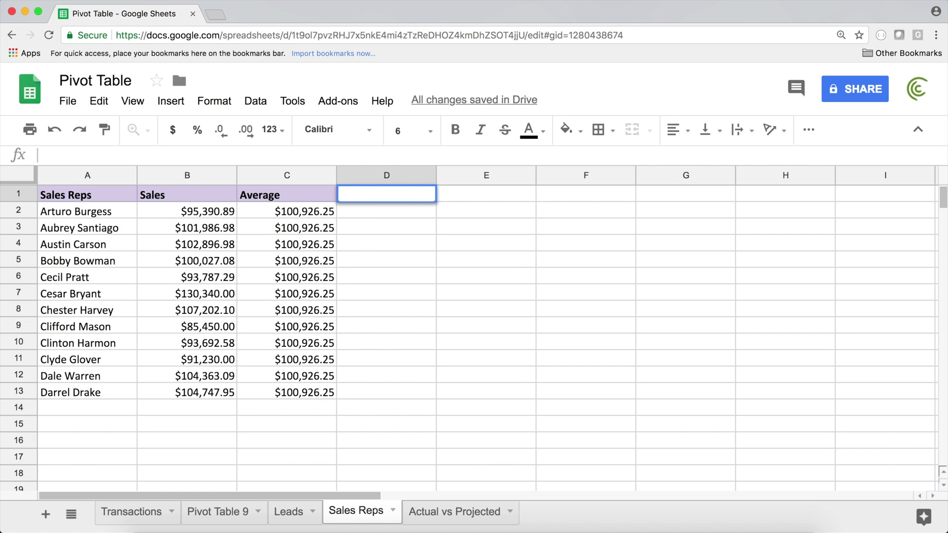
pyautogui.write('VERAG')
pyautogui.press('BackSpace')
pyautogui.press('BackSpace')
pyautogui.write('DEVIATION')
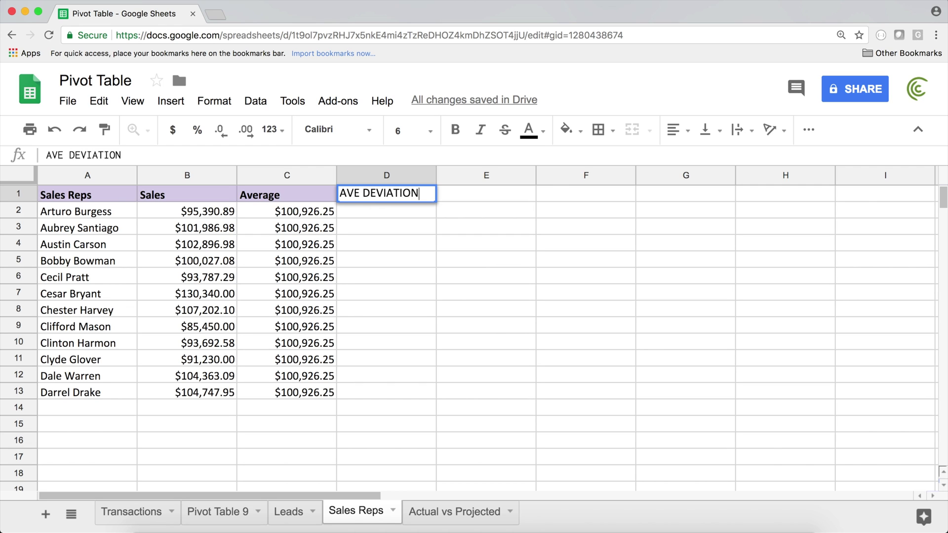
pyautogui.press('Return')
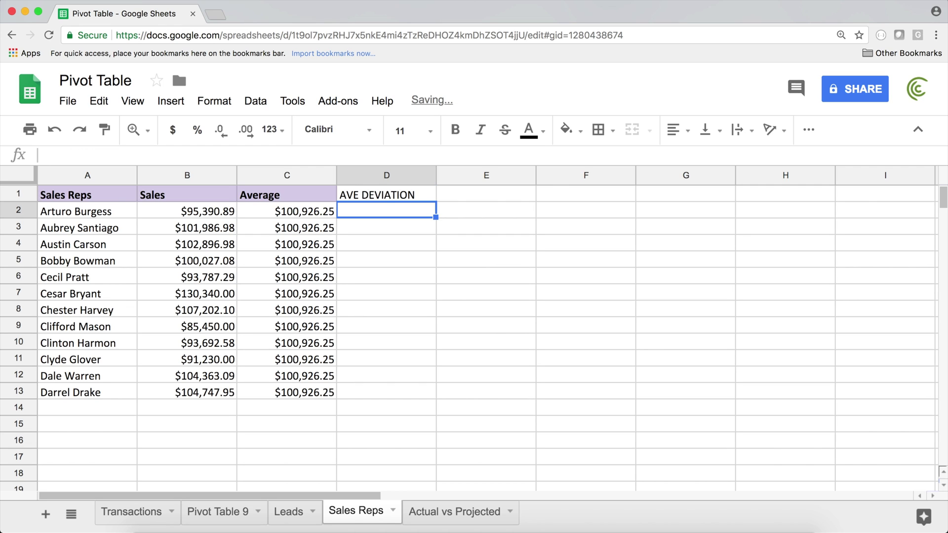
# - Copy the formatting of the Average header in C1 onto the AVE DEVIATION header in D1
pyautogui.click(287, 195)
pyautogui.click(104, 129)
pyautogui.click(395, 197)
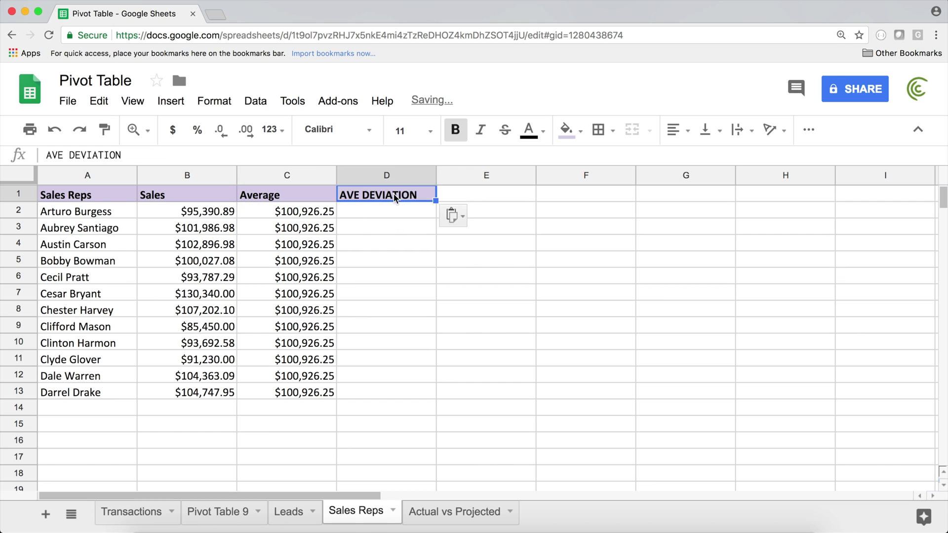
# - Enter the formula =AVEDEV($B$2:$B$13) in D2 to calculate the average deviation of the sales values
pyautogui.click(394, 216)
pyautogui.write('=')
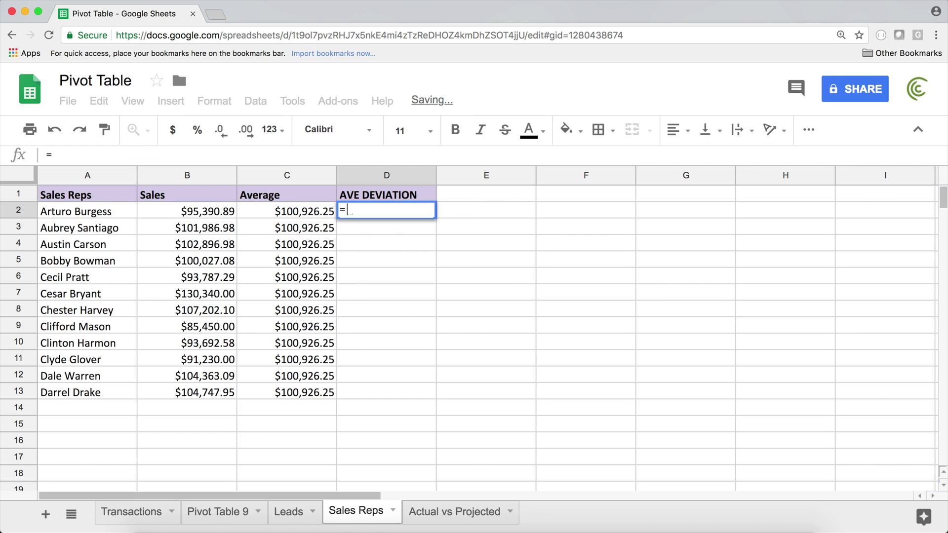
pyautogui.write('AVED')
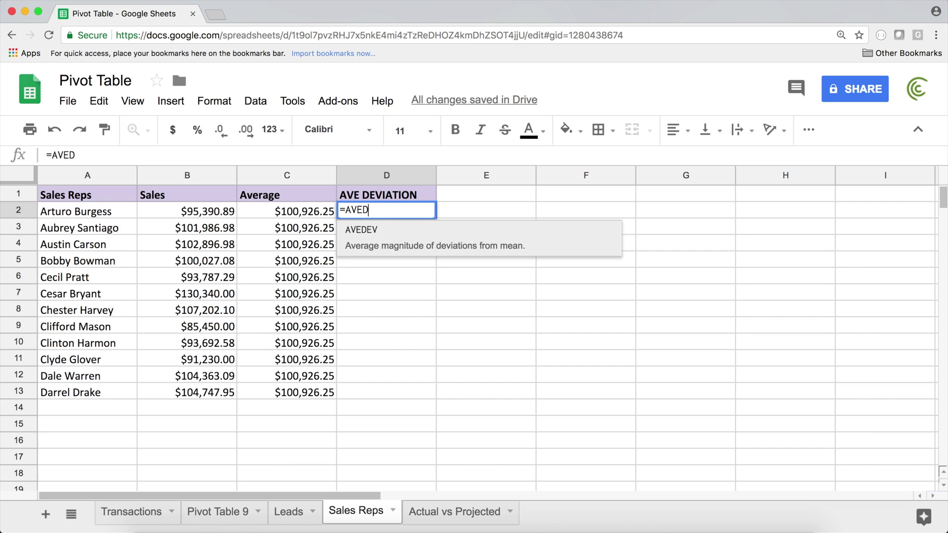
pyautogui.press('Tab')
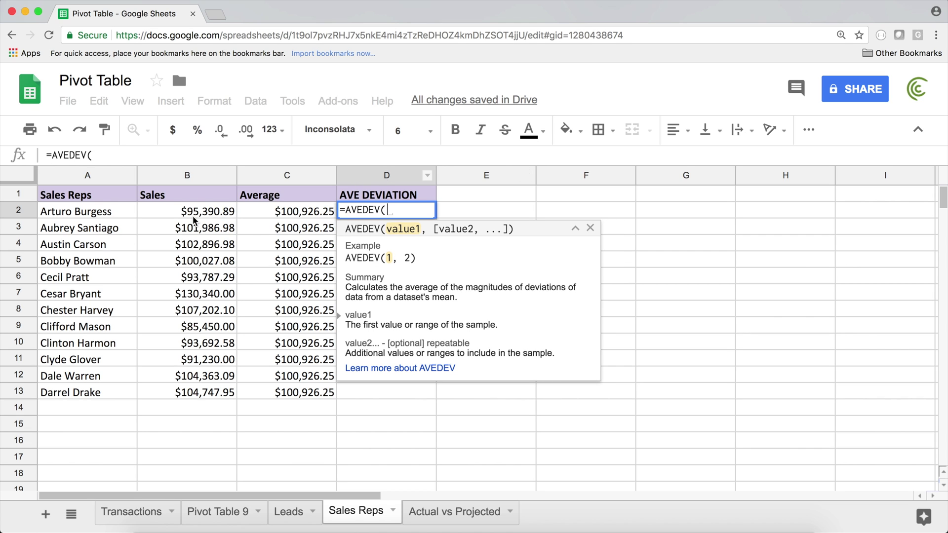
pyautogui.click(194, 216)
pyautogui.moveTo(193, 215); pyautogui.dragTo(216, 399)
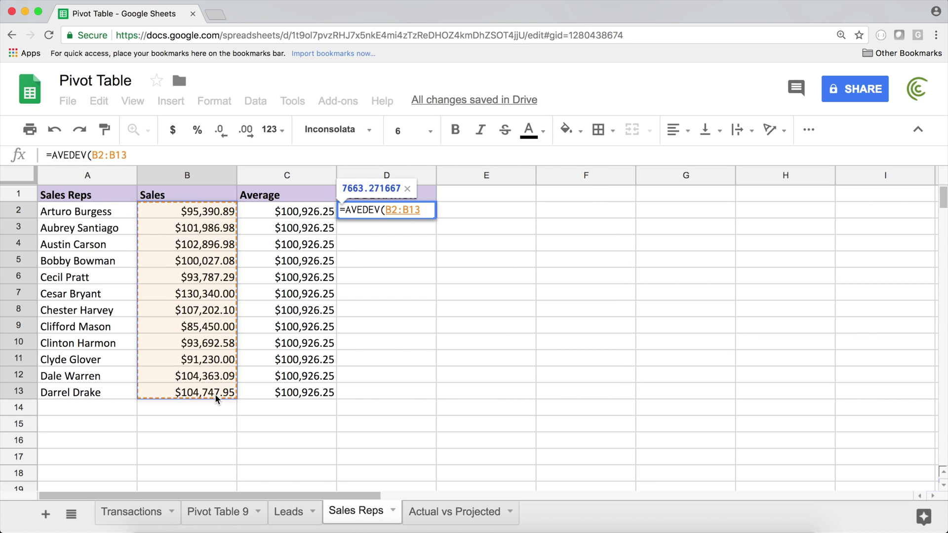
pyautogui.press('F4')
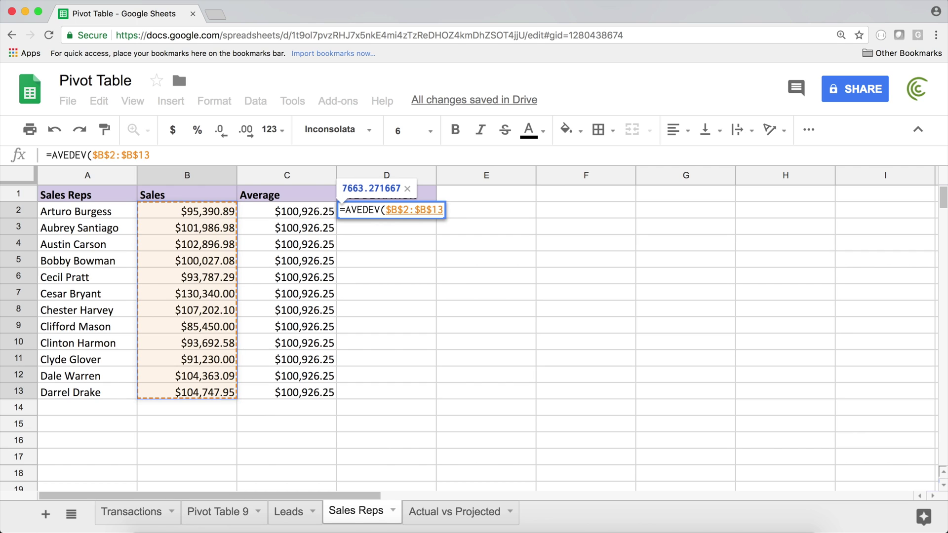
pyautogui.press('Return')
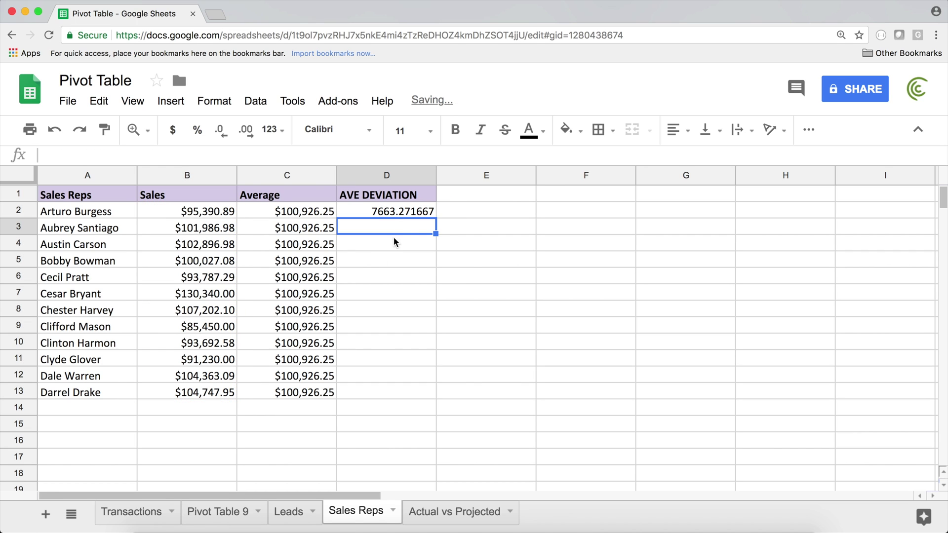
# - Fill the average deviation formula from D2 down to D13 and format column D as currency
pyautogui.click(408, 218)
pyautogui.moveTo(436, 215); pyautogui.dragTo(427, 396)
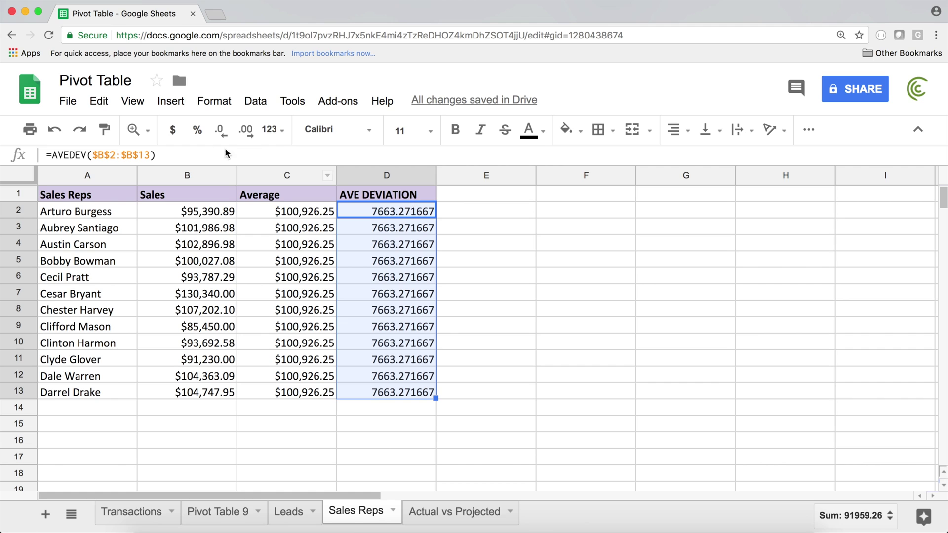
pyautogui.click(402, 176)
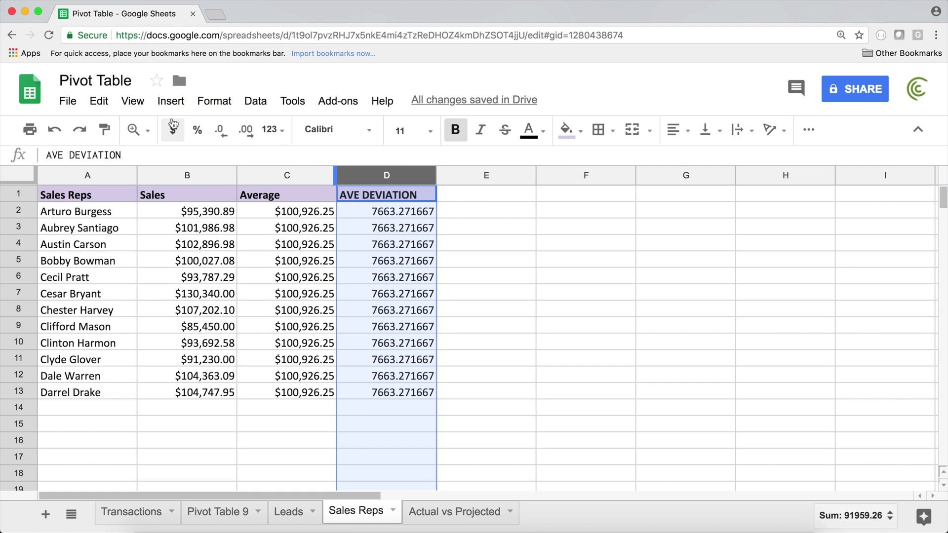
pyautogui.click(179, 132)
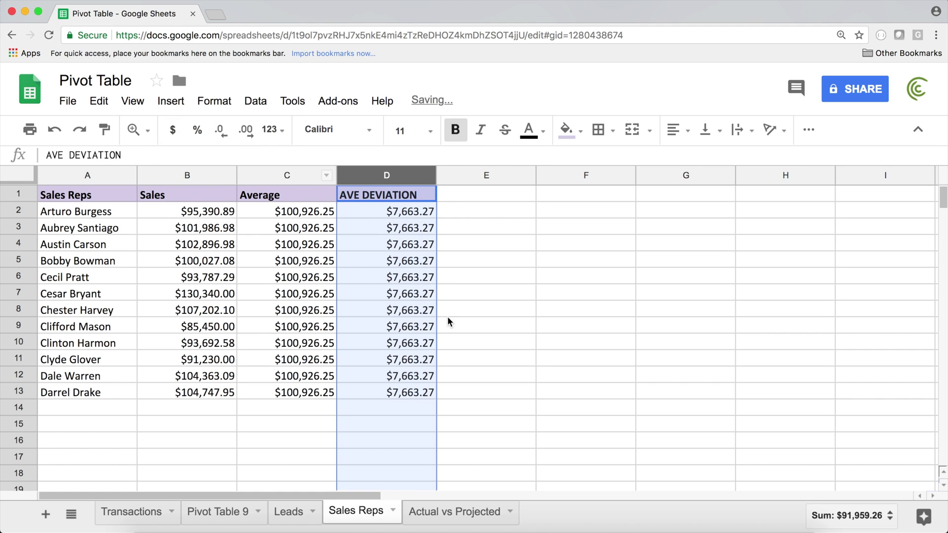
pyautogui.click(428, 327)
# - Review the formulas in C2 and D2 and rename the header in D1 as AVE DEVIATION +
pyautogui.click(375, 197)
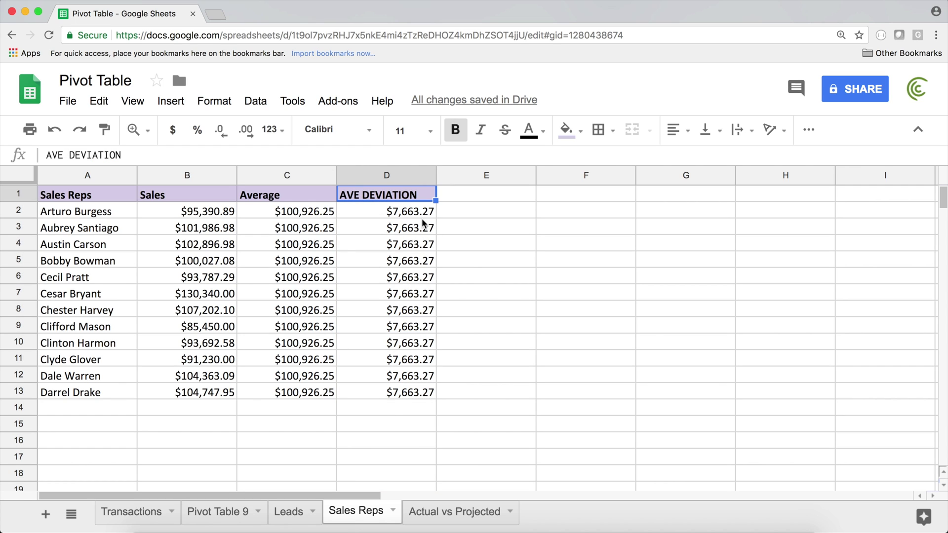
pyautogui.click(417, 216)
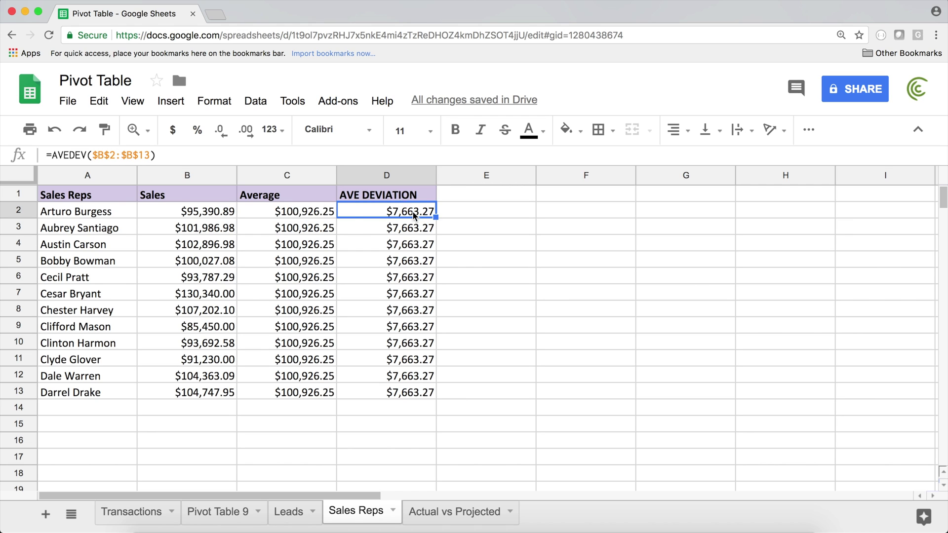
pyautogui.click(298, 215)
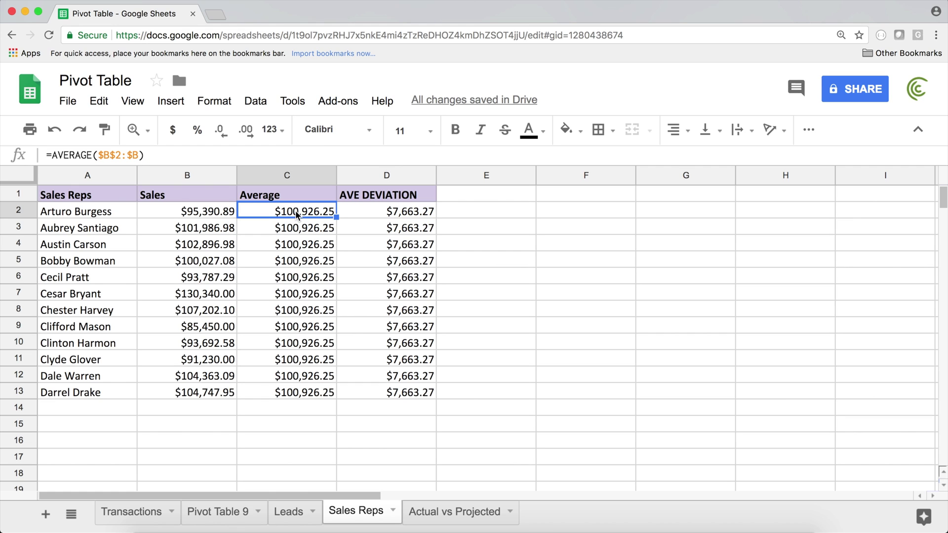
pyautogui.click(401, 217)
pyautogui.doubleClick(432, 195)
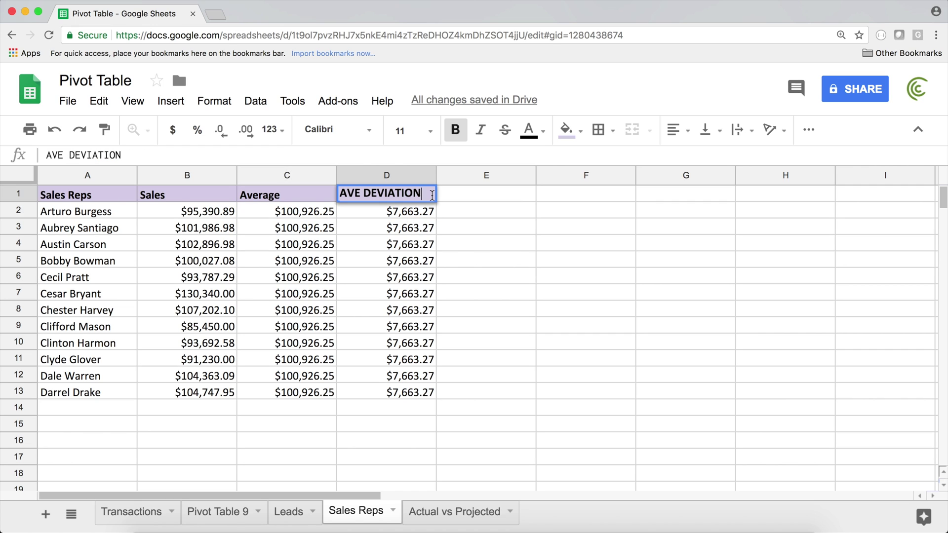
pyautogui.write('+')
pyautogui.press('Return')
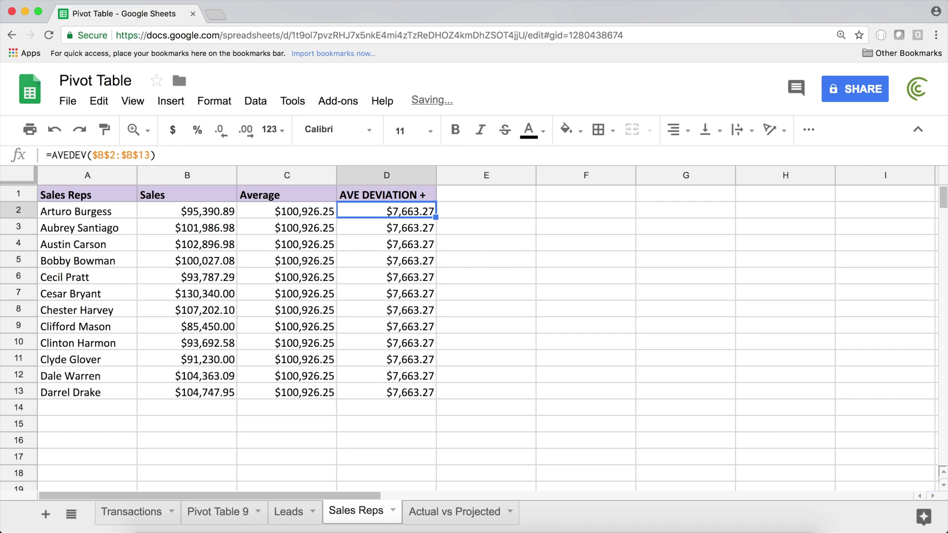
# - Copy the AVE DEVIATION + header from D1 to E1 and change the copy to AVE DEVIATION -
pyautogui.click(401, 196)
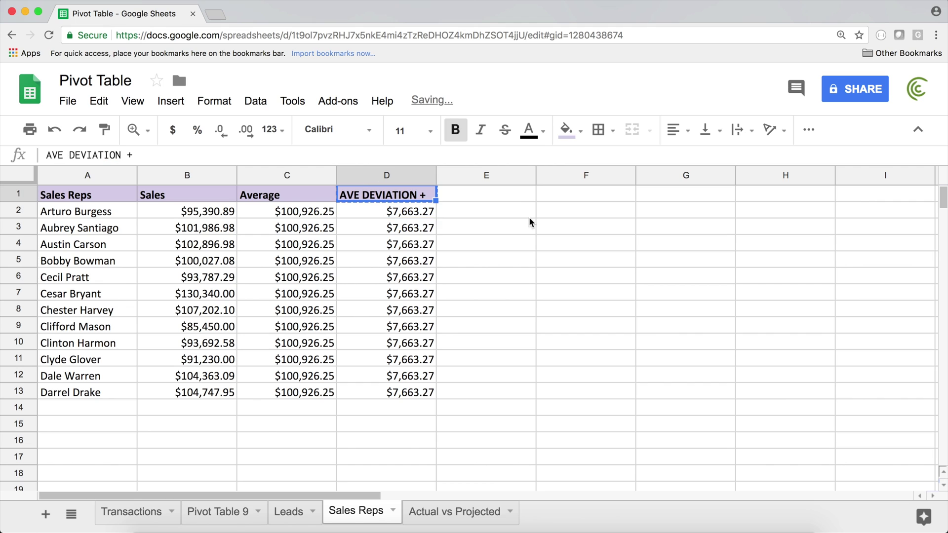
pyautogui.hotkey('ctrl', 'c')
pyautogui.click(483, 192)
pyautogui.hotkey('ctrl', 'v')
pyautogui.doubleClick(531, 195)
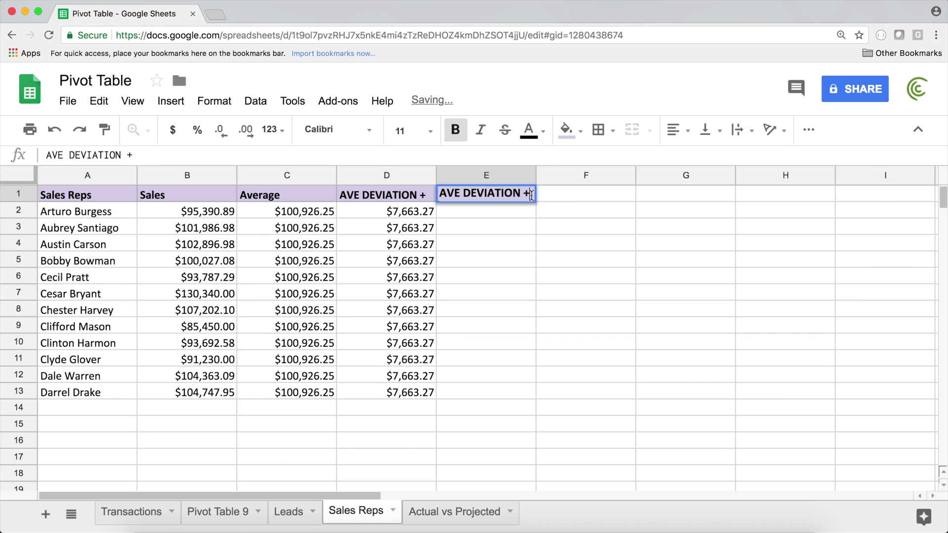
pyautogui.write('-')
pyautogui.press('Return')
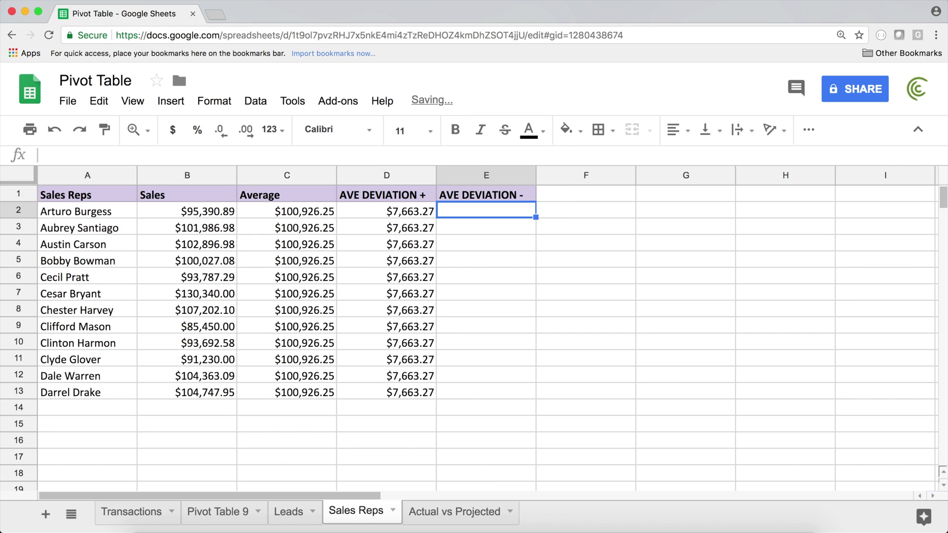
# - Fill the average deviation formula from D2 across to E2 and down to E13
pyautogui.click(401, 212)
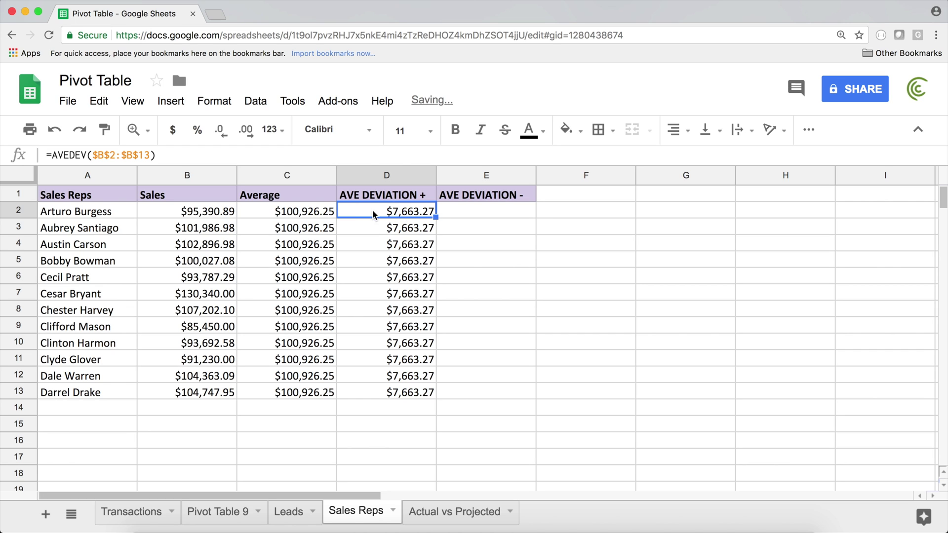
pyautogui.moveTo(436, 218); pyautogui.dragTo(513, 216)
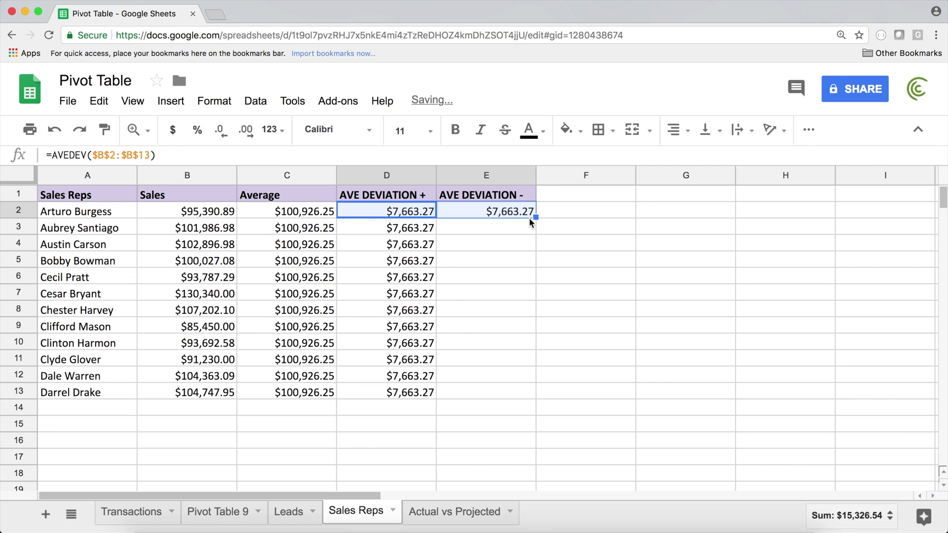
pyautogui.click(514, 212)
pyautogui.moveTo(537, 217); pyautogui.dragTo(527, 390)
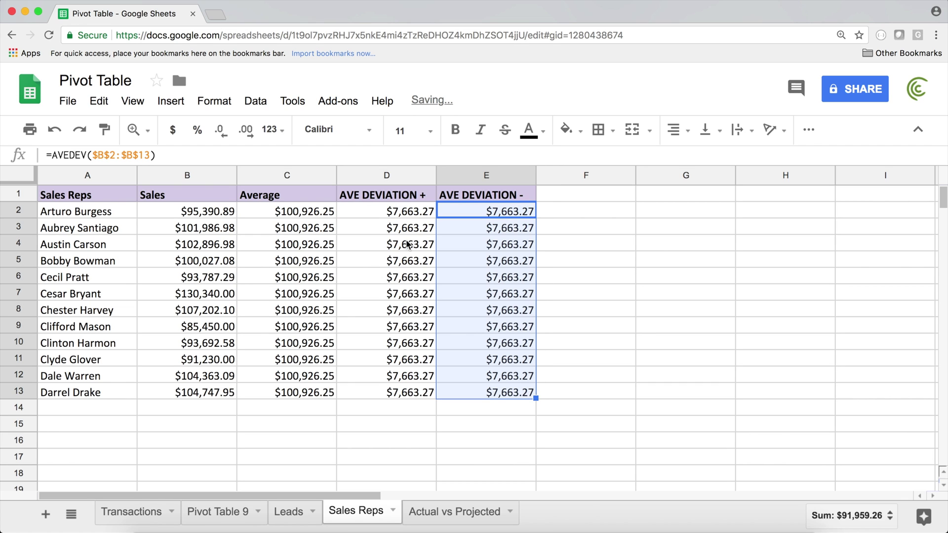
# - Change the formula in D2 to =C2 + AVEDEV($B$2:$B$13) and fill it down to D13
pyautogui.click(404, 212)
pyautogui.doubleClick(404, 212)
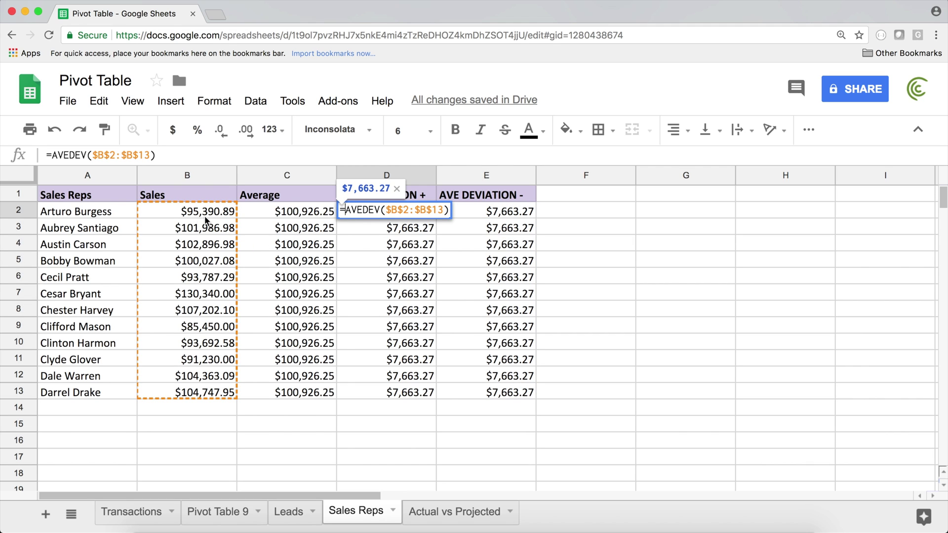
pyautogui.click(283, 214)
pyautogui.click(364, 211)
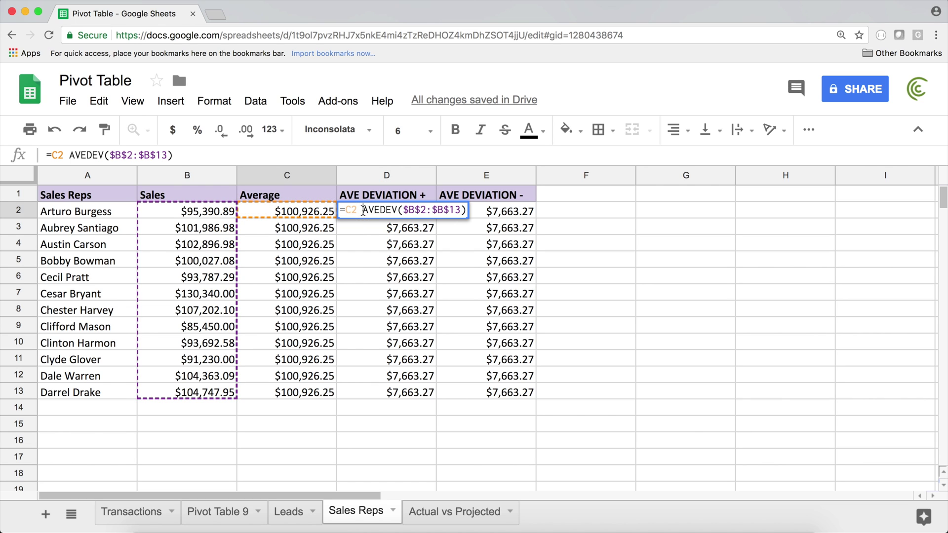
pyautogui.write('+')
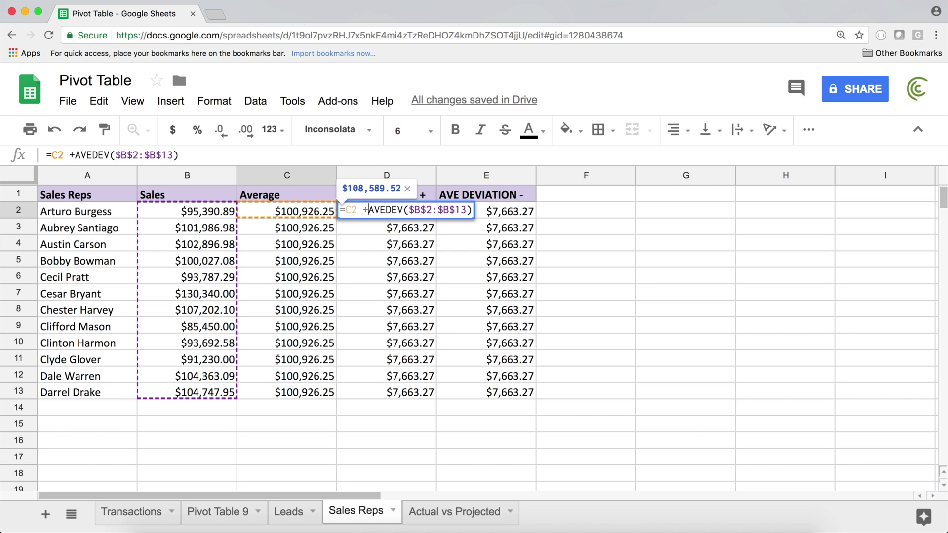
pyautogui.moveTo(374, 209); pyautogui.dragTo(543, 212)
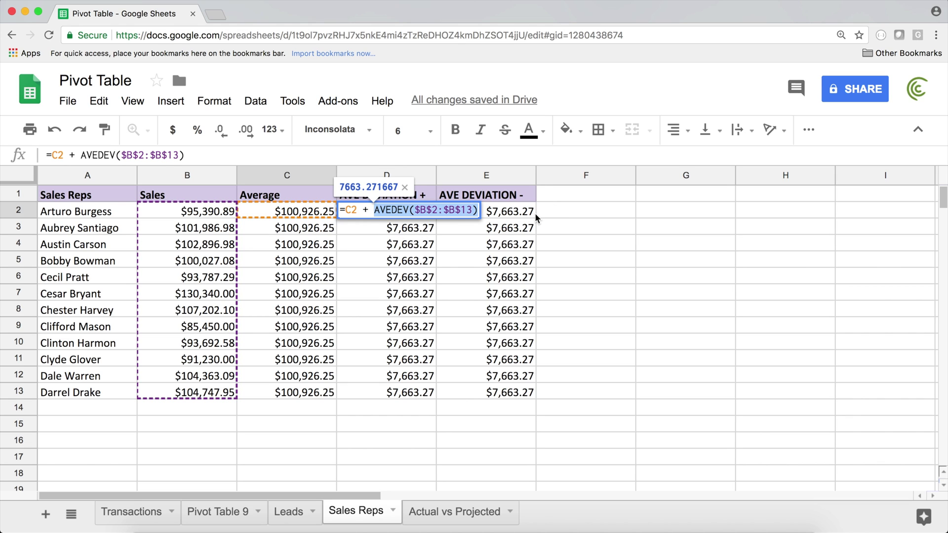
pyautogui.press('Return')
pyautogui.click(428, 216)
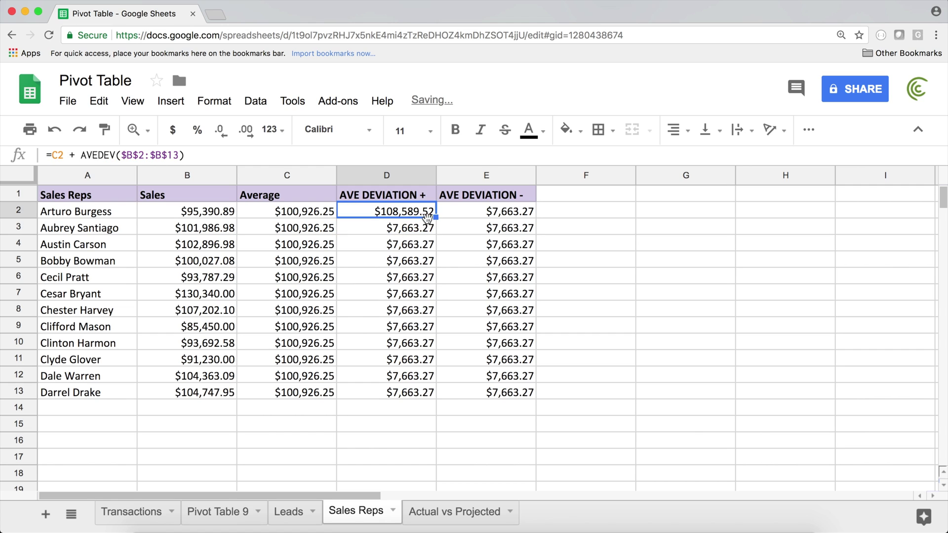
pyautogui.moveTo(430, 217); pyautogui.dragTo(431, 397)
# - Change the formula in E2 to =C2 - AVEDEV($B$2:$B$13) and fill it down to E13
pyautogui.click(516, 213)
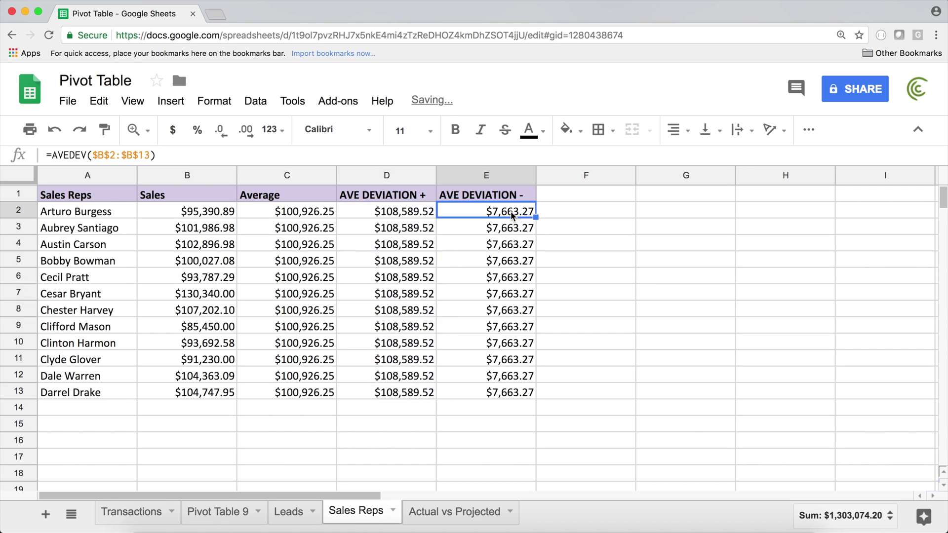
pyautogui.doubleClick(514, 212)
pyautogui.click(451, 212)
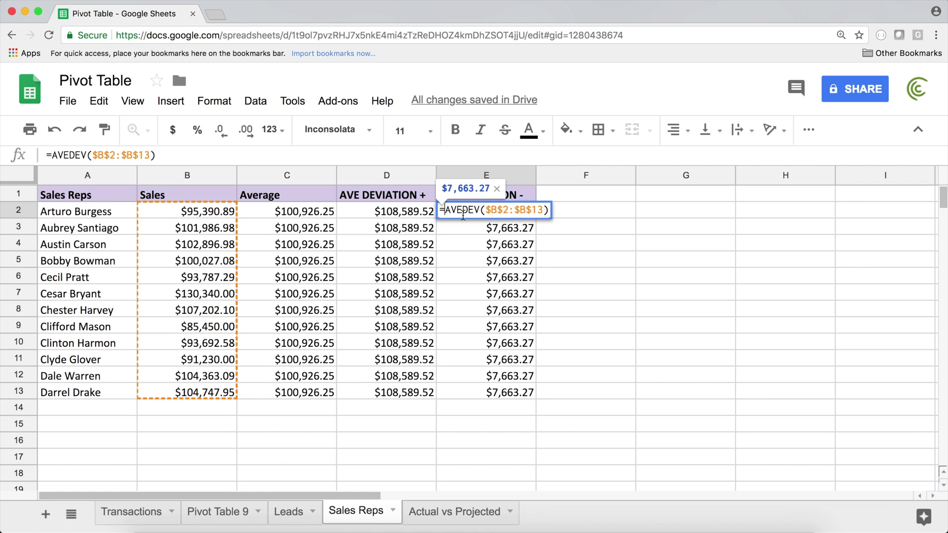
pyautogui.click(278, 213)
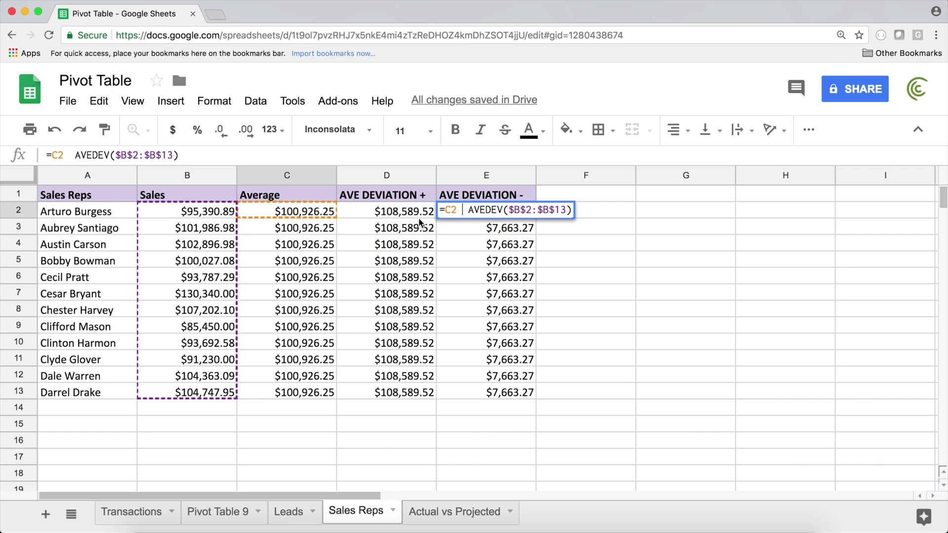
pyautogui.write('-')
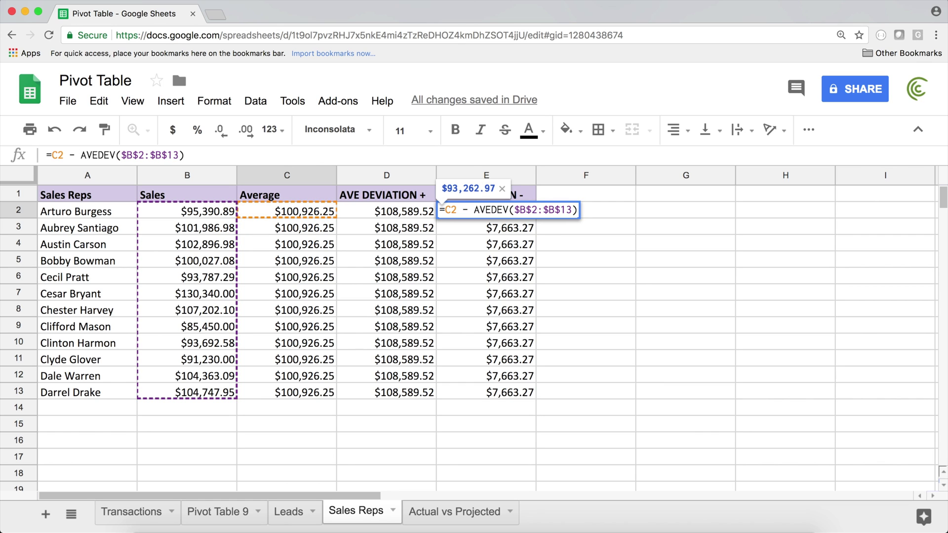
pyautogui.press('Return')
pyautogui.click(503, 213)
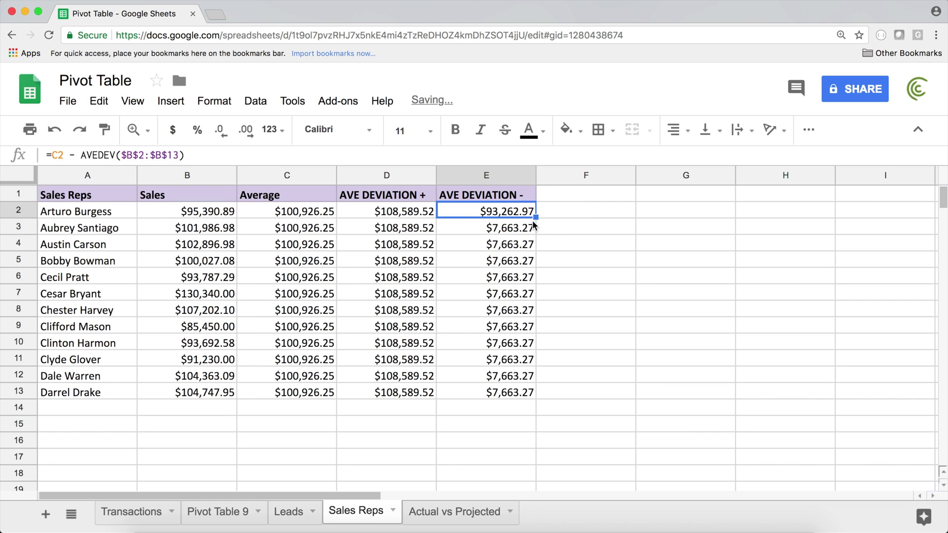
pyautogui.moveTo(535, 217); pyautogui.dragTo(512, 394)
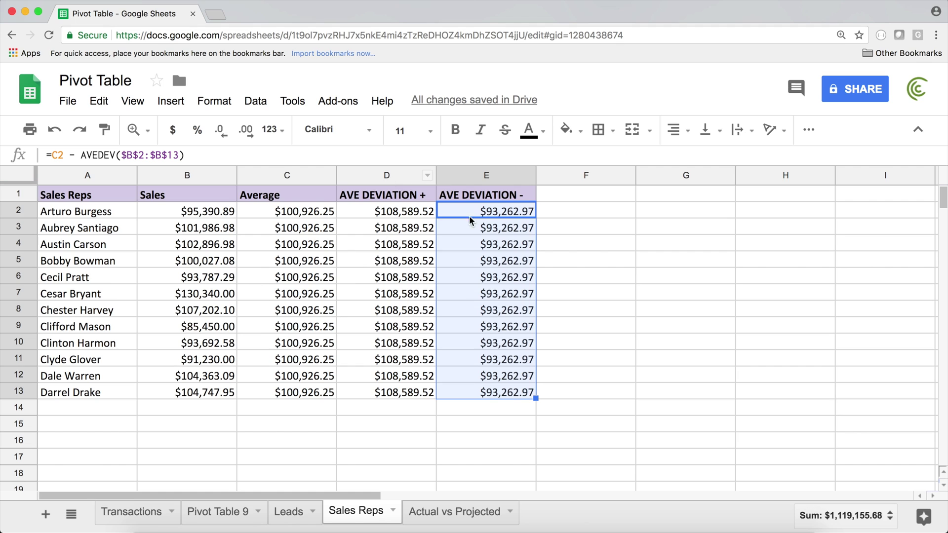
pyautogui.press('Left')
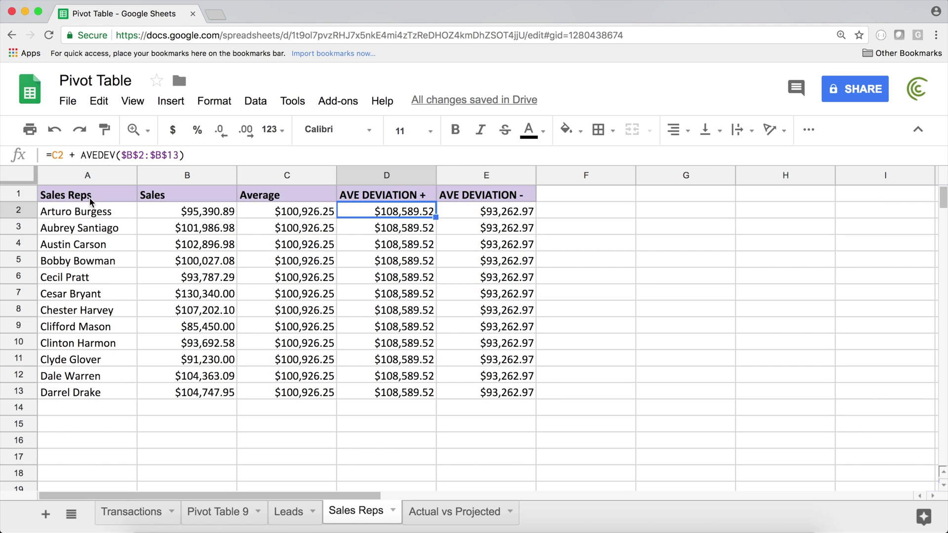
# - Insert a chart from the Sales Reps data in A1:E13
pyautogui.moveTo(83, 199); pyautogui.dragTo(503, 393)
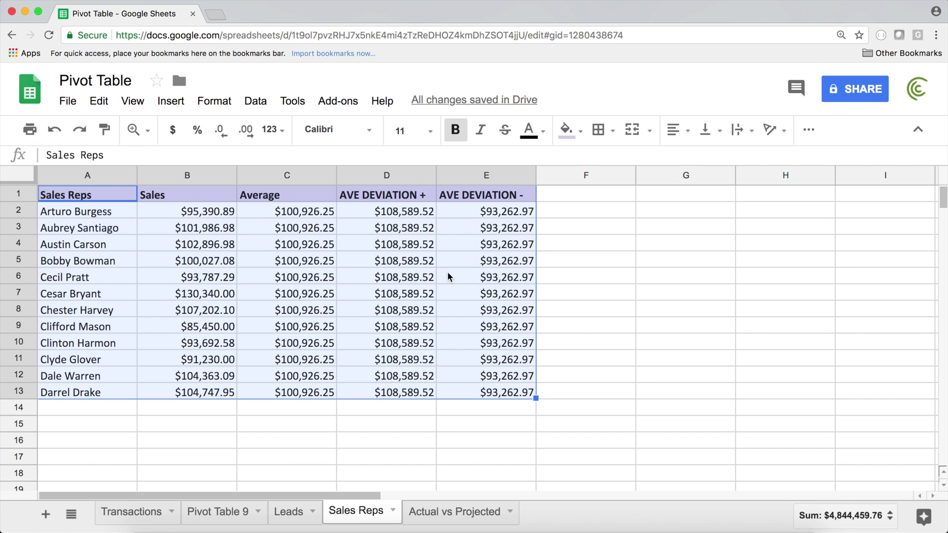
pyautogui.click(173, 101)
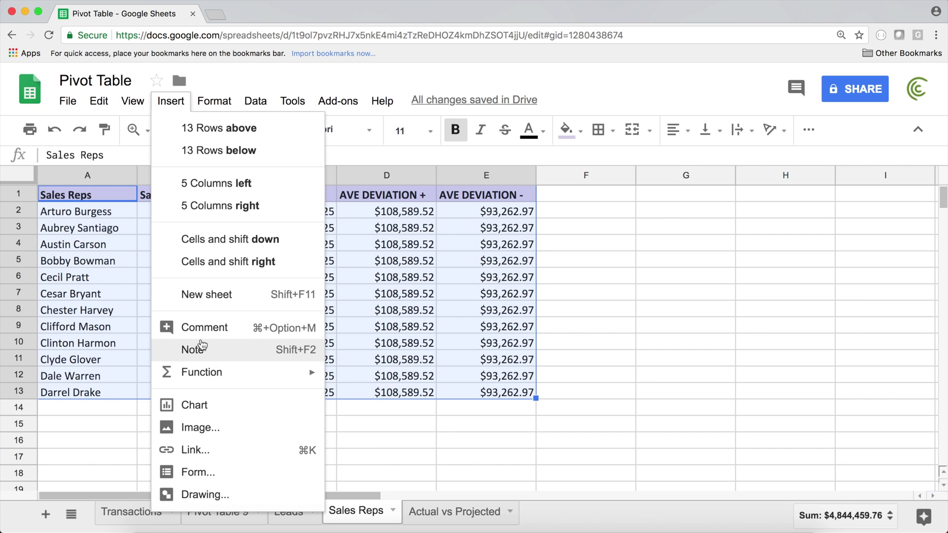
pyautogui.click(216, 403)
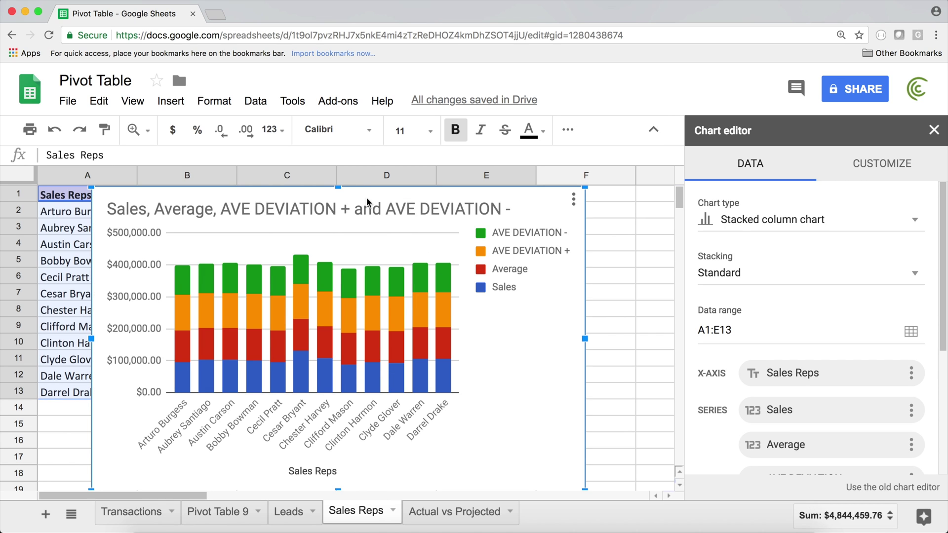
# - Change the chart type to Combo chart and move the chart down to uncover the first data rows
pyautogui.click(824, 232)
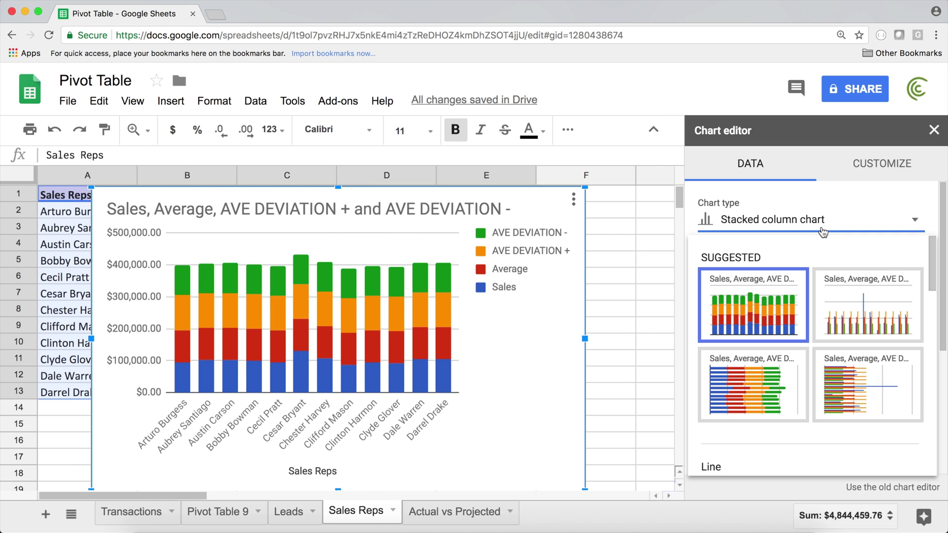
pyautogui.scroll(-1, 781, 234)
pyautogui.scroll(-3, 783, 252)
pyautogui.click(887, 322)
pyautogui.moveTo(228, 196); pyautogui.dragTo(285, 241)
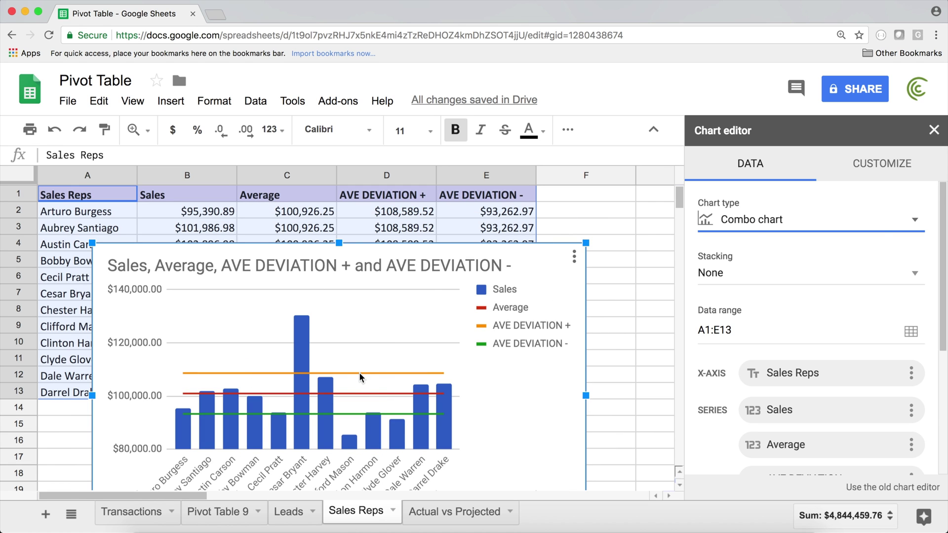
# - Examine the type options of the Sales and AVE DEVIATION + series, keeping Columns and Line respectively
pyautogui.doubleClick(360, 373)
pyautogui.click(364, 390)
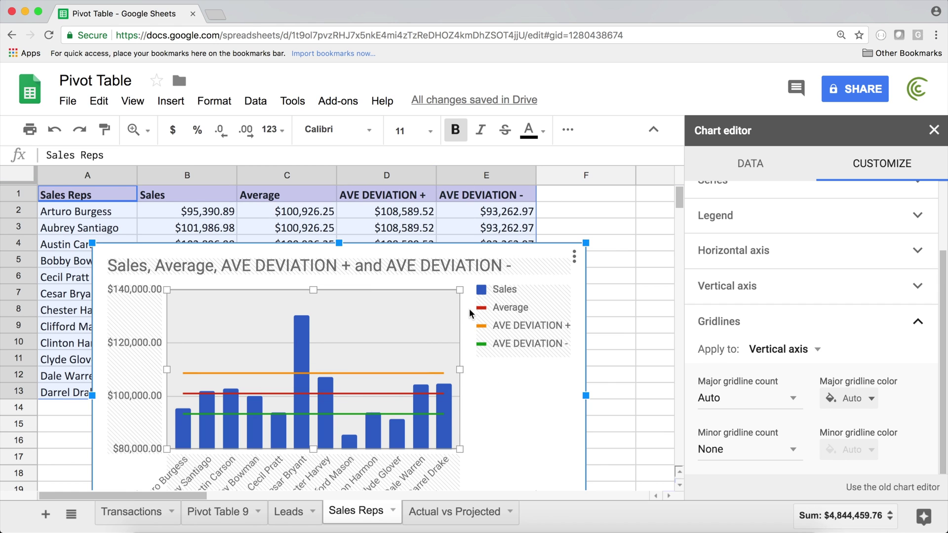
pyautogui.click(498, 289)
pyautogui.click(302, 331)
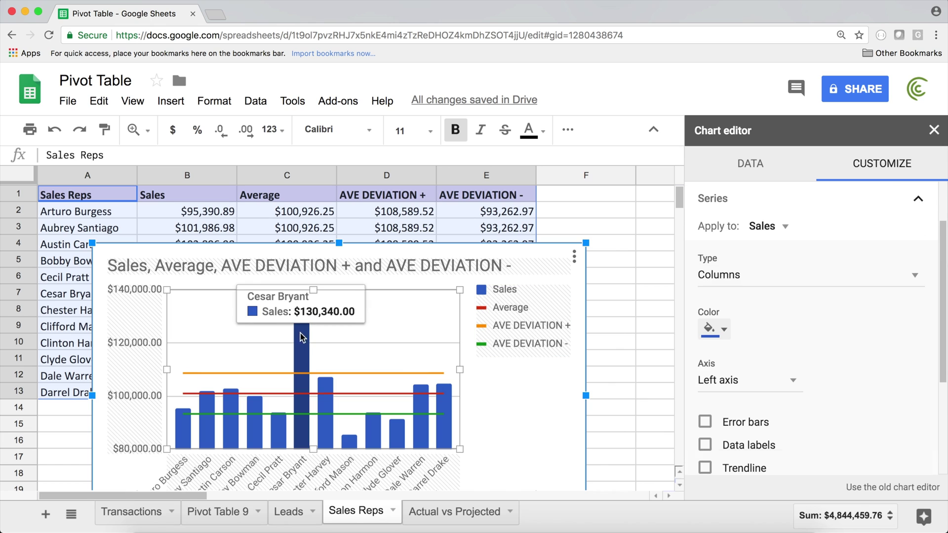
pyautogui.click(729, 282)
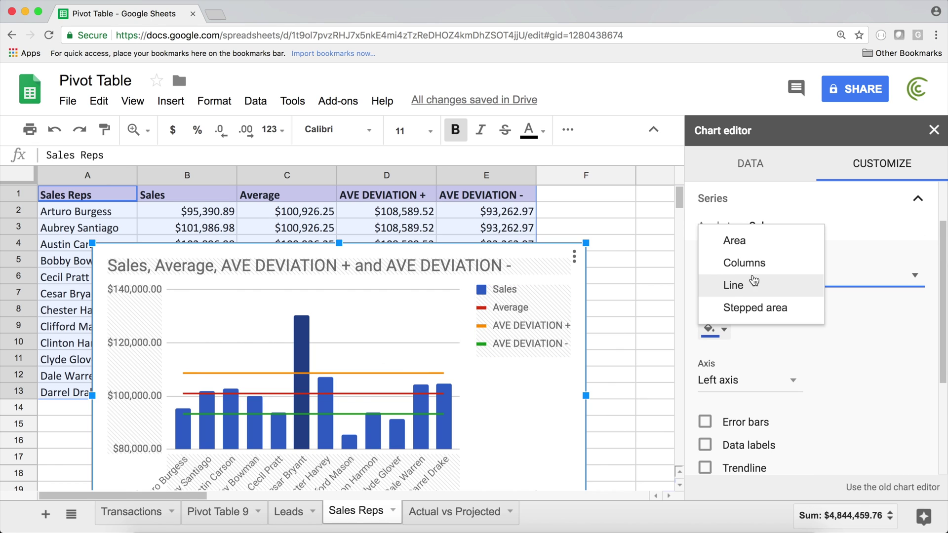
pyautogui.click(734, 263)
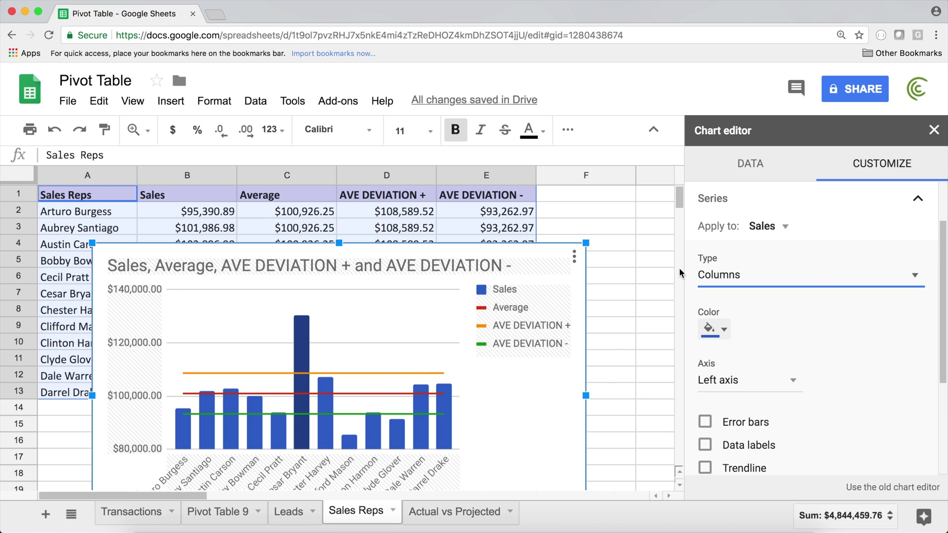
pyautogui.click(363, 374)
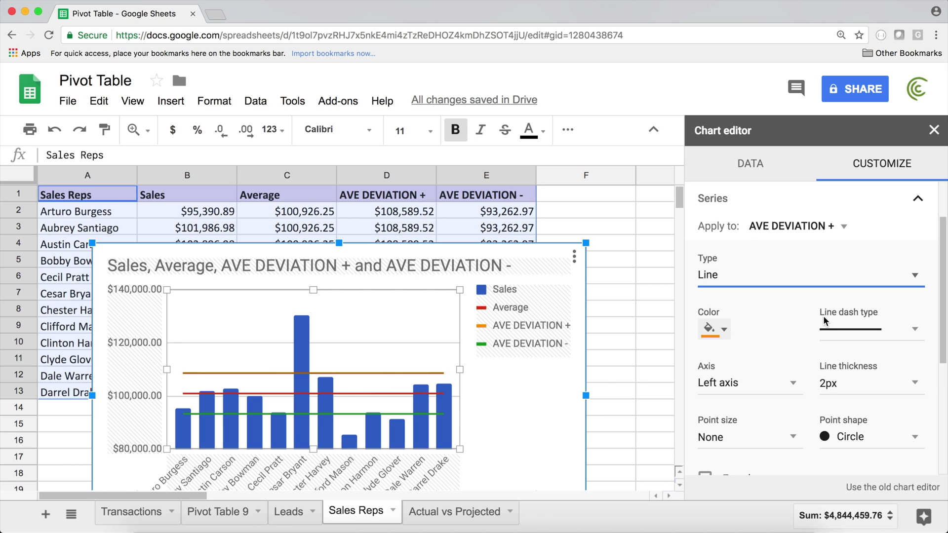
pyautogui.click(785, 275)
pyautogui.click(731, 260)
# - Move the chart up over the data so its plot and axis labels fit in view
pyautogui.moveTo(483, 245); pyautogui.dragTo(500, 205)
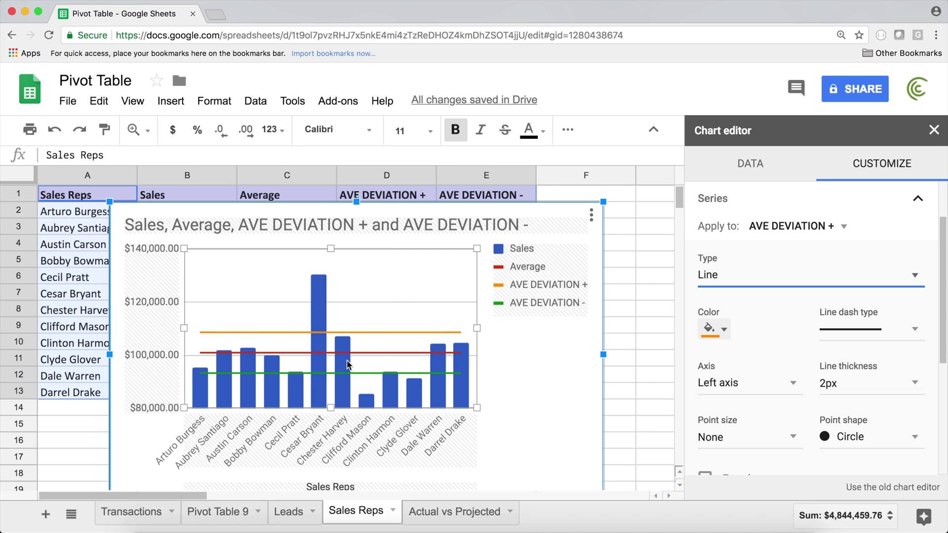
pyautogui.moveTo(372, 405)
pyautogui.click(366, 395)
pyautogui.moveTo(328, 367); pyautogui.dragTo(303, 355)
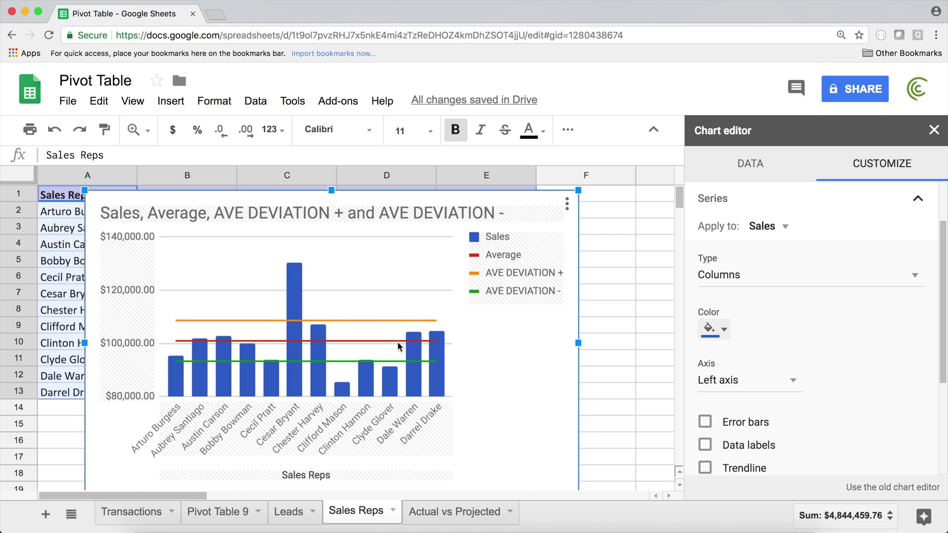
# - Change the AVE DEVIATION - series type to Area
pyautogui.click(344, 361)
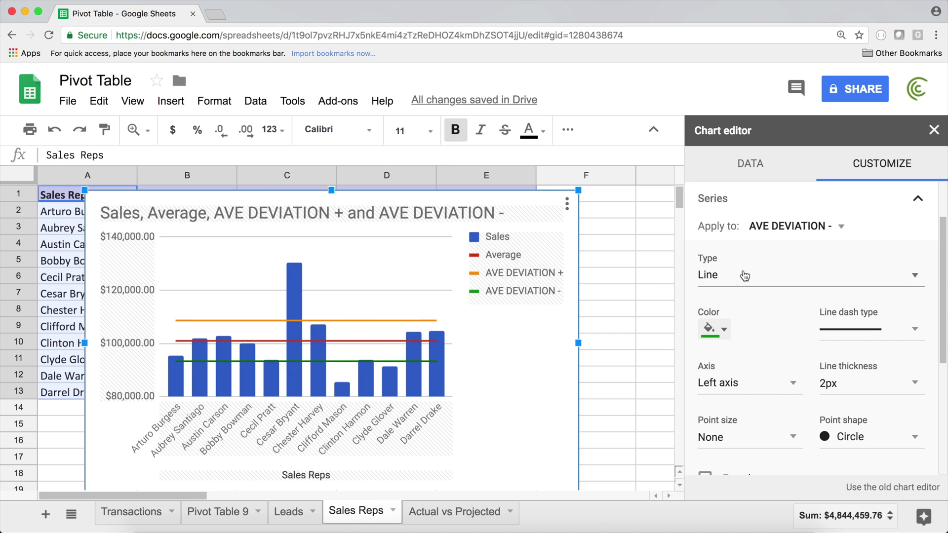
pyautogui.click(716, 281)
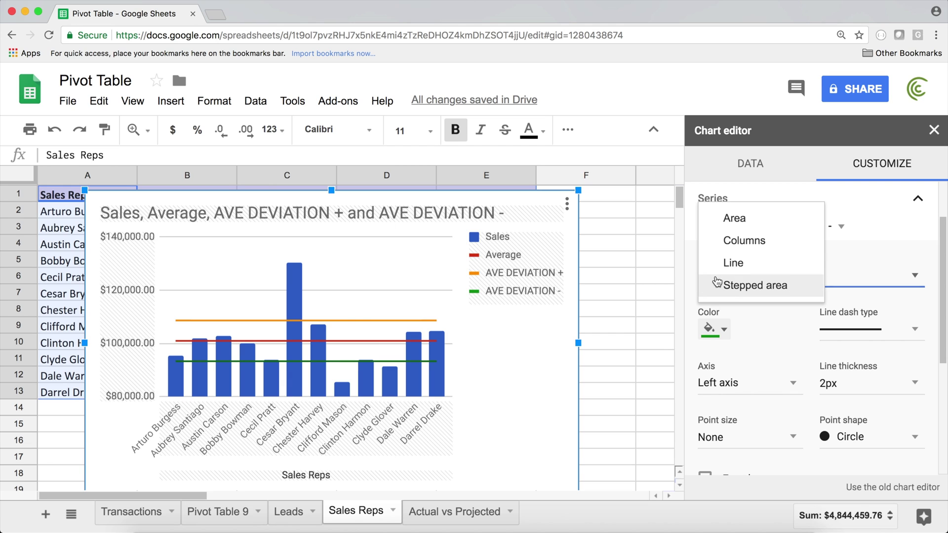
pyautogui.click(752, 227)
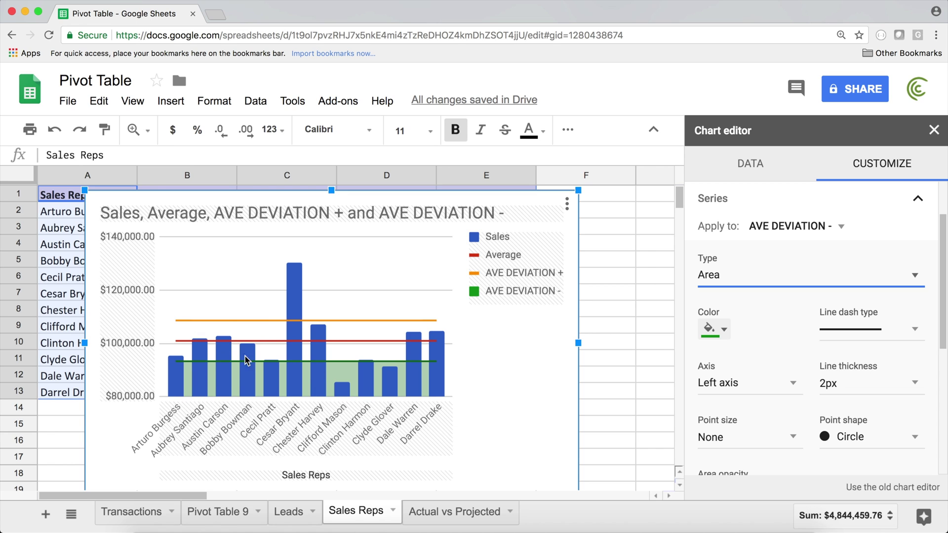
# - Format the Average series as a dotted black line with 1px thickness
pyautogui.moveTo(347, 390)
pyautogui.click(354, 340)
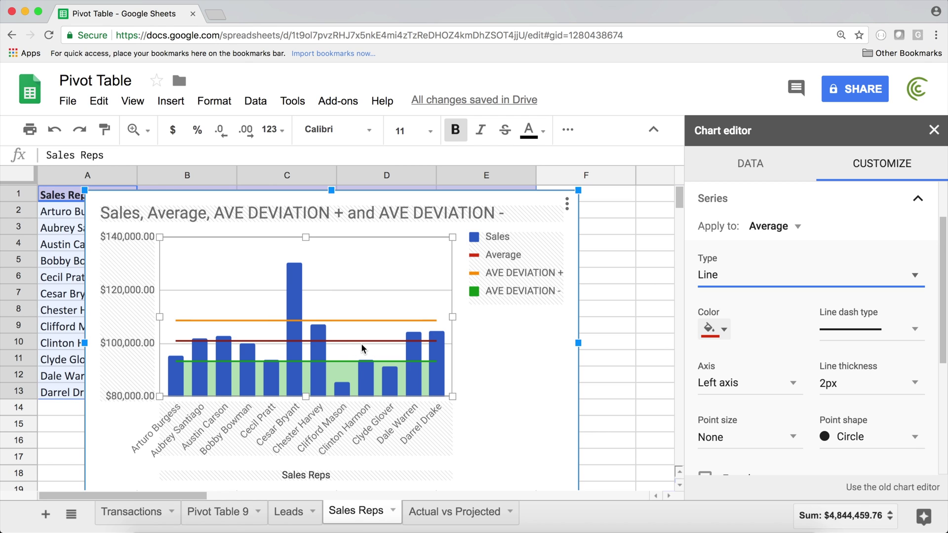
pyautogui.click(907, 330)
pyautogui.click(887, 337)
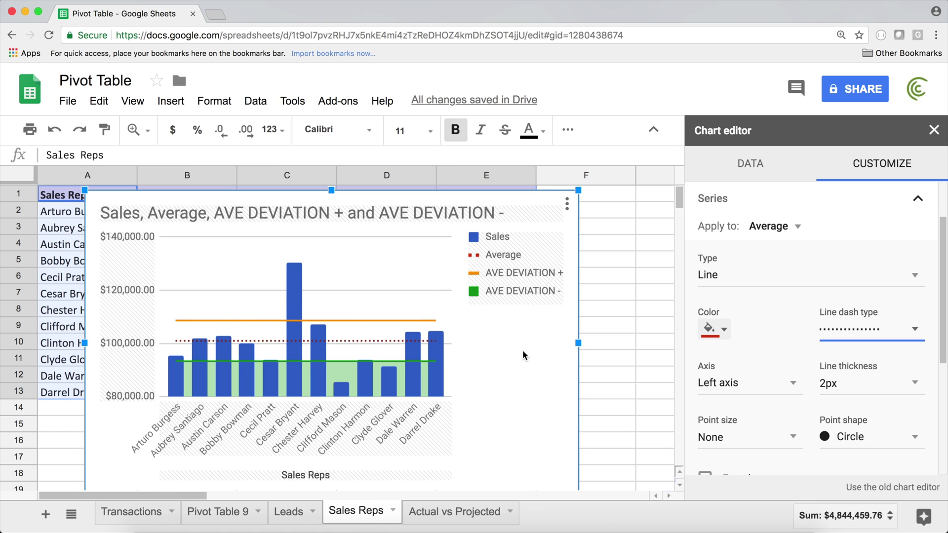
pyautogui.click(874, 388)
pyautogui.click(844, 416)
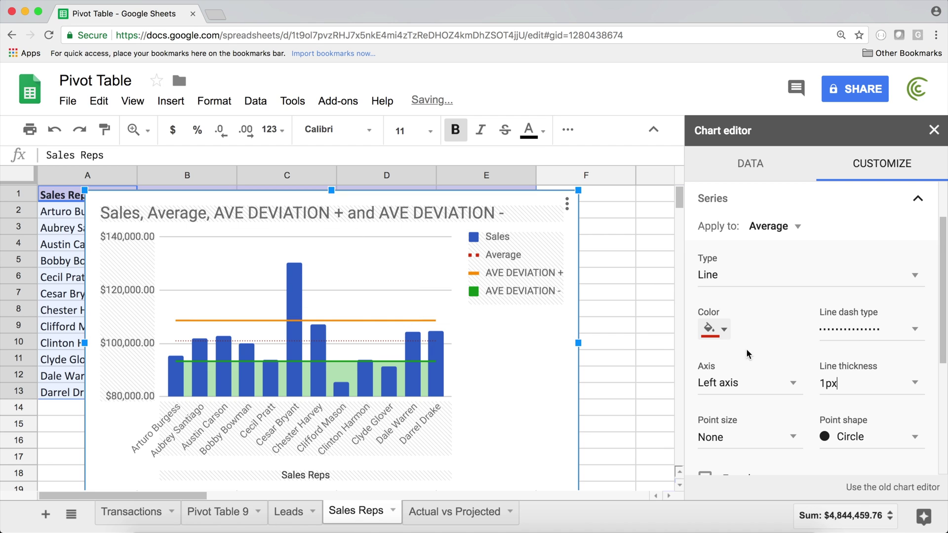
pyautogui.click(711, 334)
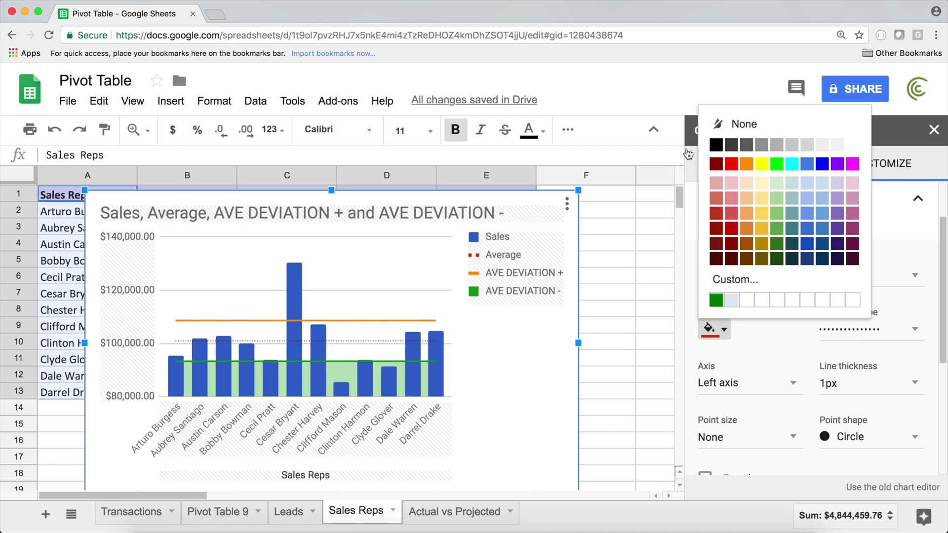
pyautogui.click(716, 145)
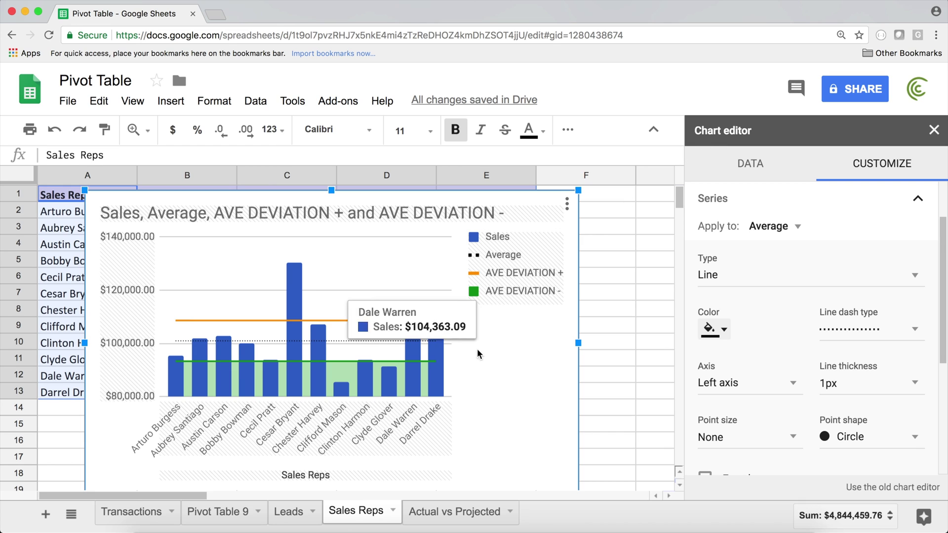
# - Change the AVE DEVIATION + series type to Area and color it light green
pyautogui.click(351, 321)
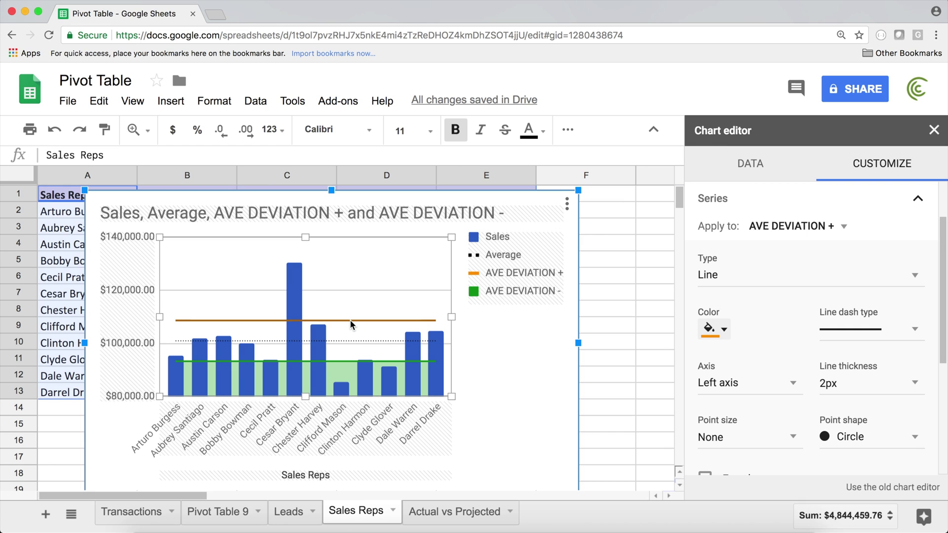
pyautogui.click(701, 275)
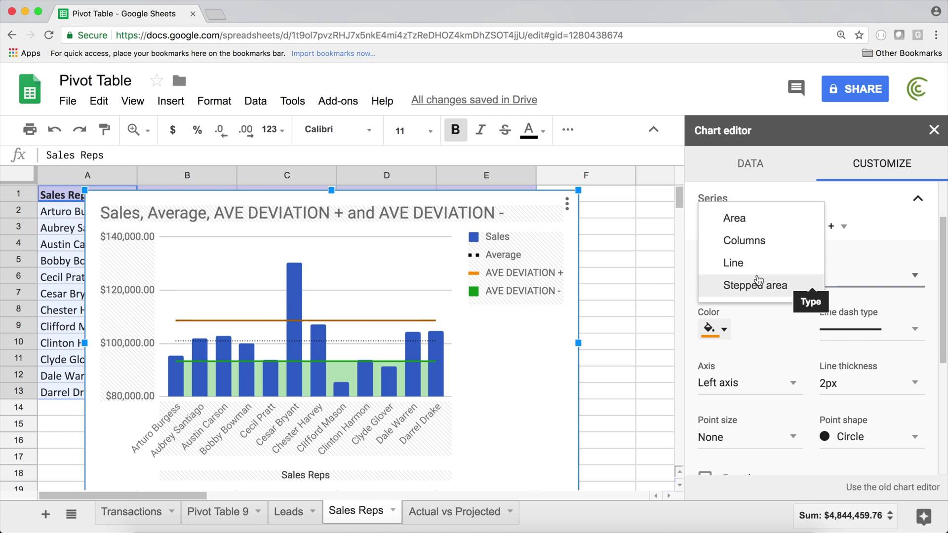
pyautogui.click(753, 223)
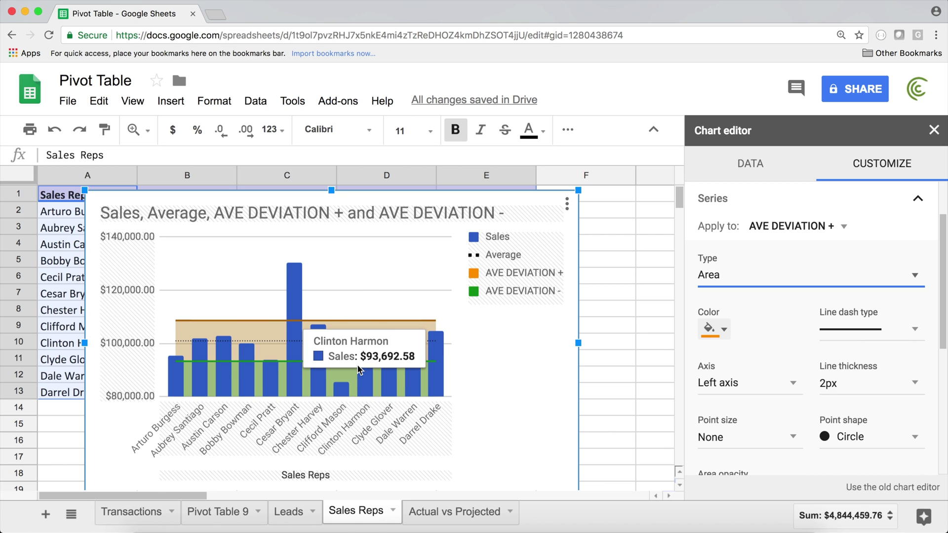
pyautogui.click(714, 329)
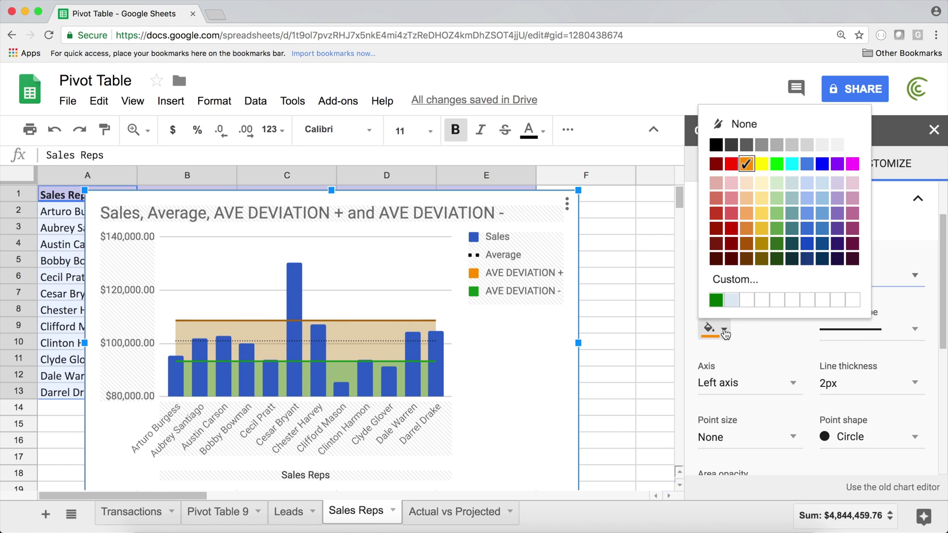
pyautogui.click(777, 200)
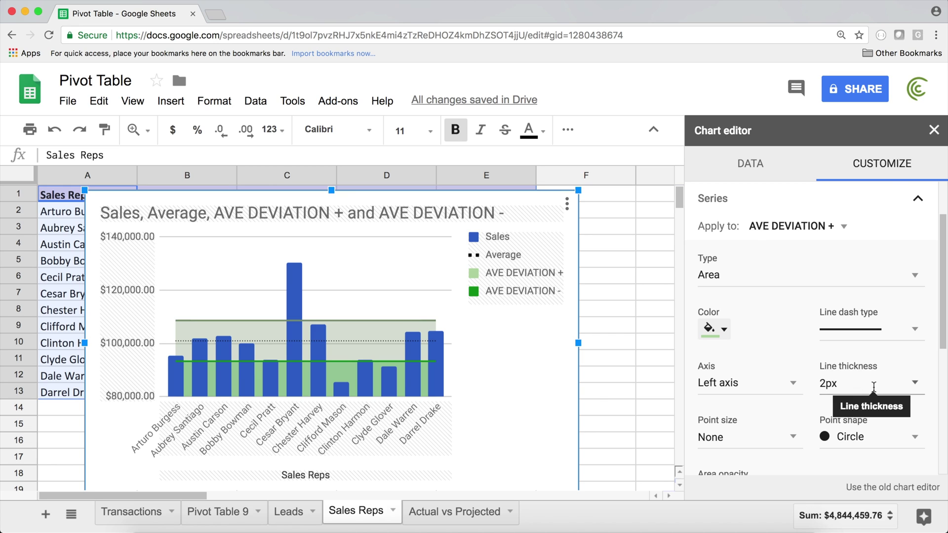
# - Set the line thickness of the AVE DEVIATION + series to 0px
pyautogui.click(921, 386)
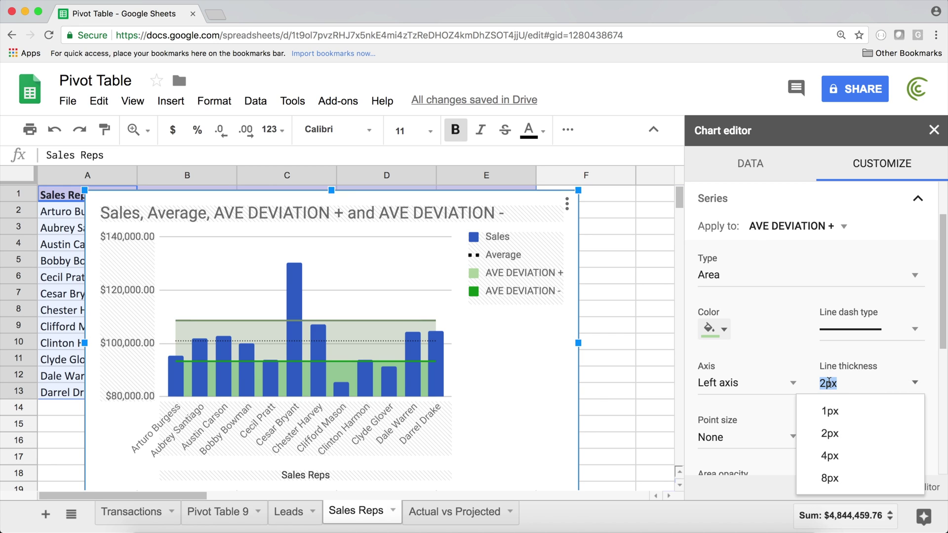
pyautogui.click(830, 411)
pyautogui.moveTo(825, 383); pyautogui.dragTo(816, 389)
pyautogui.write('0')
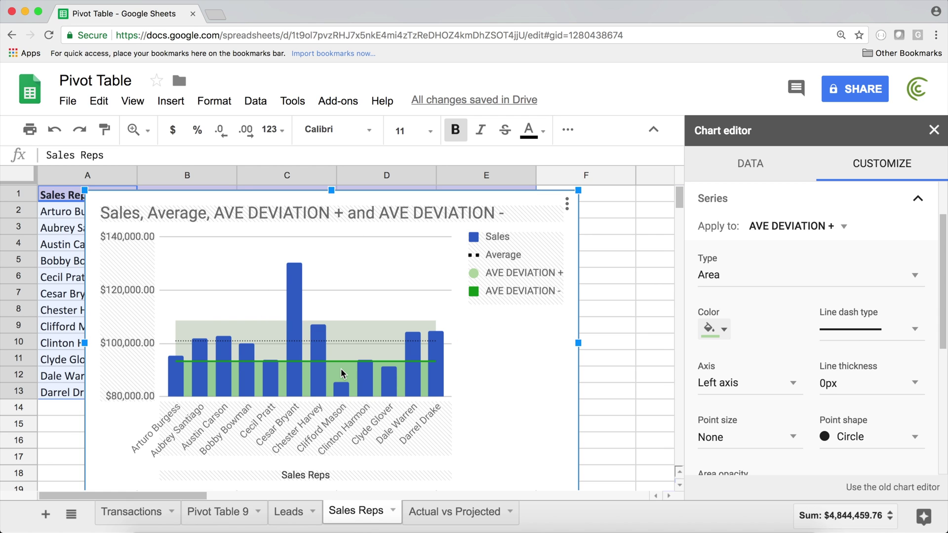
# - Set the line thickness of the AVE DEVIATION - series to 0px
pyautogui.click(341, 376)
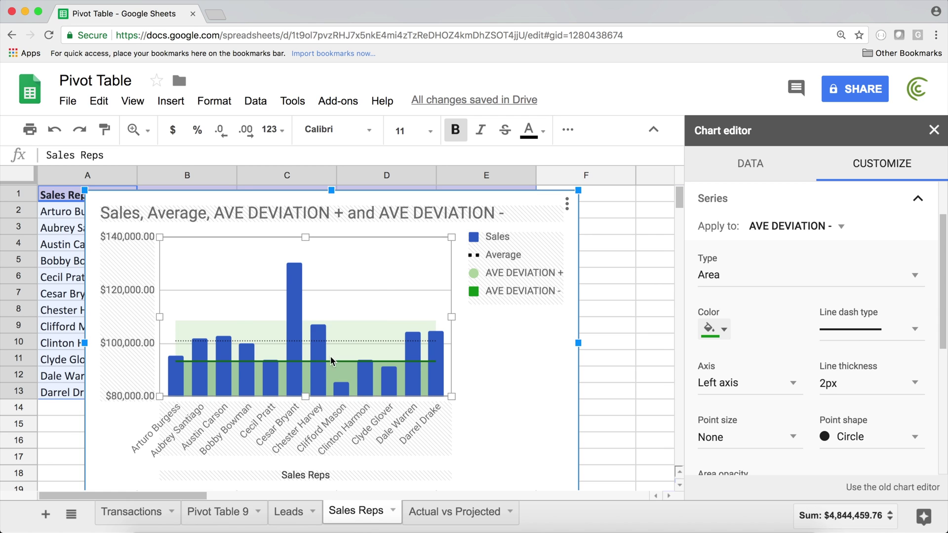
pyautogui.click(351, 370)
pyautogui.moveTo(345, 369)
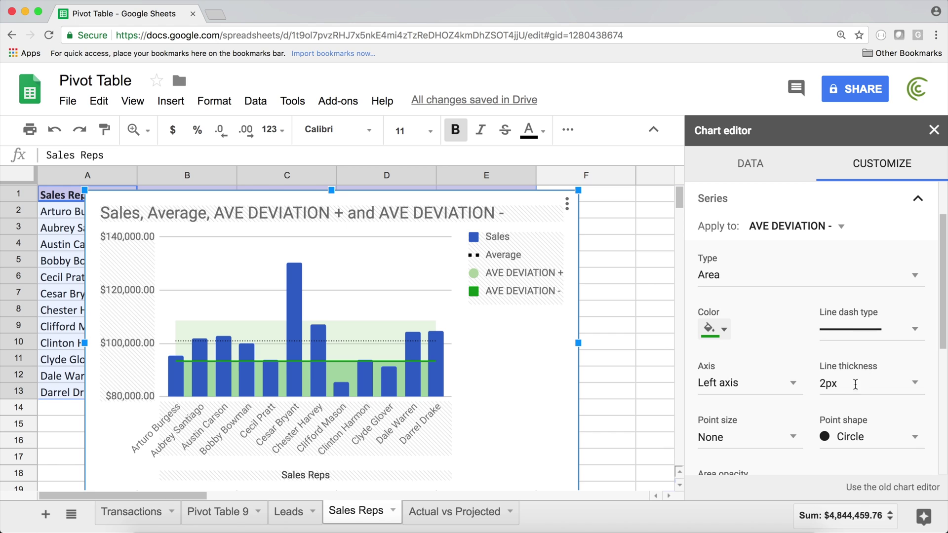
pyautogui.click(825, 383)
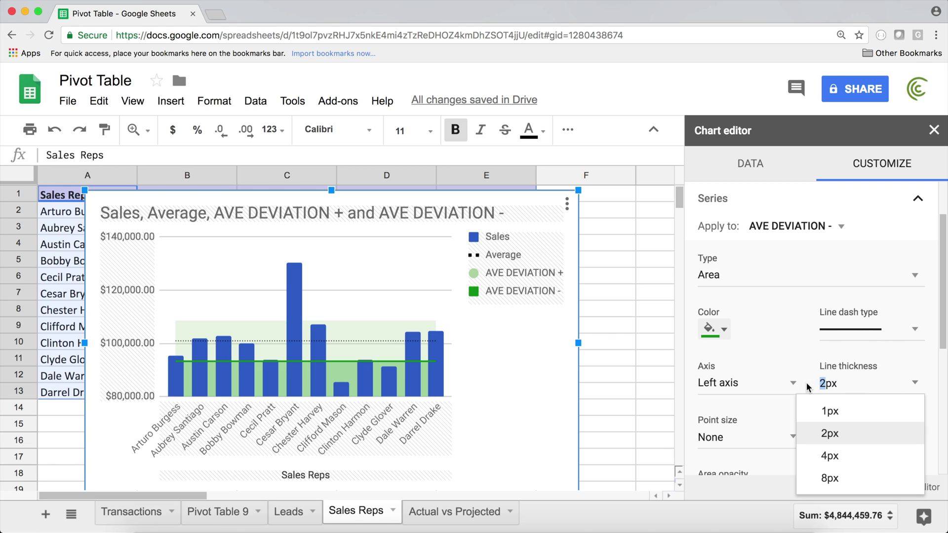
pyautogui.write('0')
pyautogui.press('Return')
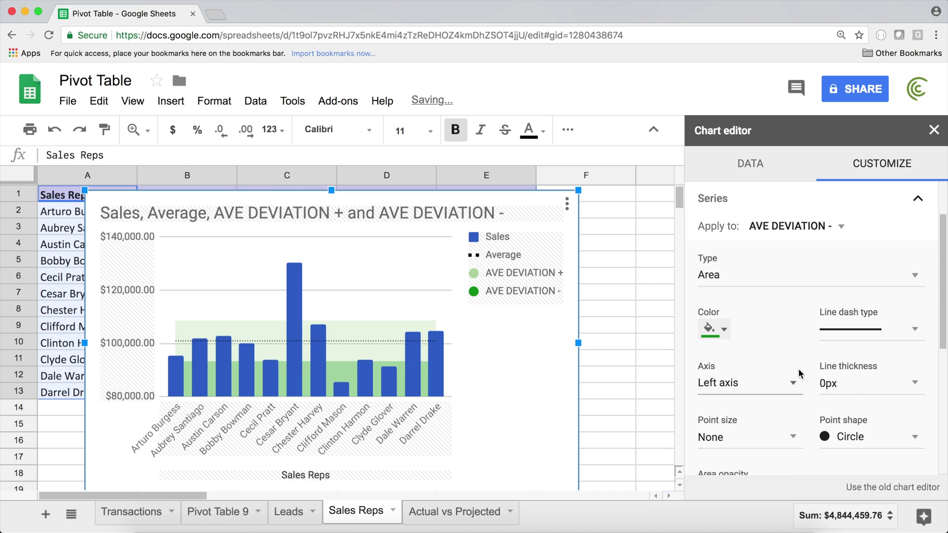
# - Color the AVE DEVIATION - area white
pyautogui.click(725, 336)
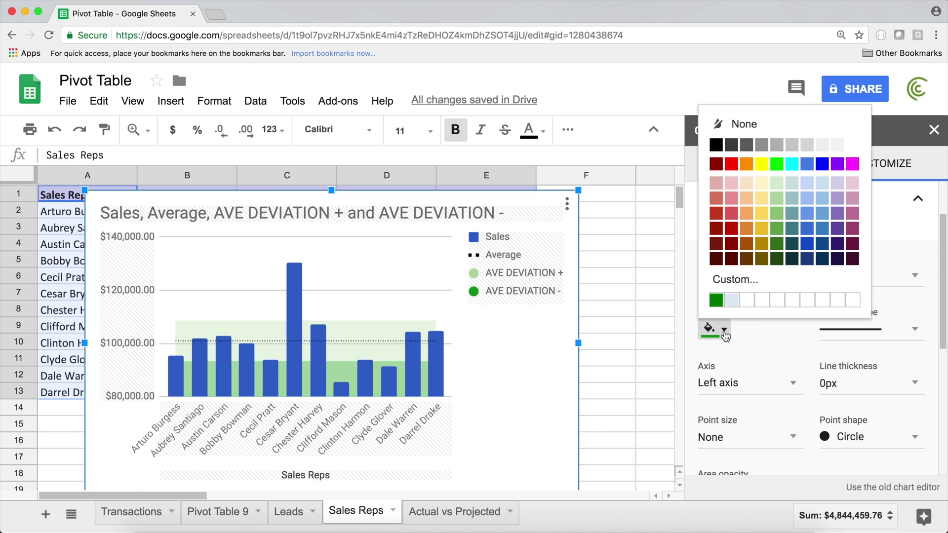
pyautogui.click(839, 148)
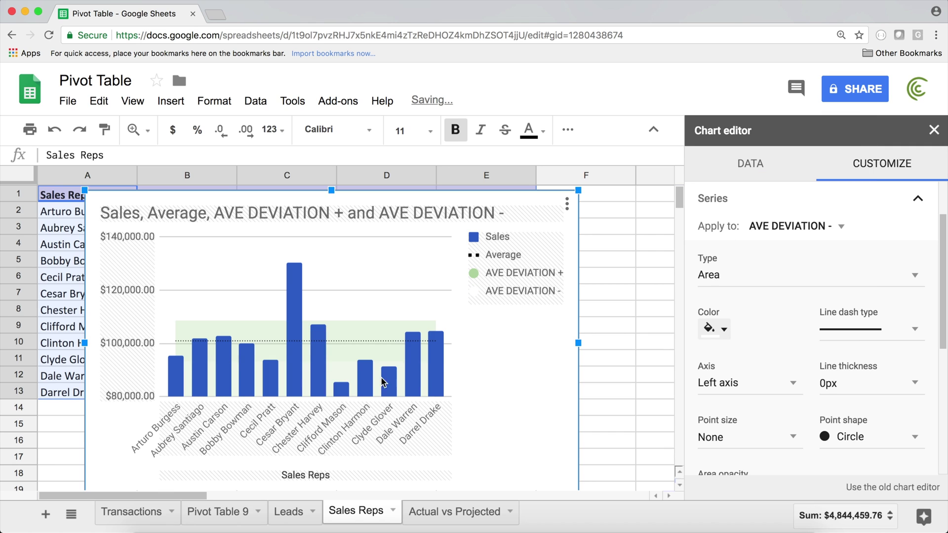
pyautogui.click(439, 377)
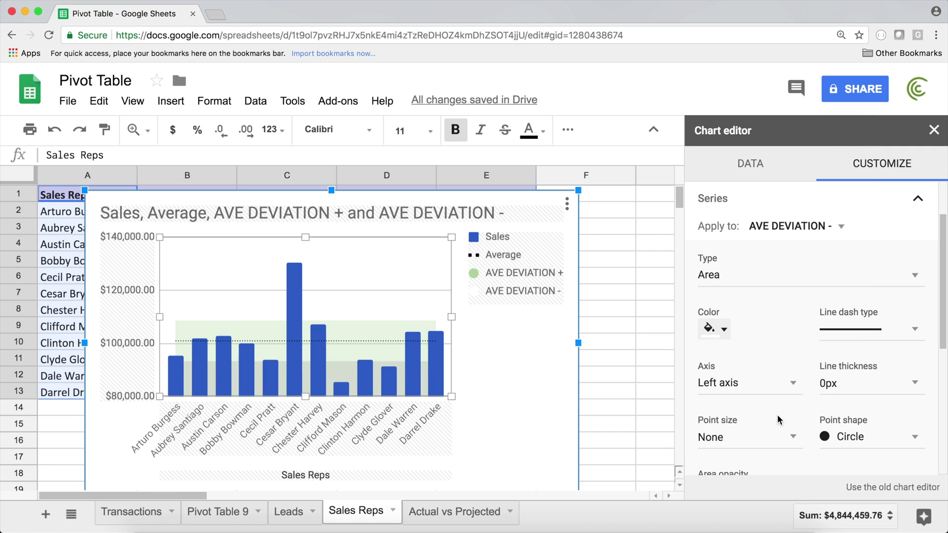
# - Set the area opacity of the AVE DEVIATION - series to 100%
pyautogui.scroll(-3, 784, 422)
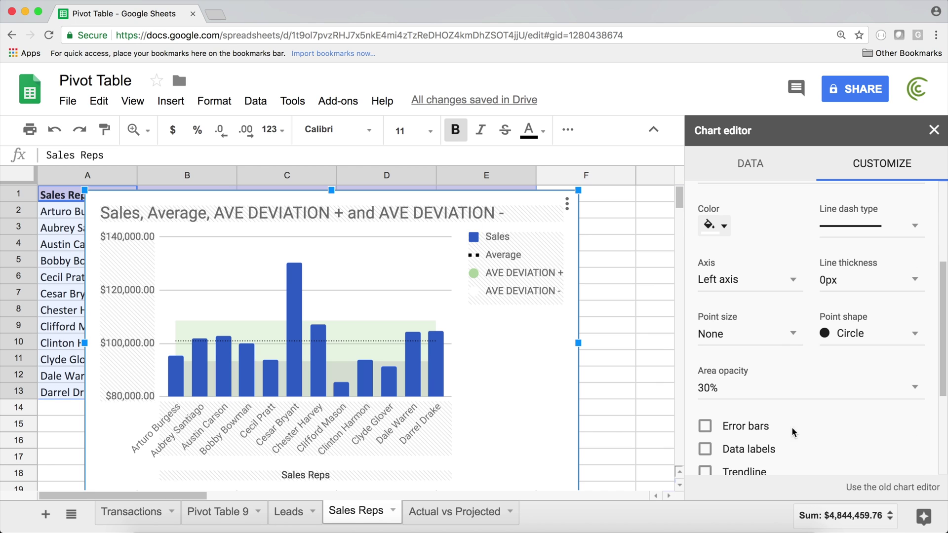
pyautogui.click(914, 388)
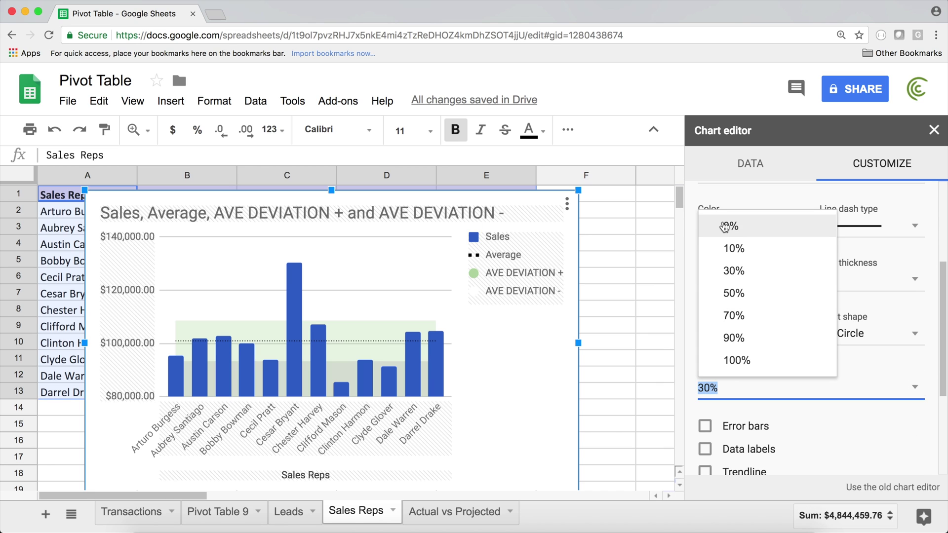
pyautogui.click(724, 227)
pyautogui.click(915, 390)
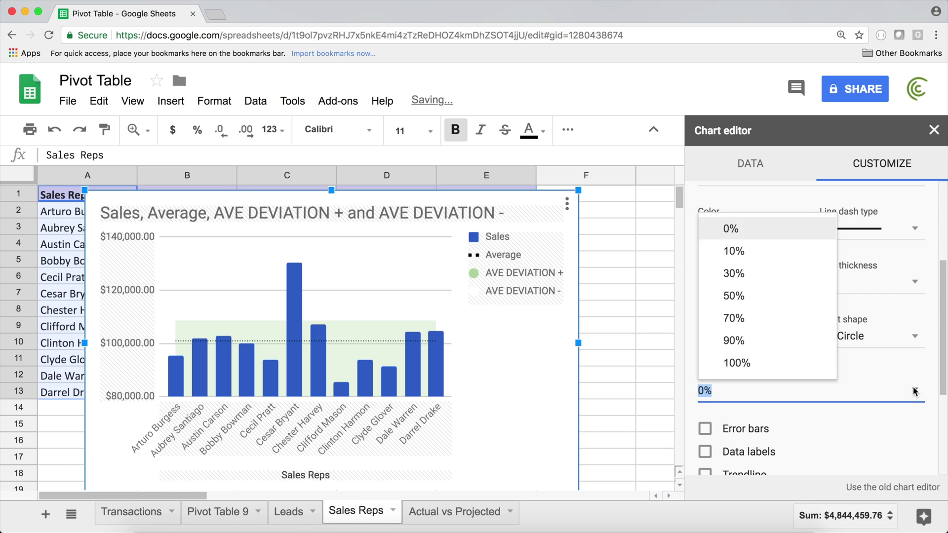
pyautogui.click(762, 363)
pyautogui.scroll(2, 761, 362)
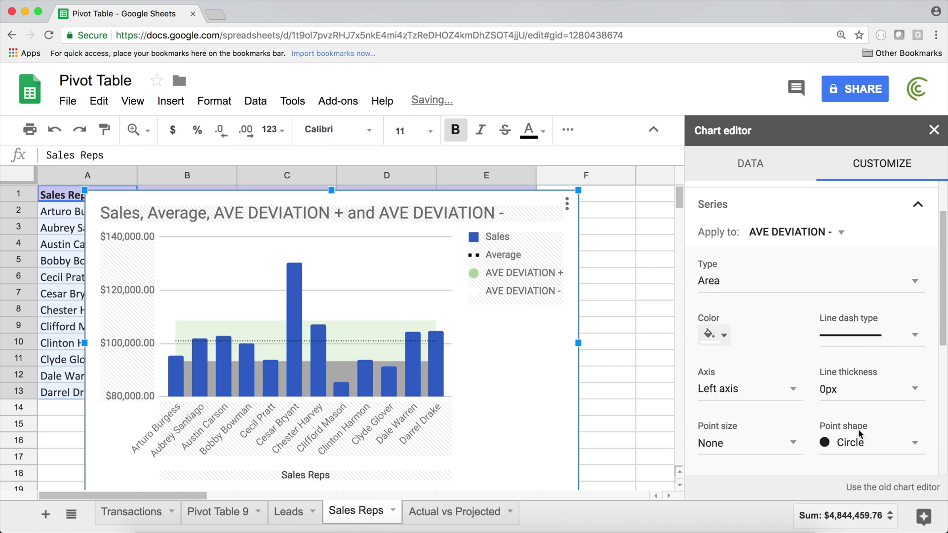
pyautogui.scroll(-3, 853, 427)
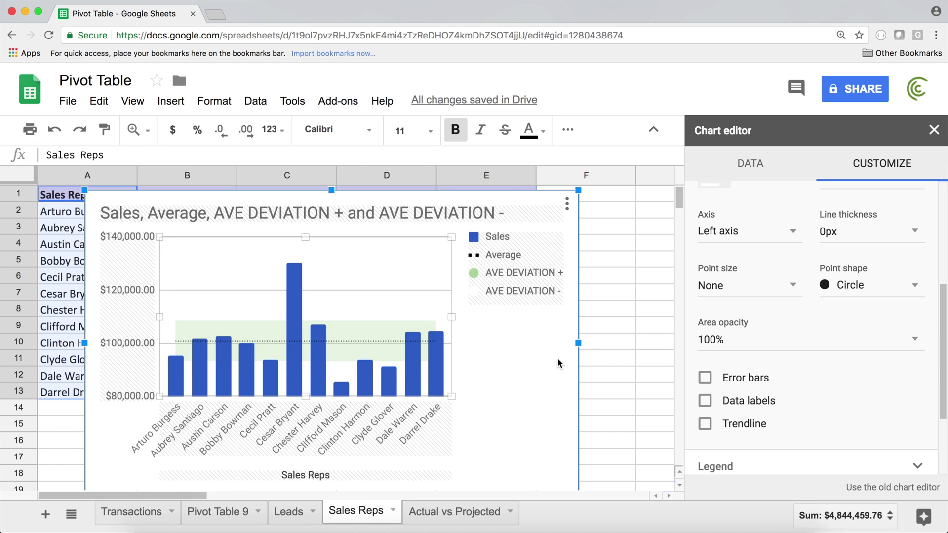
pyautogui.click(334, 369)
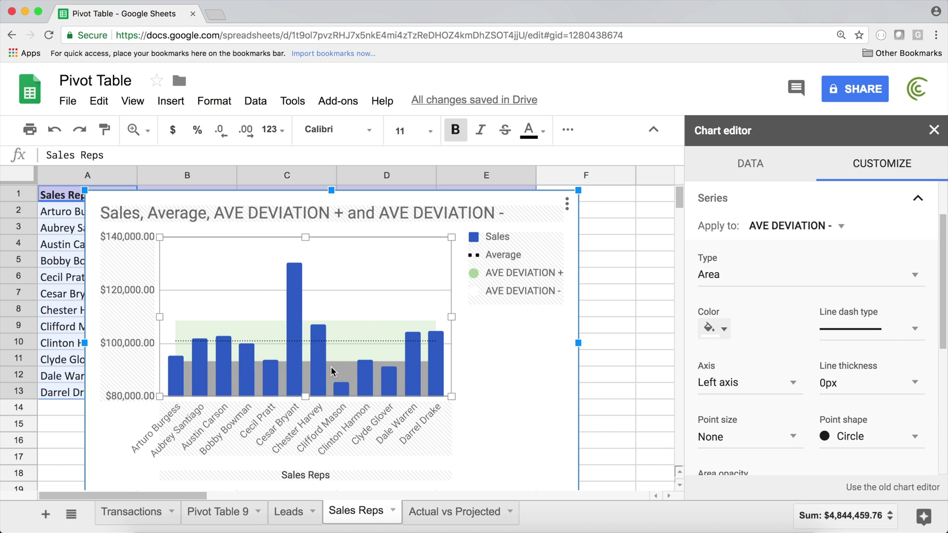
pyautogui.click(496, 323)
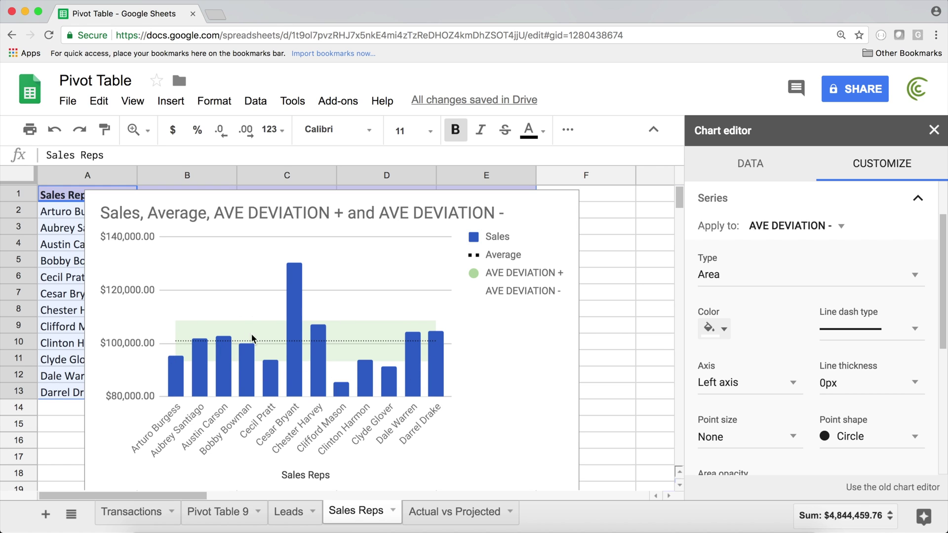
# - Set the line thickness of the Average series to 2px
pyautogui.click(275, 341)
pyautogui.click(272, 340)
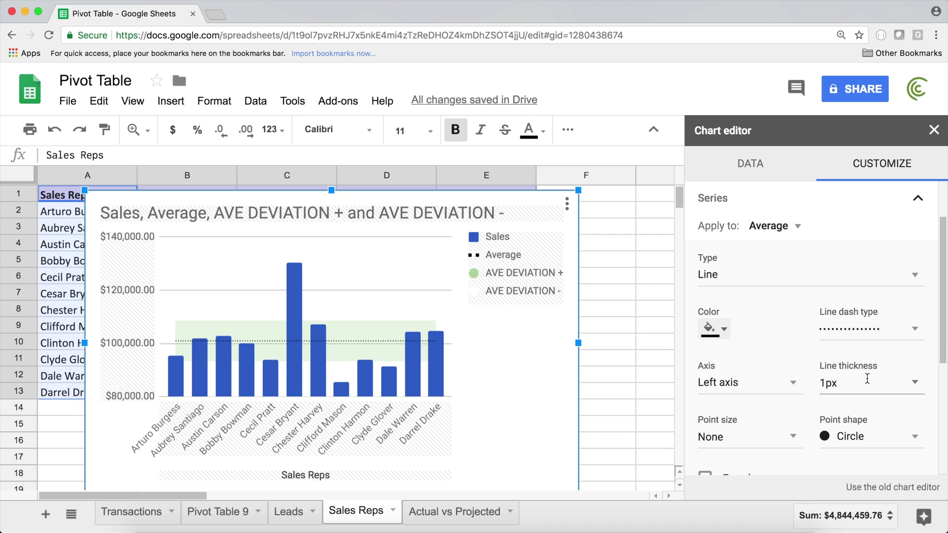
pyautogui.click(852, 381)
pyautogui.click(844, 433)
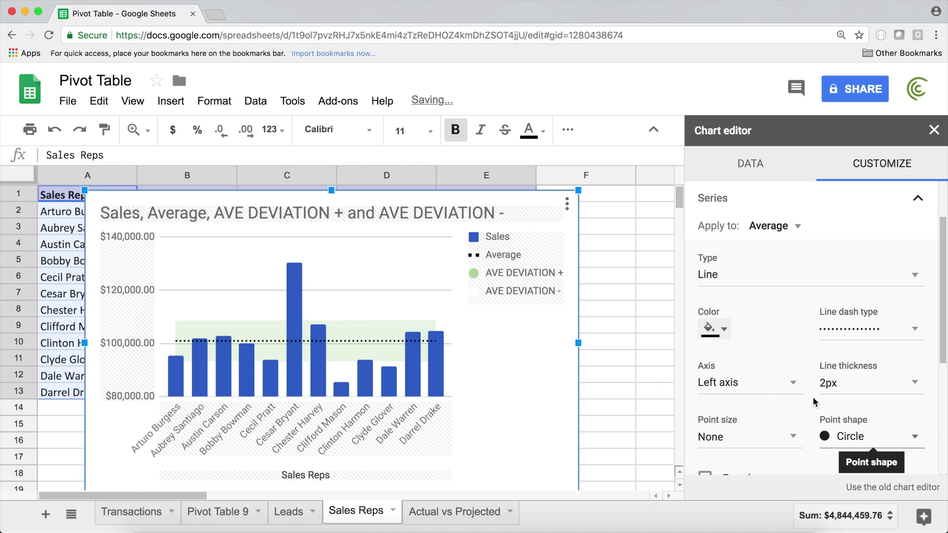
# - Change the color of the dotted Average line to dark green
pyautogui.click(724, 328)
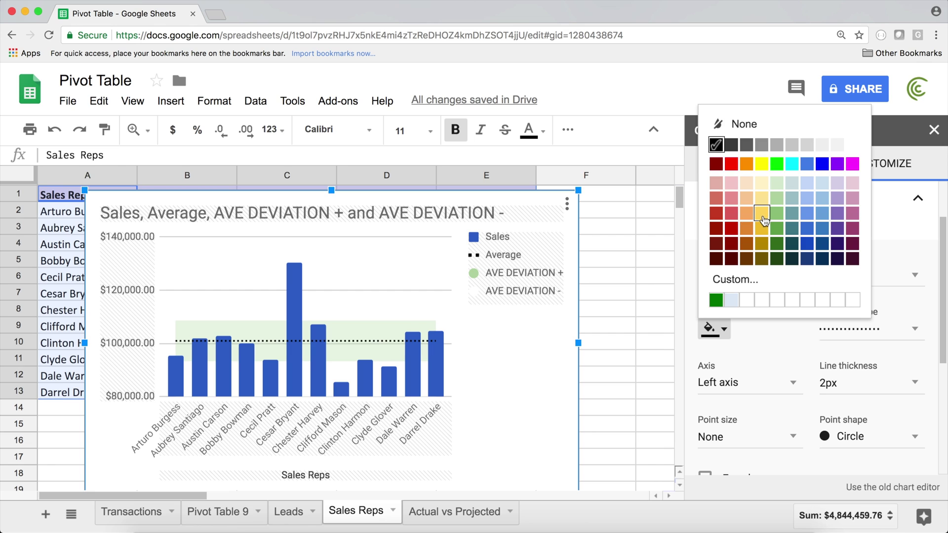
pyautogui.click(762, 213)
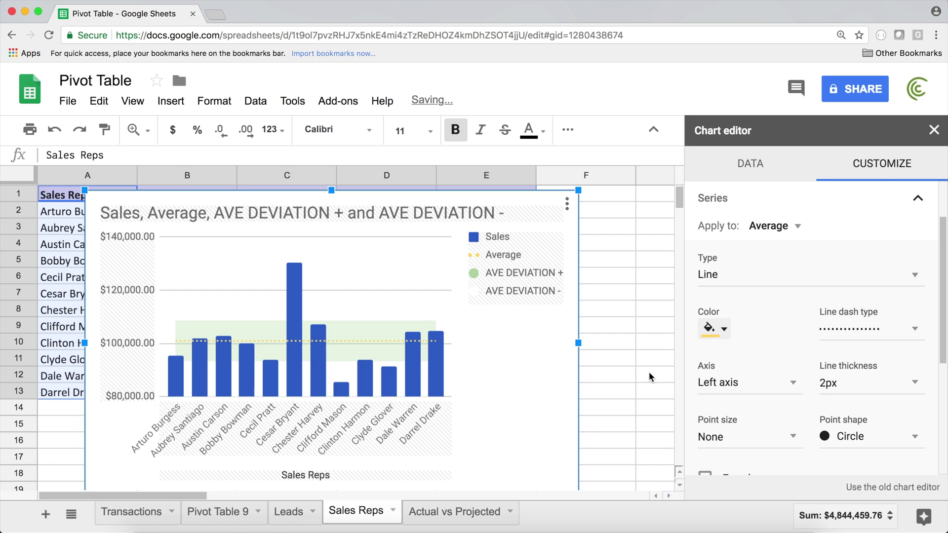
pyautogui.click(723, 329)
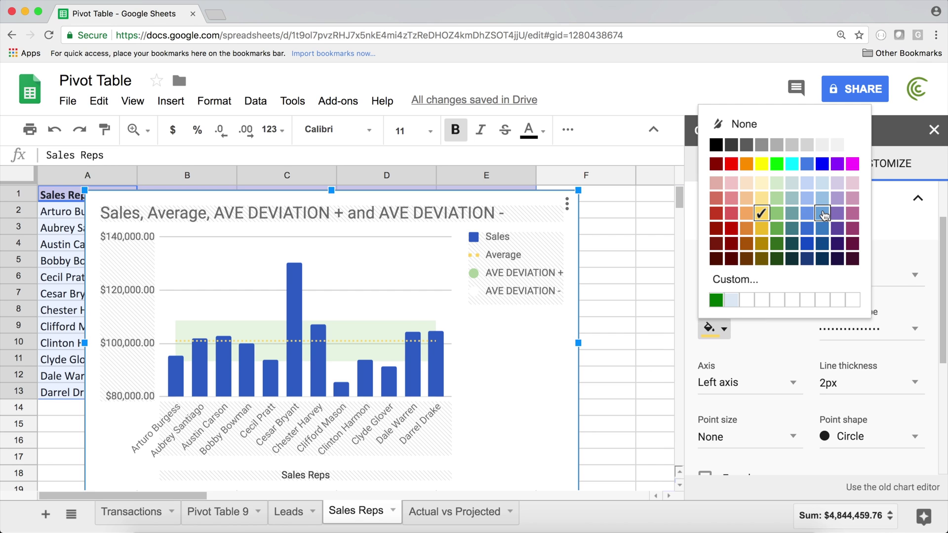
pyautogui.click(778, 257)
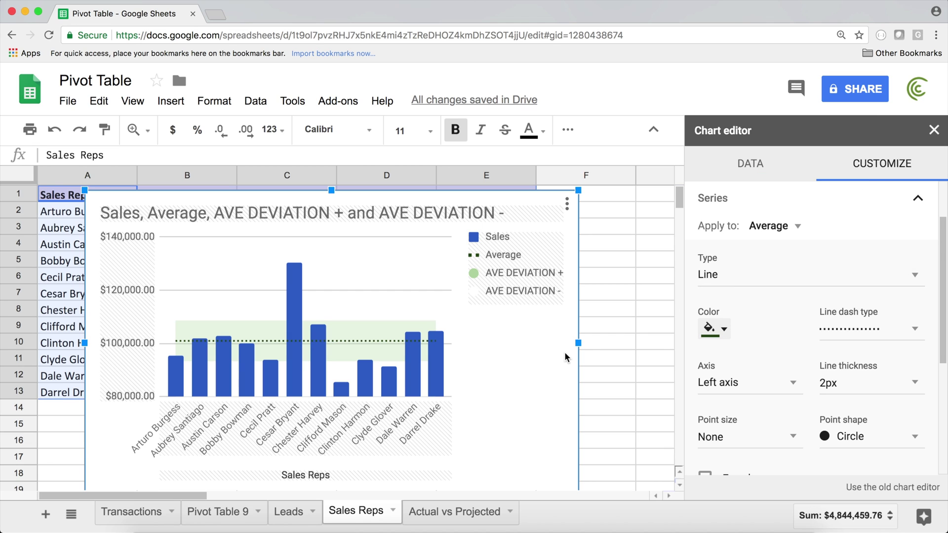
pyautogui.click(597, 326)
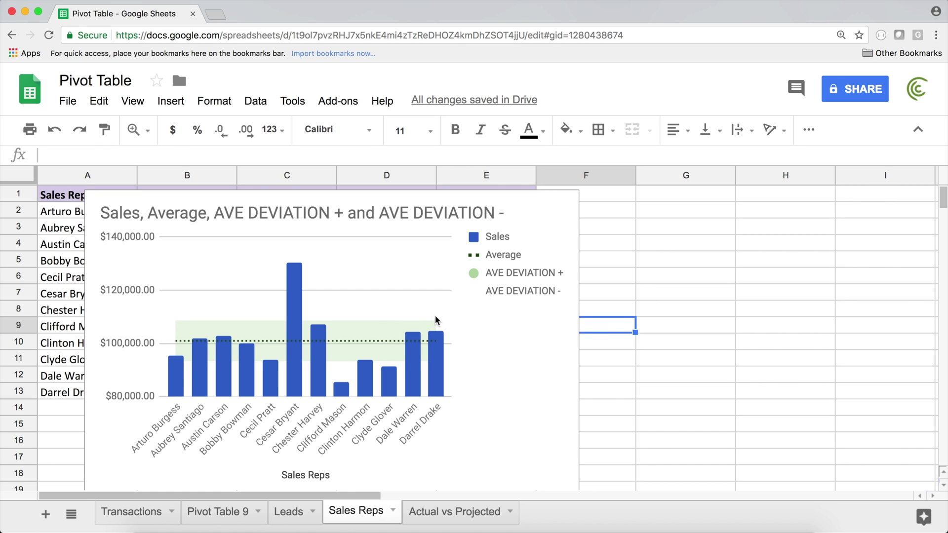
# - Remove the chart legend by setting its position to None
pyautogui.click(504, 266)
pyautogui.doubleClick(501, 242)
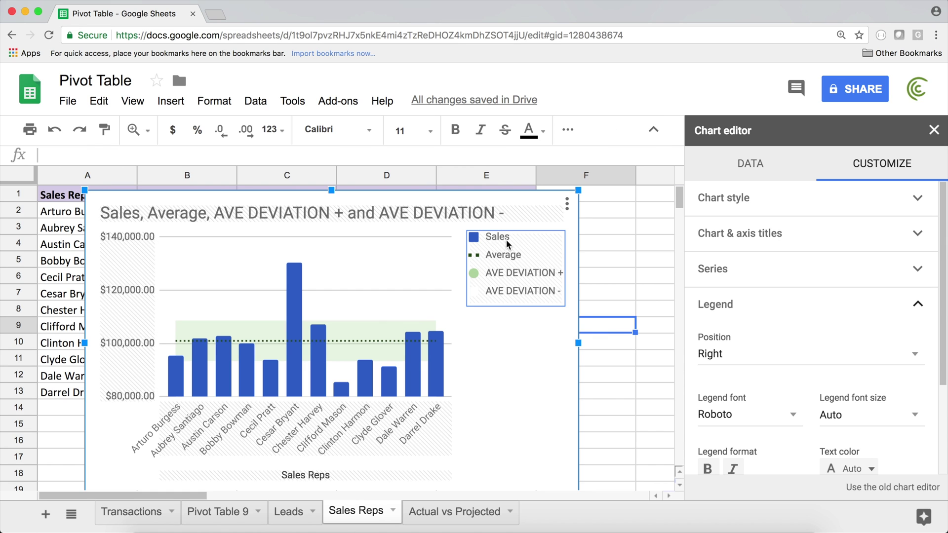
pyautogui.click(792, 354)
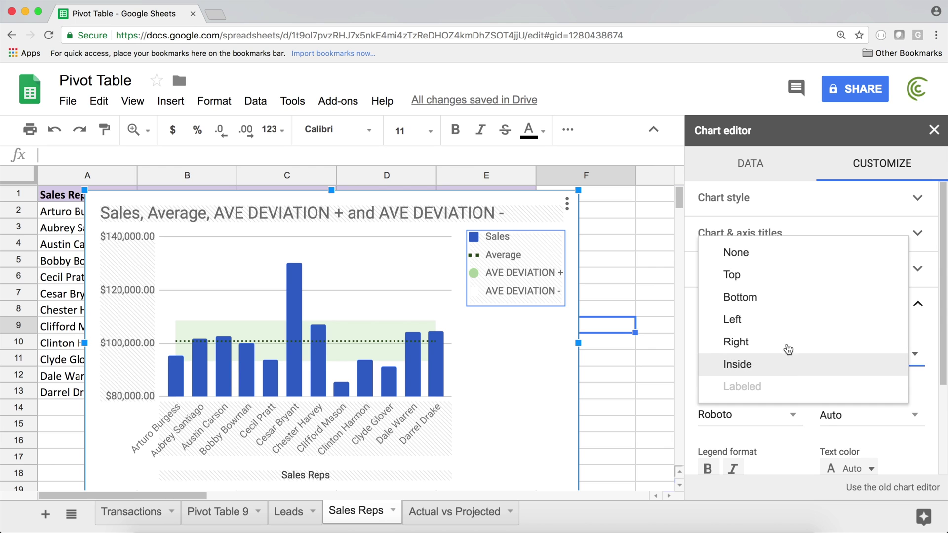
pyautogui.click(741, 253)
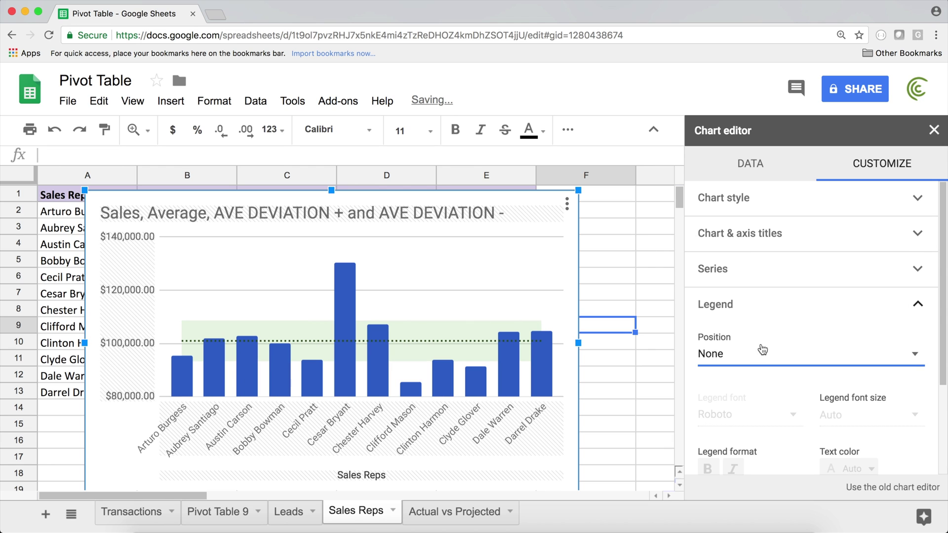
pyautogui.click(651, 277)
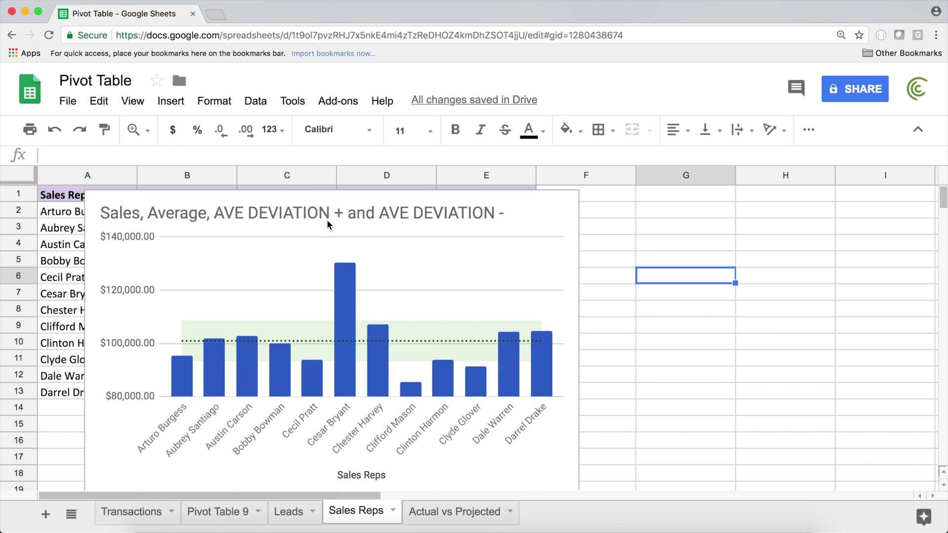
# - Move the chart away from the first rows of the data table so the column headers are uncovered
pyautogui.click(239, 196)
pyautogui.moveTo(165, 202); pyautogui.dragTo(460, 282)
pyautogui.click(574, 245)
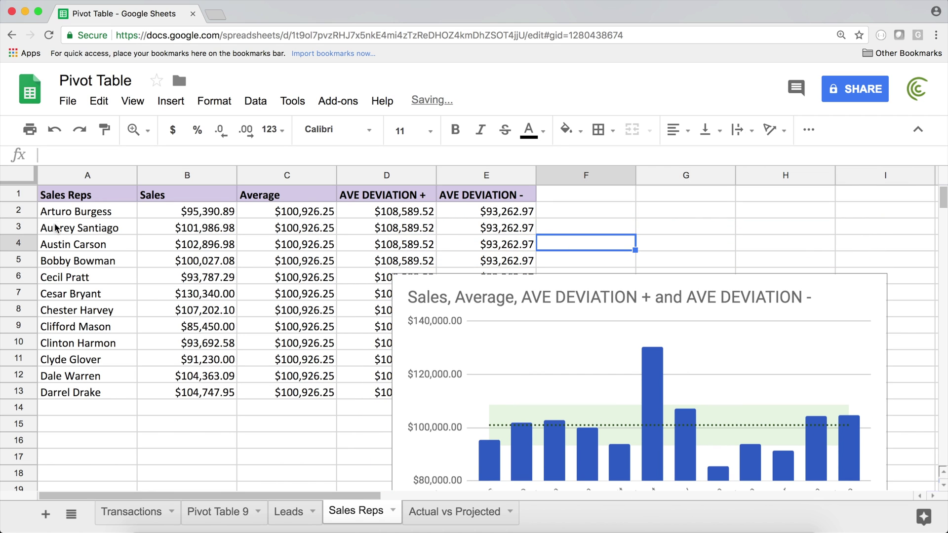
# - Insert one blank row above row 2, between the headers and the first sales rep
pyautogui.click(19, 211)
pyautogui.rightClick(19, 212)
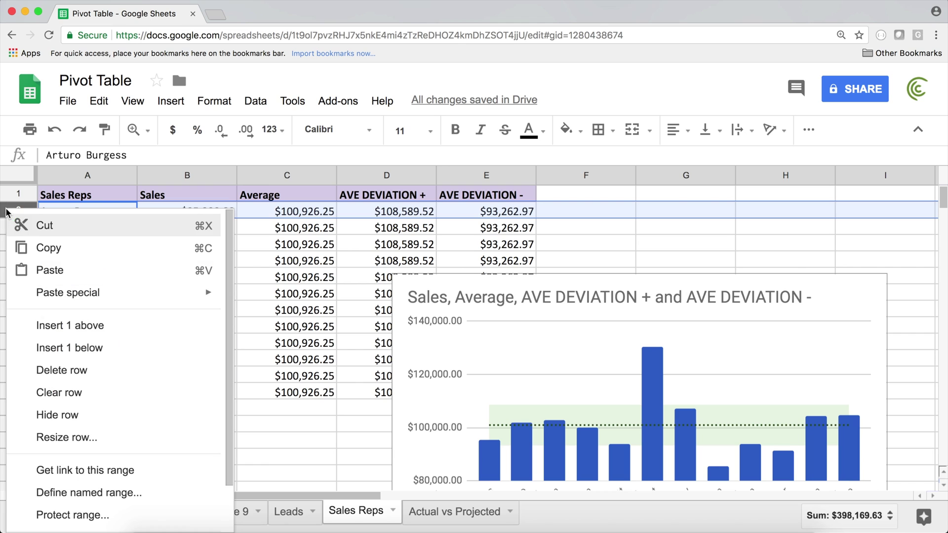
pyautogui.click(66, 332)
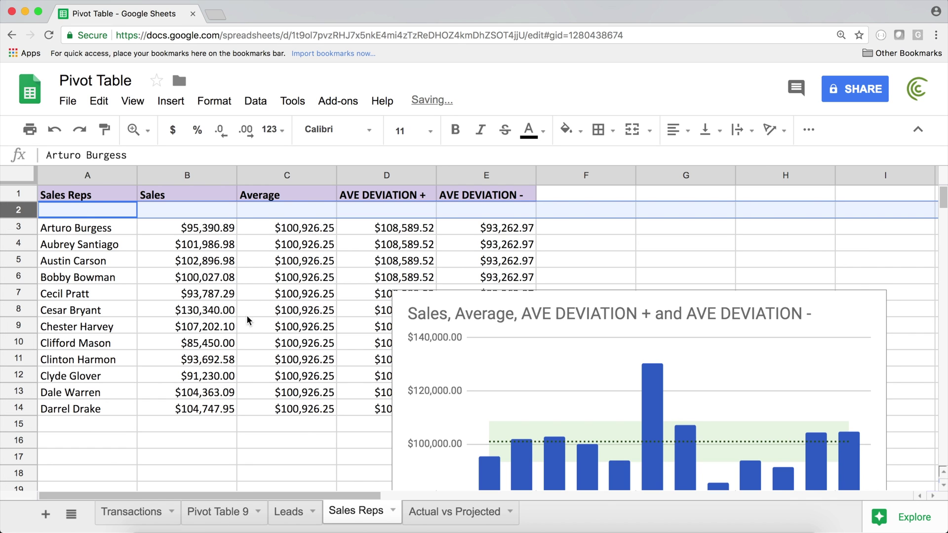
# - Fill the Average, AVE DEVIATION + and AVE DEVIATION - formulas from row 3 up into the blank row 2
pyautogui.click(313, 232)
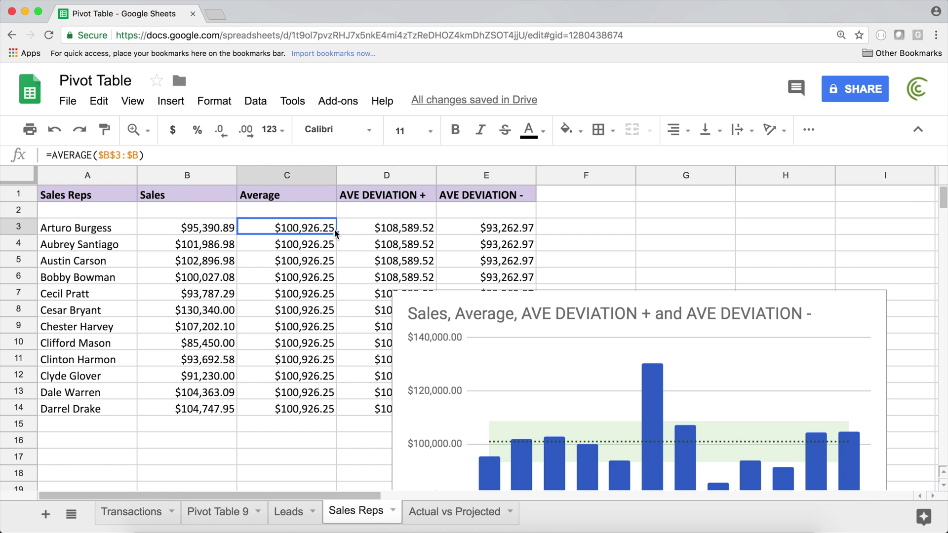
pyautogui.moveTo(336, 234); pyautogui.dragTo(330, 210)
pyautogui.click(417, 230)
pyautogui.moveTo(435, 233); pyautogui.dragTo(435, 210)
pyautogui.click(508, 231)
pyautogui.moveTo(536, 234); pyautogui.dragTo(536, 214)
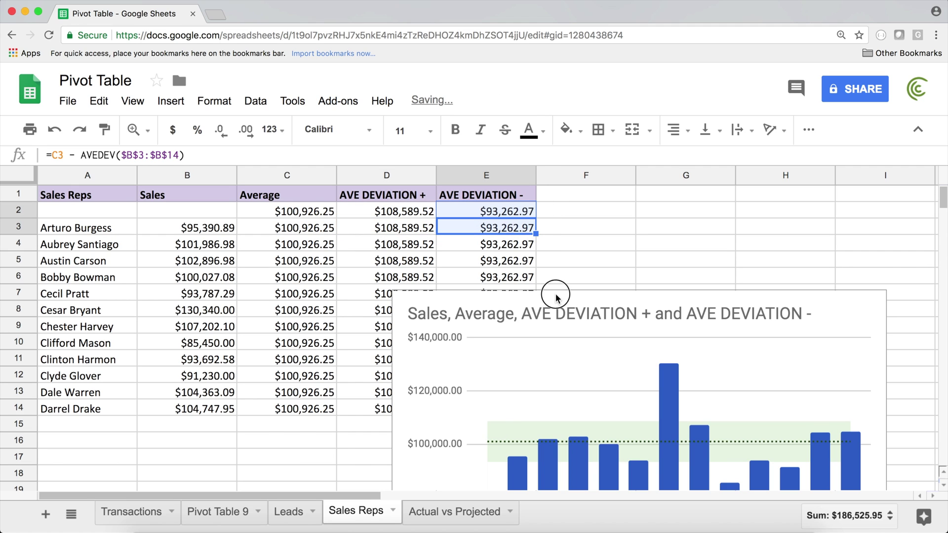
# - Move the chart clear of the data and fill the Average, AVE DEVIATION + and AVE DEVIATION - formulas from row 14 down into row 15
pyautogui.moveTo(539, 300); pyautogui.dragTo(682, 283)
pyautogui.click(316, 408)
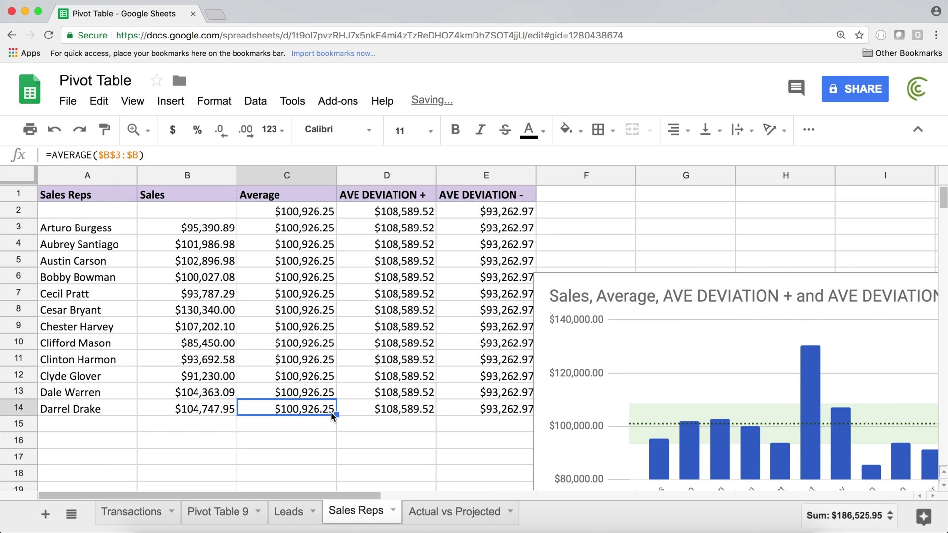
pyautogui.moveTo(336, 415); pyautogui.dragTo(334, 429)
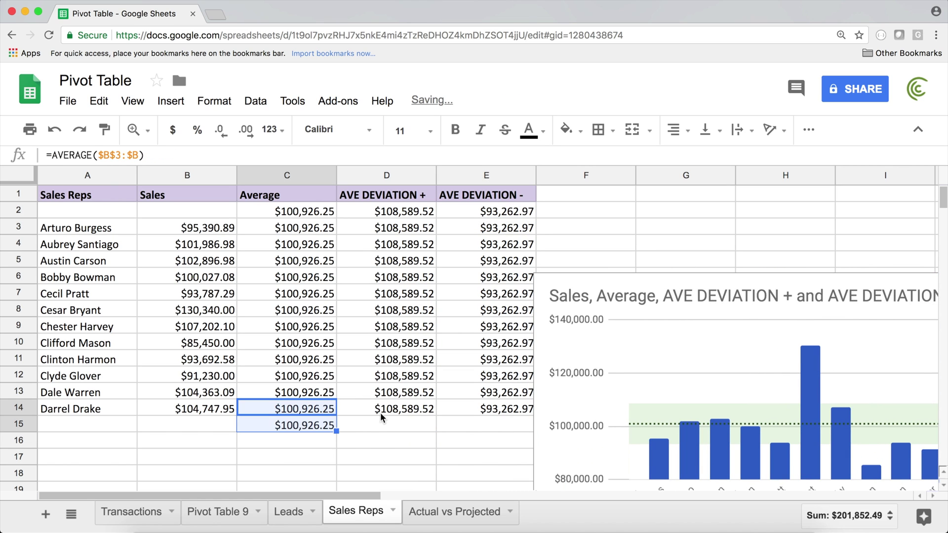
pyautogui.click(385, 410)
pyautogui.moveTo(435, 416); pyautogui.dragTo(436, 429)
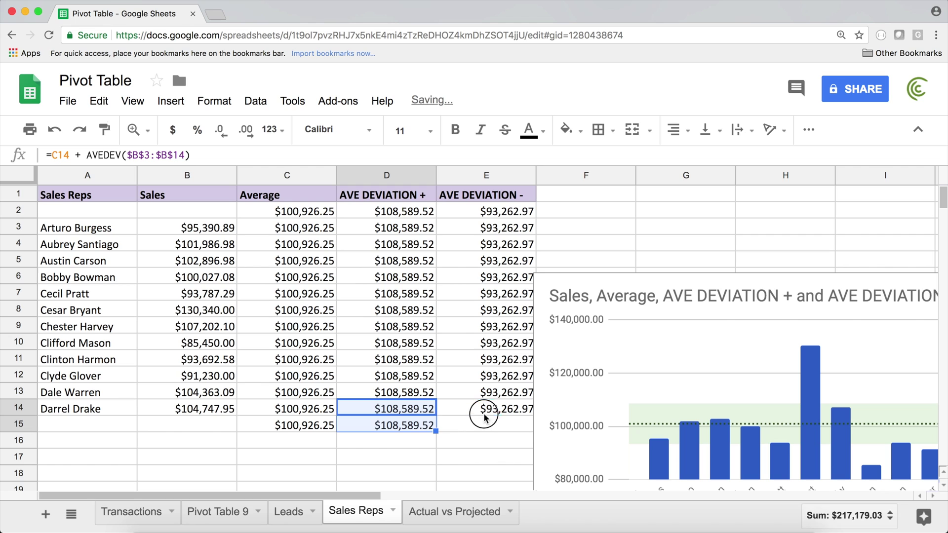
pyautogui.click(482, 414)
pyautogui.click(664, 275)
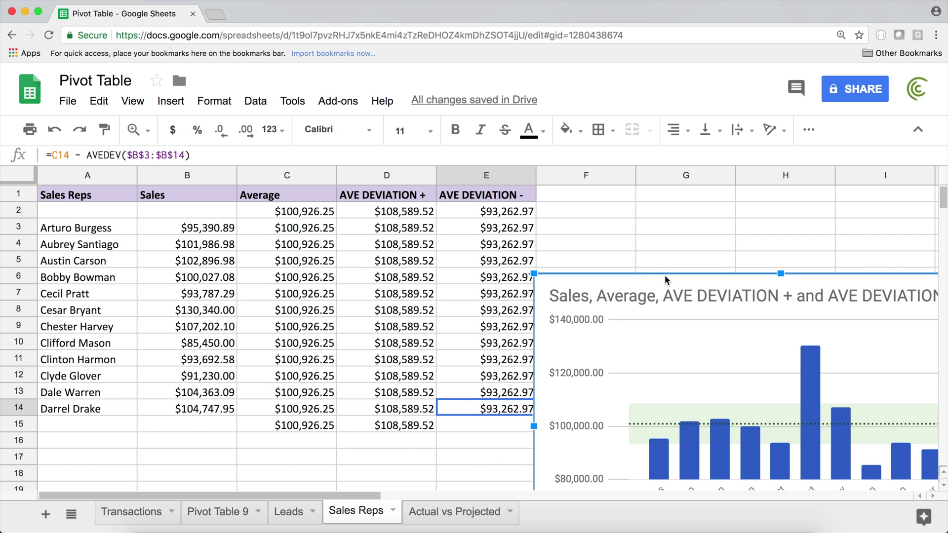
pyautogui.moveTo(641, 275); pyautogui.dragTo(720, 268)
pyautogui.moveTo(534, 415); pyautogui.dragTo(536, 430)
pyautogui.moveTo(267, 196); pyautogui.dragTo(504, 431)
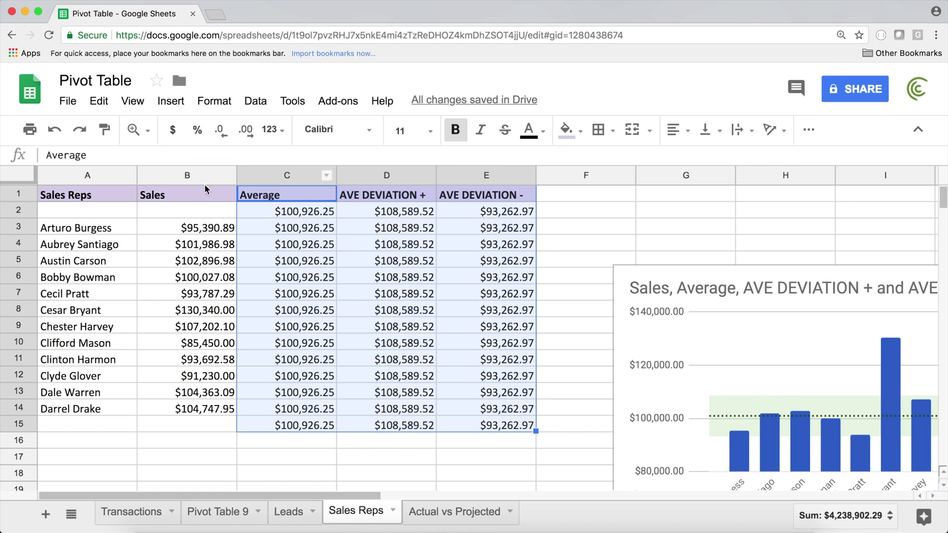
# - Open the Sales Reps combo chart for editing, move it below the data table, and set its data range to A1:E15
pyautogui.moveTo(773, 273); pyautogui.dragTo(395, 175)
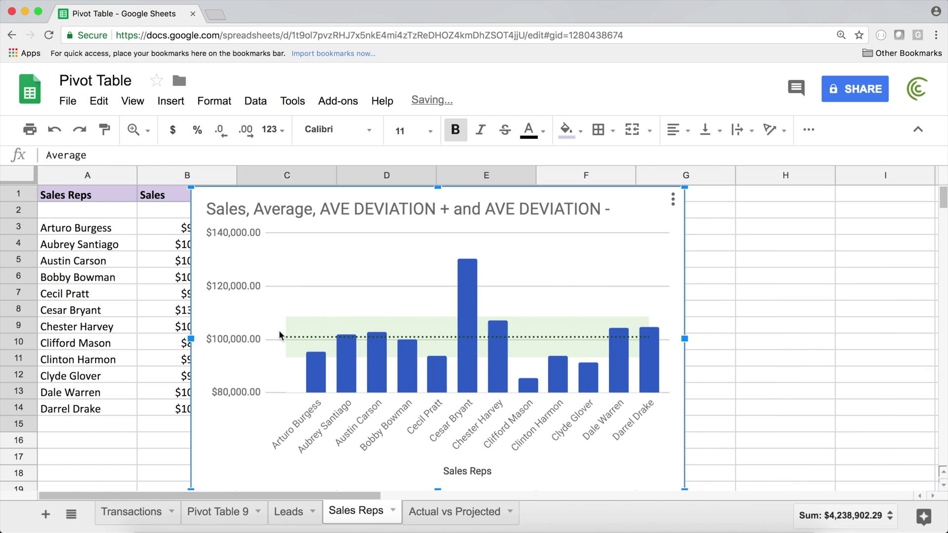
pyautogui.doubleClick(294, 324)
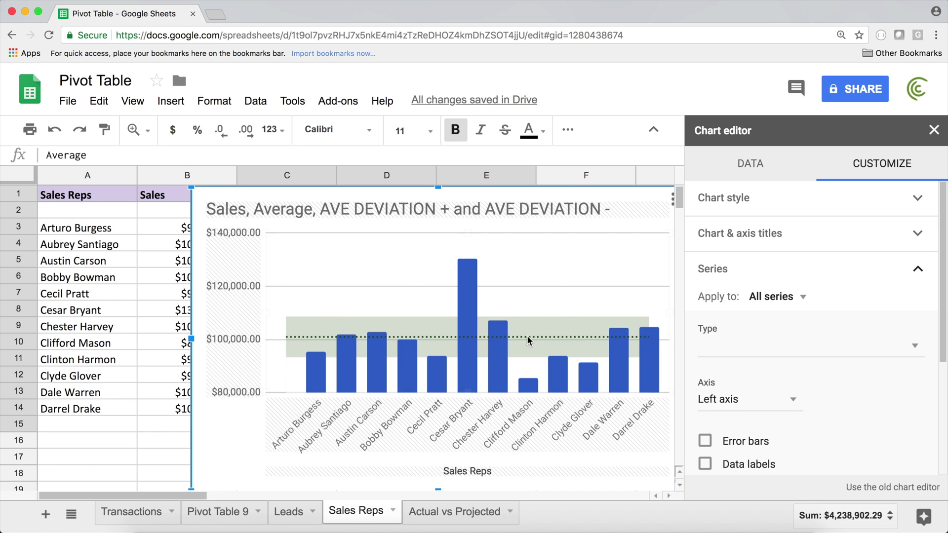
pyautogui.moveTo(525, 193); pyautogui.dragTo(484, 206)
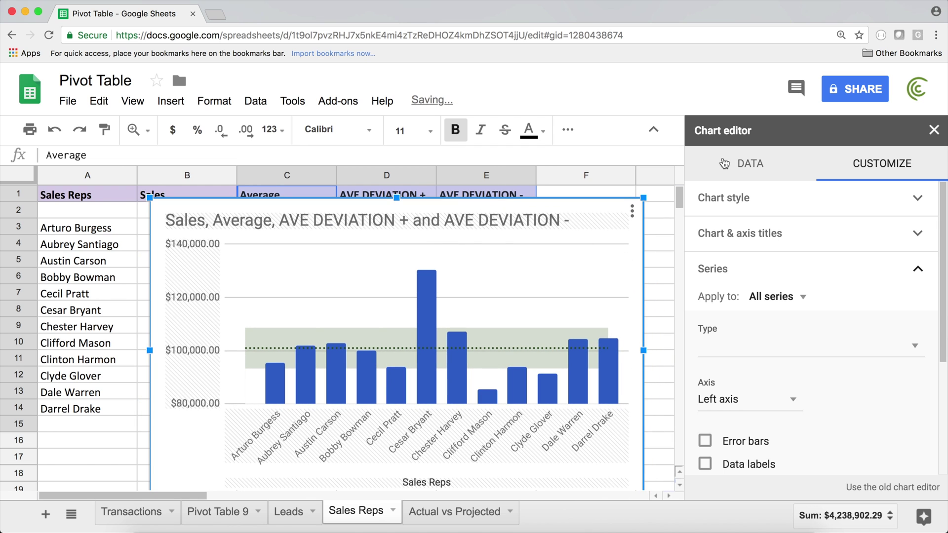
pyautogui.click(741, 166)
pyautogui.moveTo(436, 205); pyautogui.dragTo(426, 460)
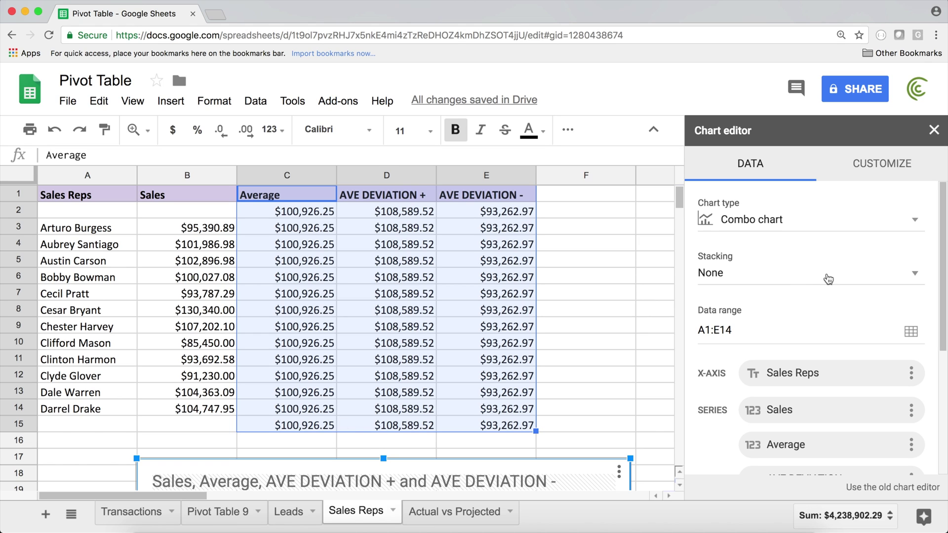
pyautogui.click(764, 327)
pyautogui.press('BackSpace')
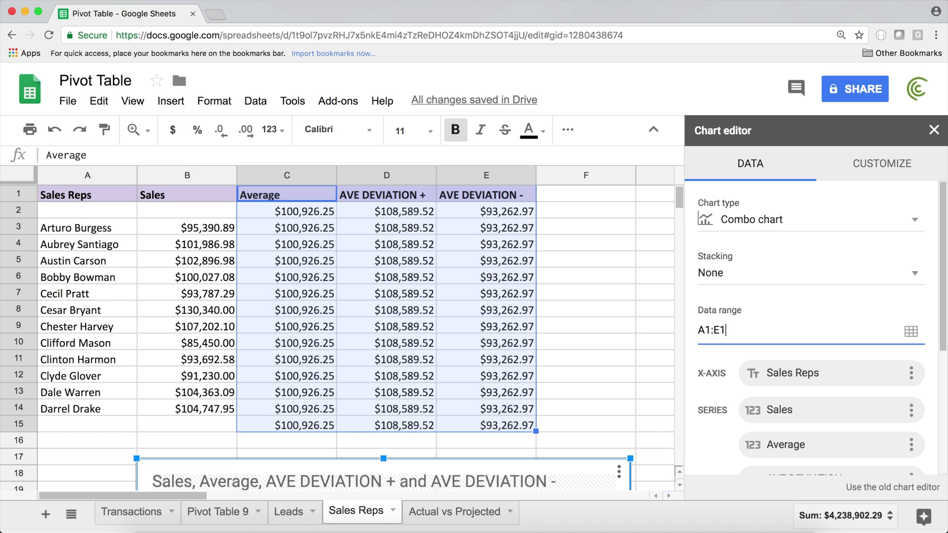
pyautogui.press('Return')
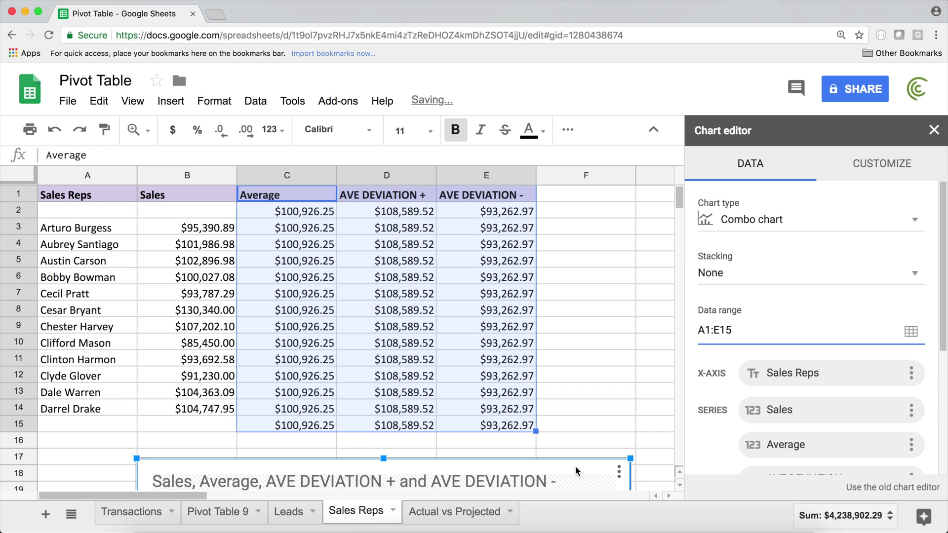
# - Move the chart back up to row 1 over the data table and close the chart editor
pyautogui.moveTo(575, 466); pyautogui.dragTo(547, 186)
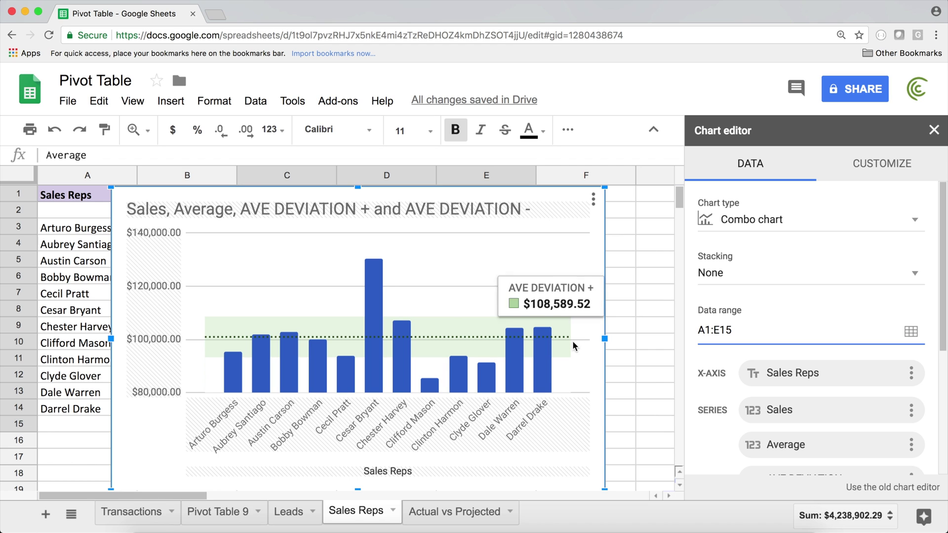
pyautogui.click(639, 248)
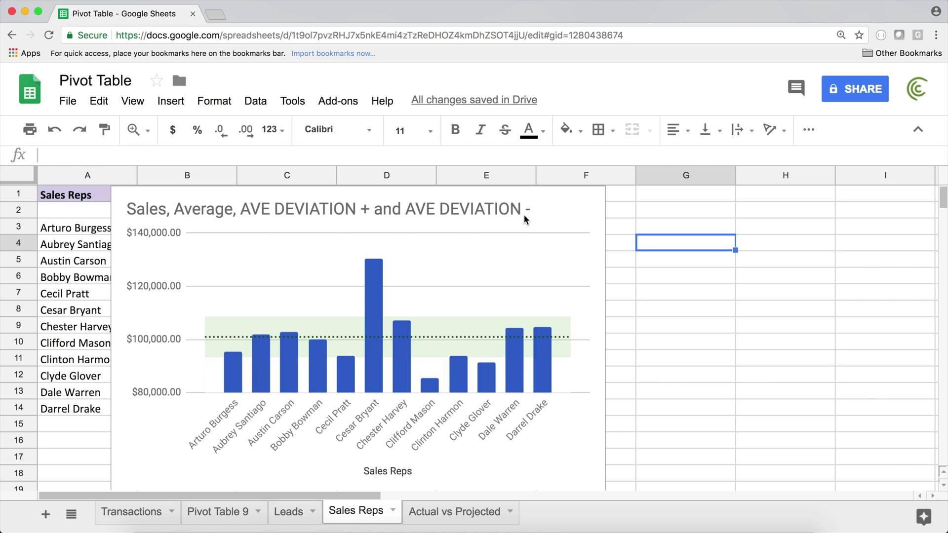
# - Open the chart's title settings, then shrink the chart slightly and place its upper edge at row 6, uncovering the column headers
pyautogui.click(366, 209)
pyautogui.doubleClick(324, 211)
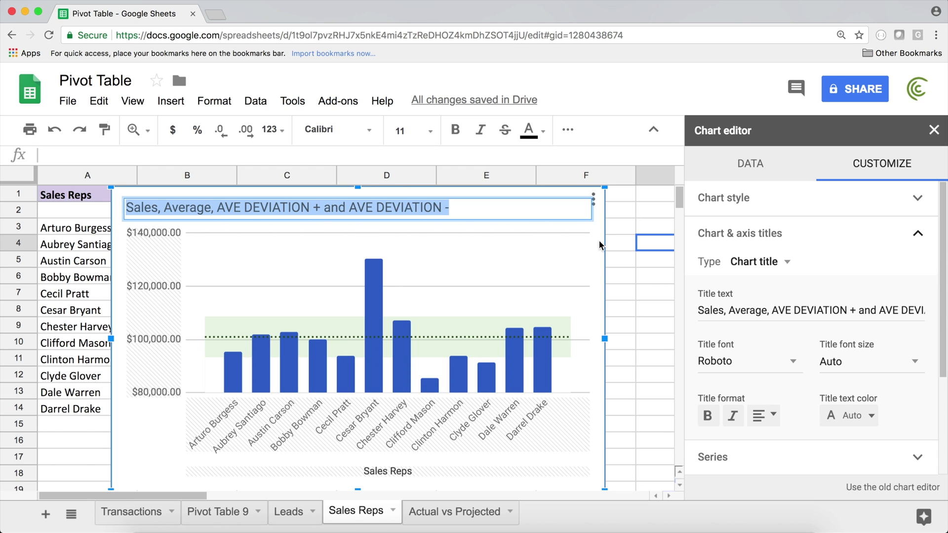
pyautogui.click(493, 271)
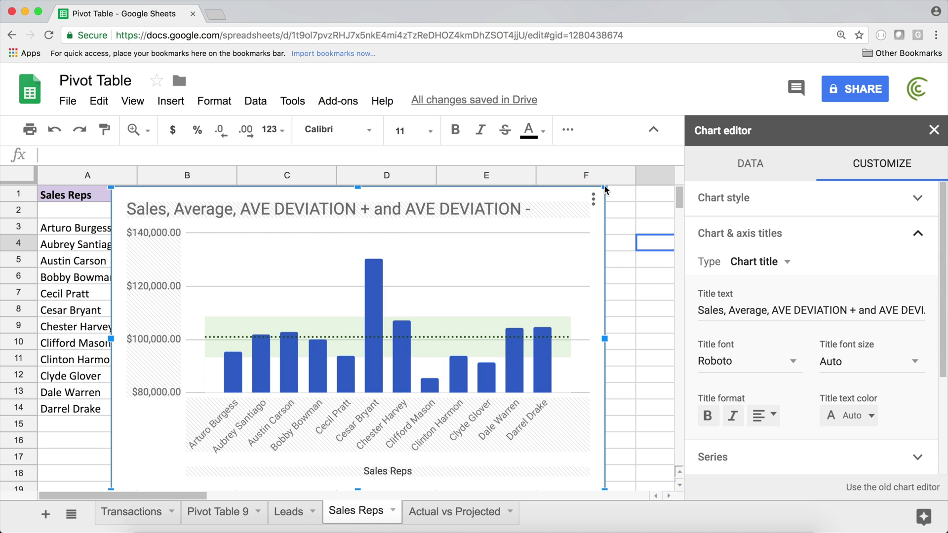
pyautogui.moveTo(605, 186); pyautogui.dragTo(620, 278)
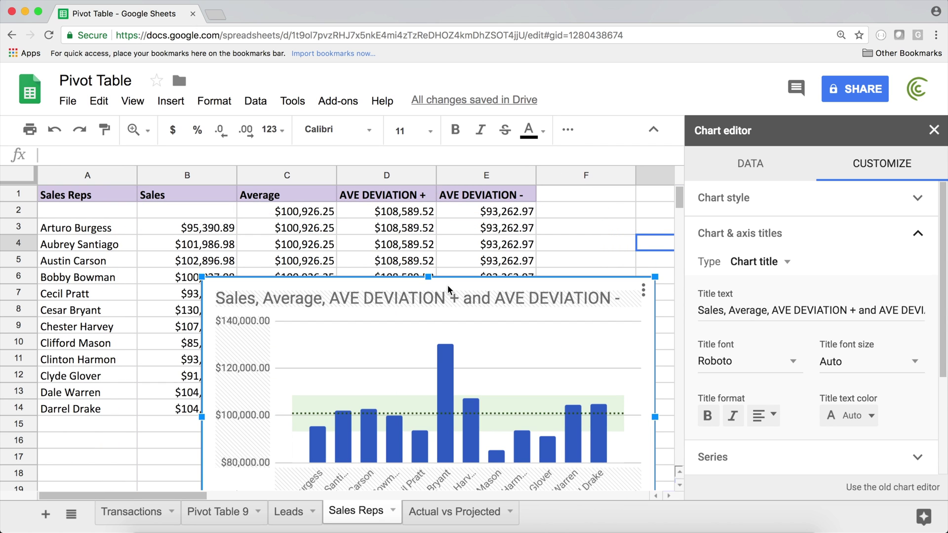